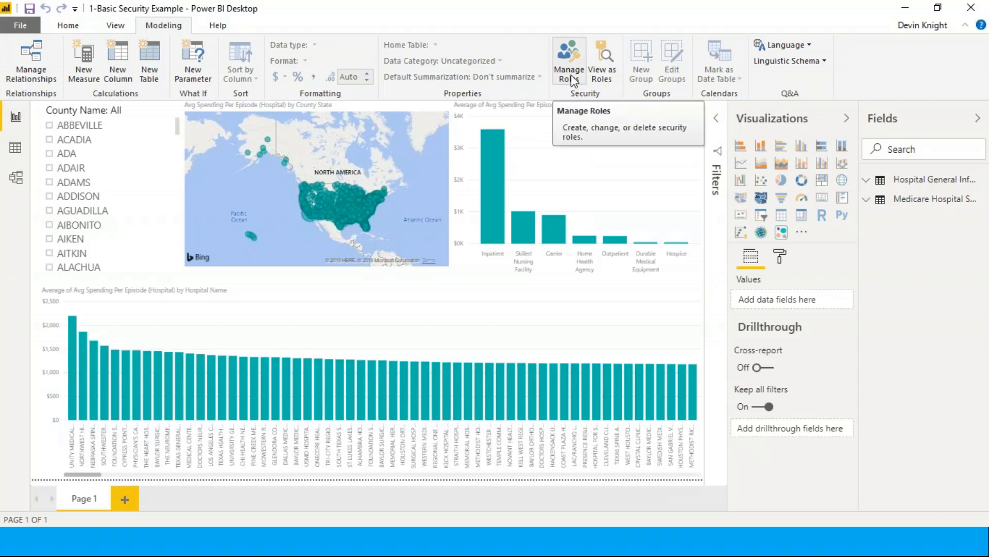
Open the security role manager and delete the role named New role with all its table filters
left_click(570, 77)
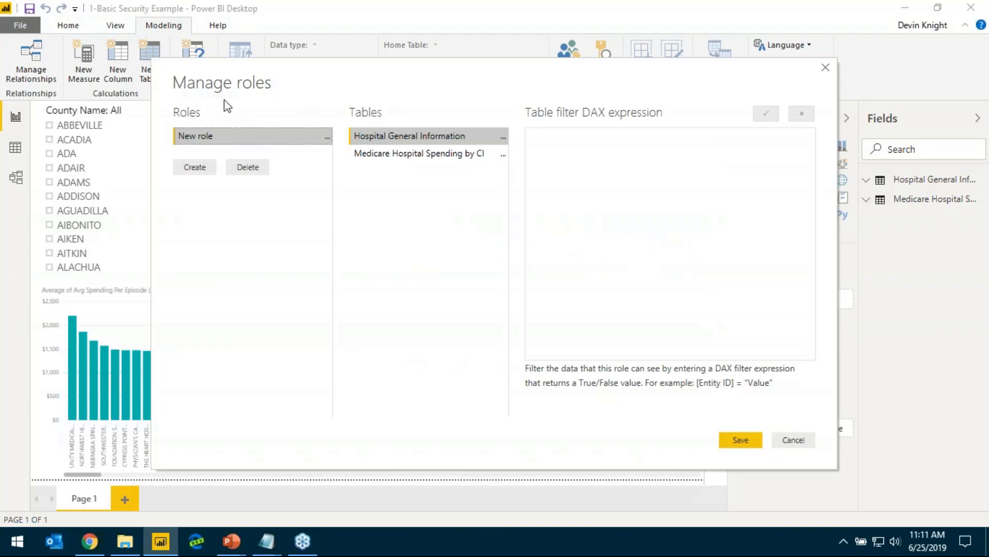
left_click(247, 170)
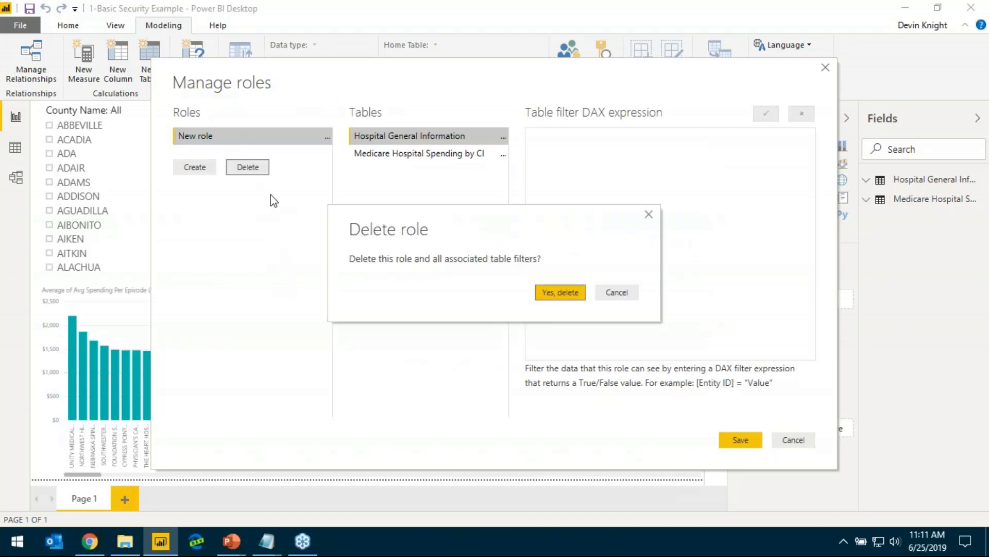
left_click(573, 297)
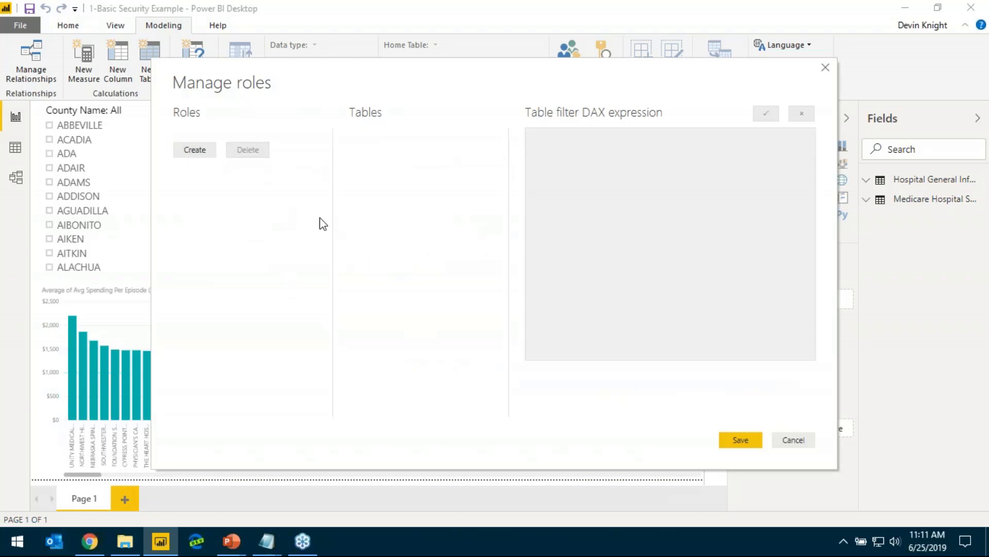
Create a security role named Duval County
left_click(195, 150)
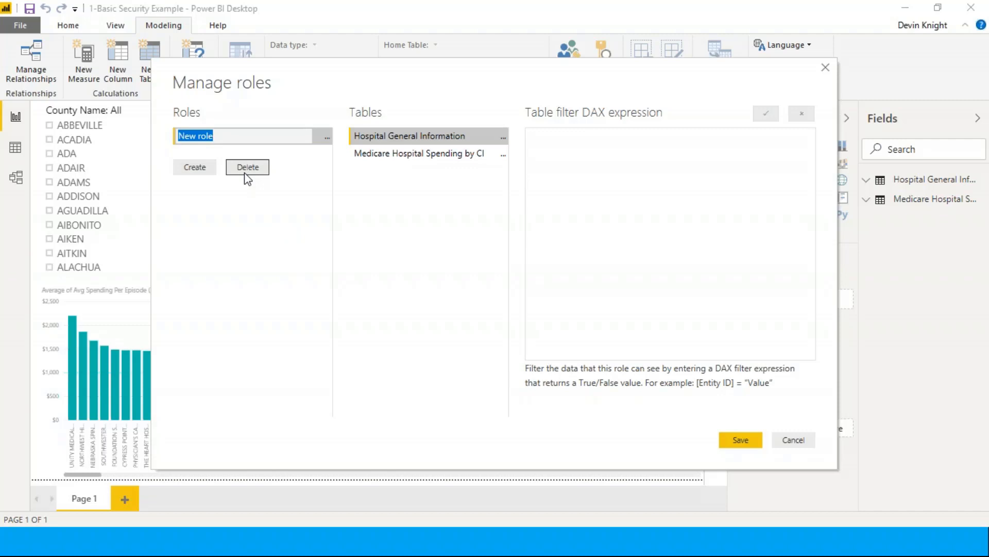
type("Duval County")
key("Return")
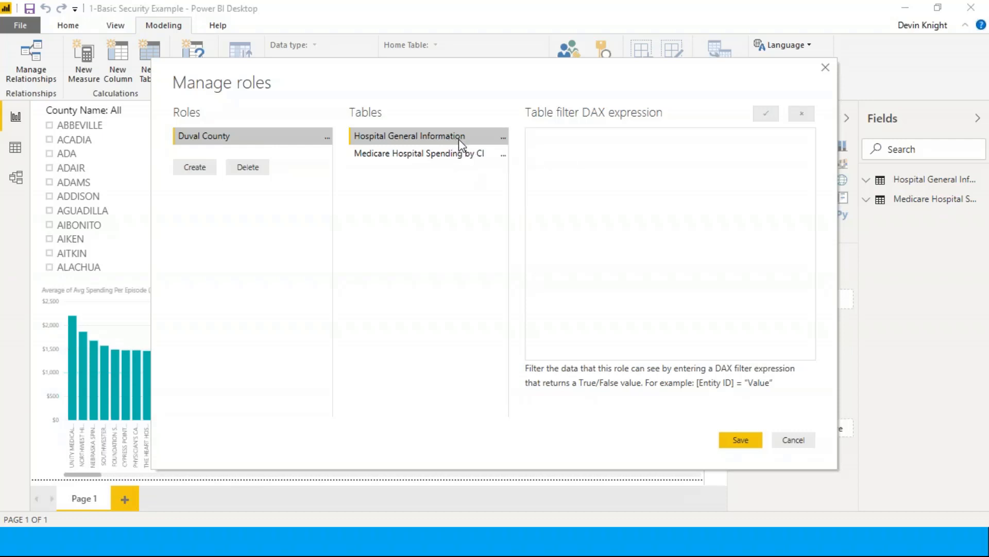
left_click(503, 138)
mouse_move(535, 156)
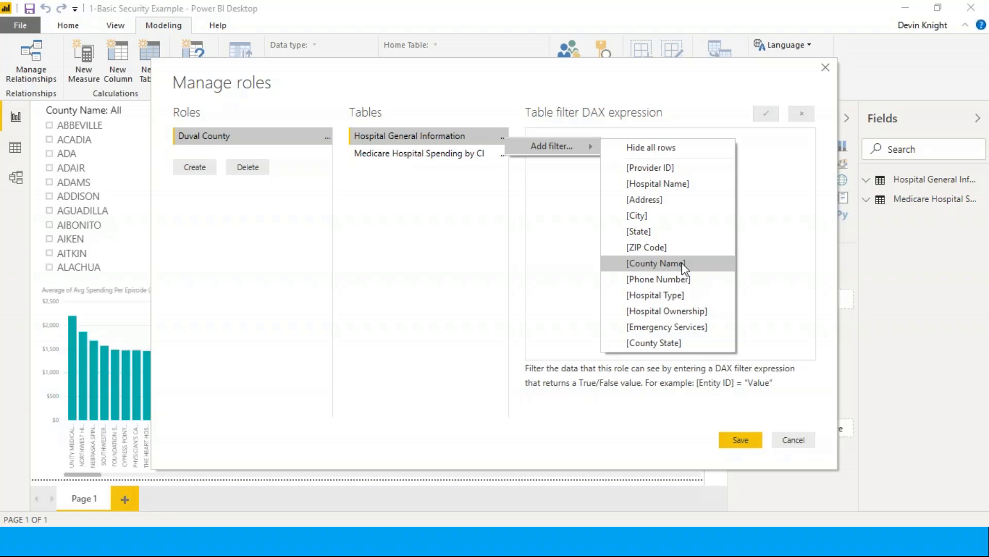
left_click(364, 166)
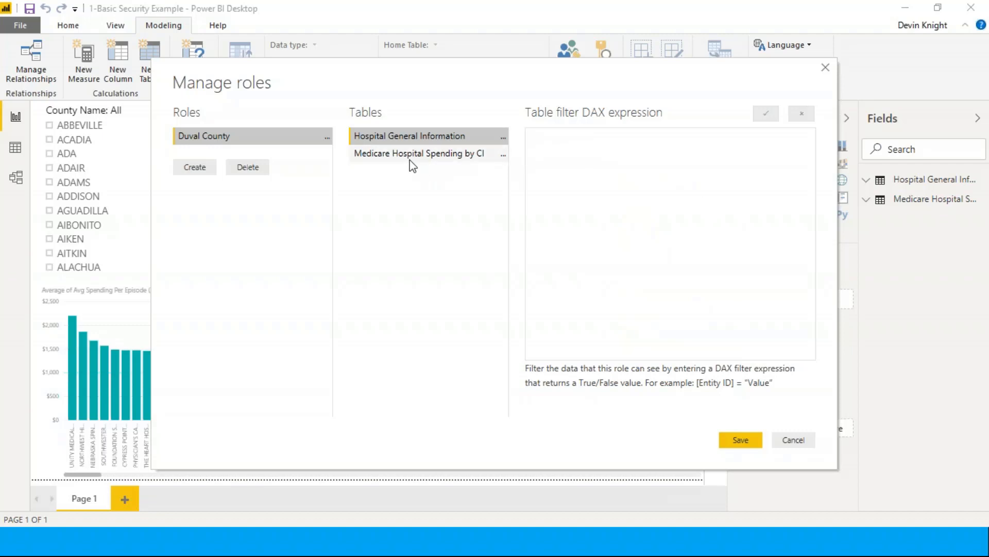
Add a filter on the County State column of the Hospital General Information table for the Duval County role
left_click(502, 137)
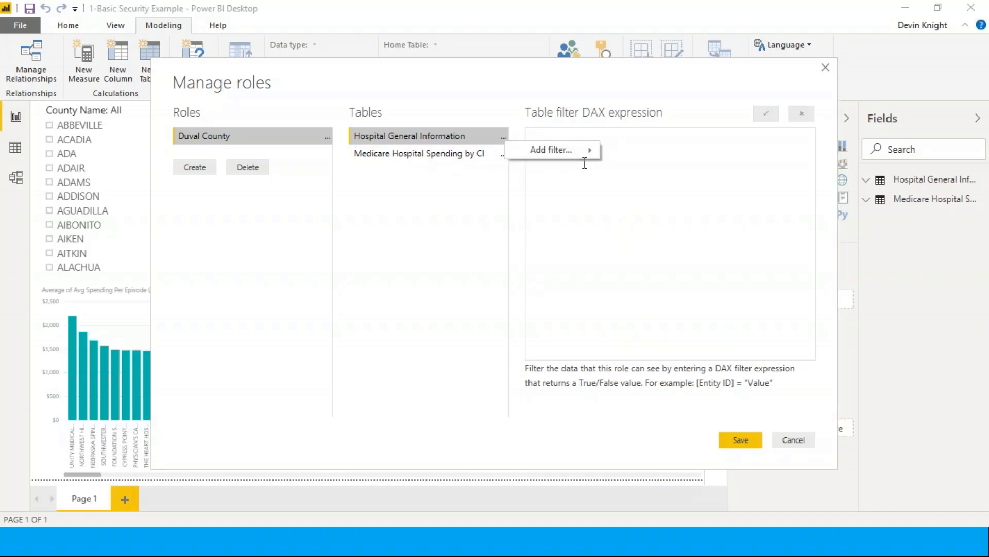
mouse_move(580, 160)
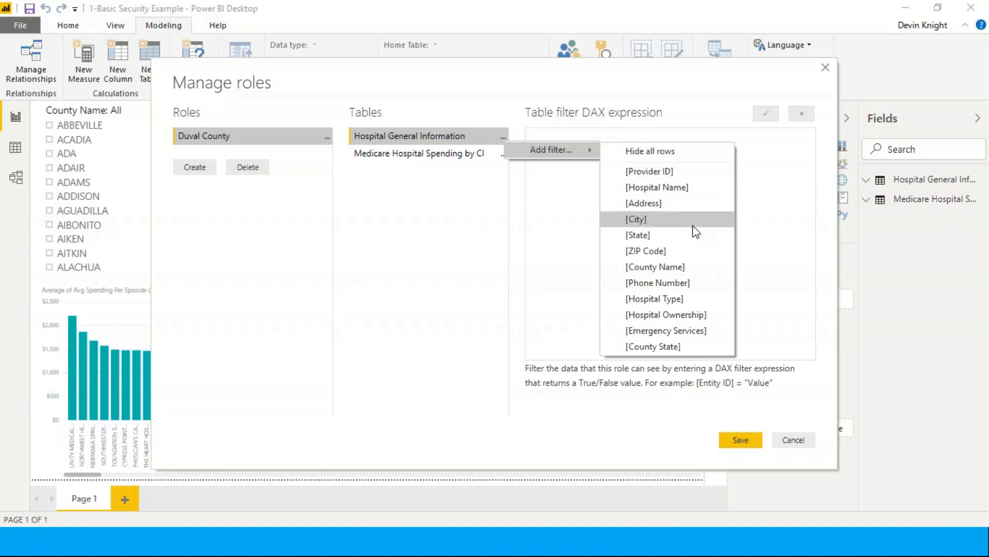
left_click(670, 349)
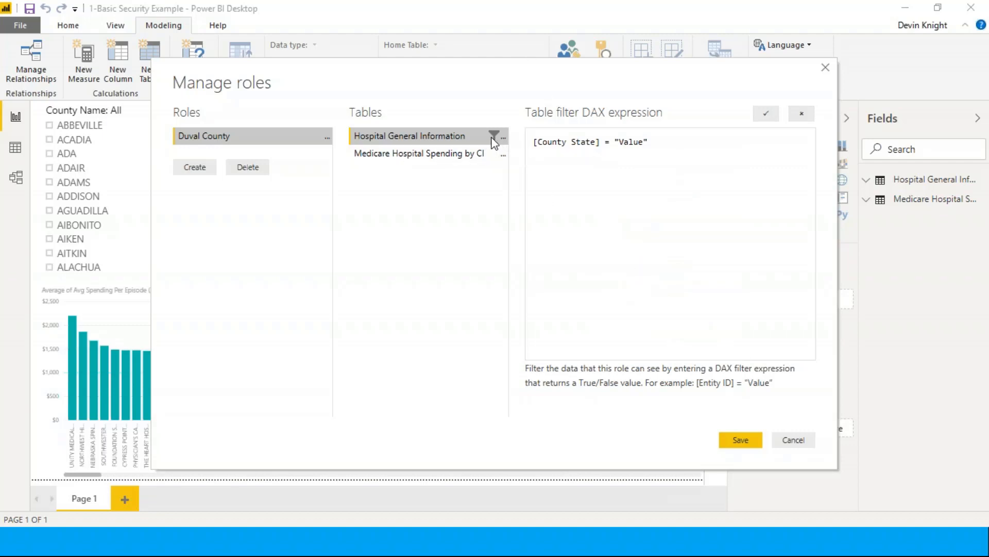
Add a second condition on the State column to the Hospital General Information filter, and remove it from the DAX expression again
mouse_move(493, 138)
left_click(503, 137)
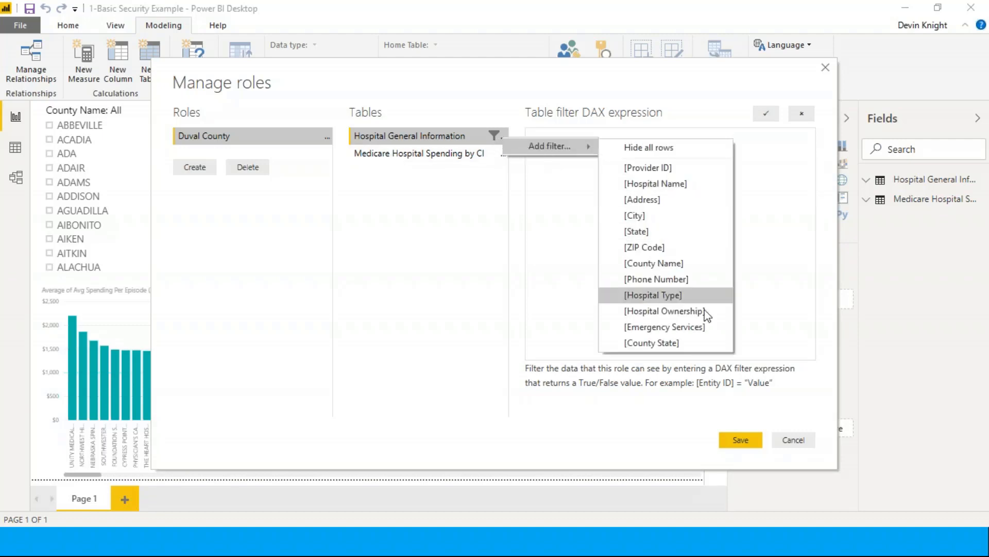
left_click(637, 231)
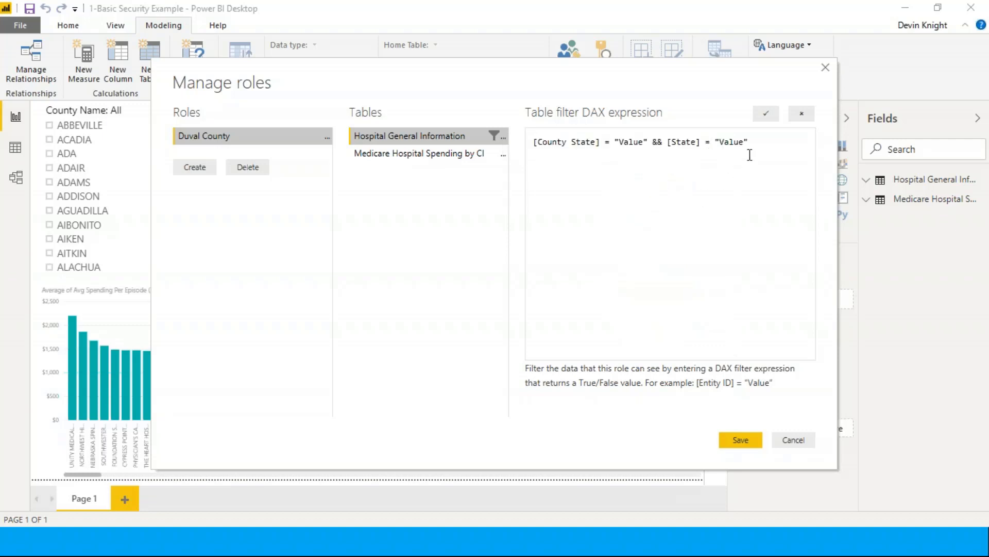
left_click_drag(750, 151, 649, 151)
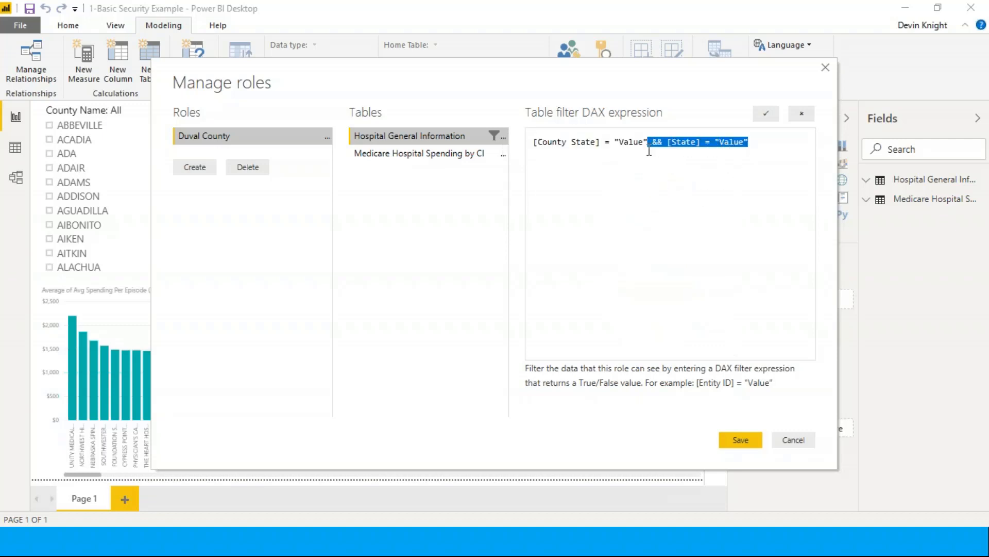
key("Delete")
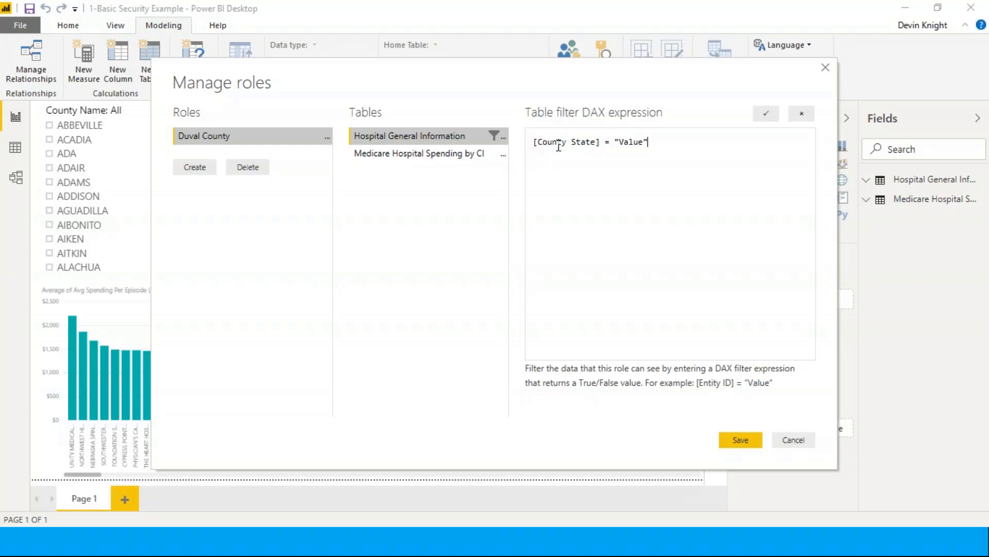
Set the County State filter value to "Duval, FL" and save the role
double_click(629, 142)
type("Duval, FL")
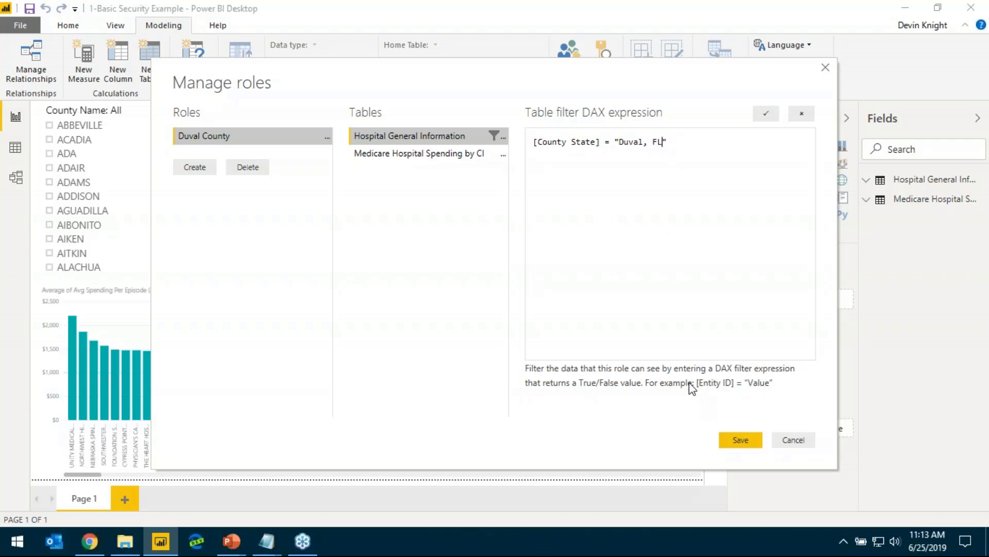
left_click(746, 436)
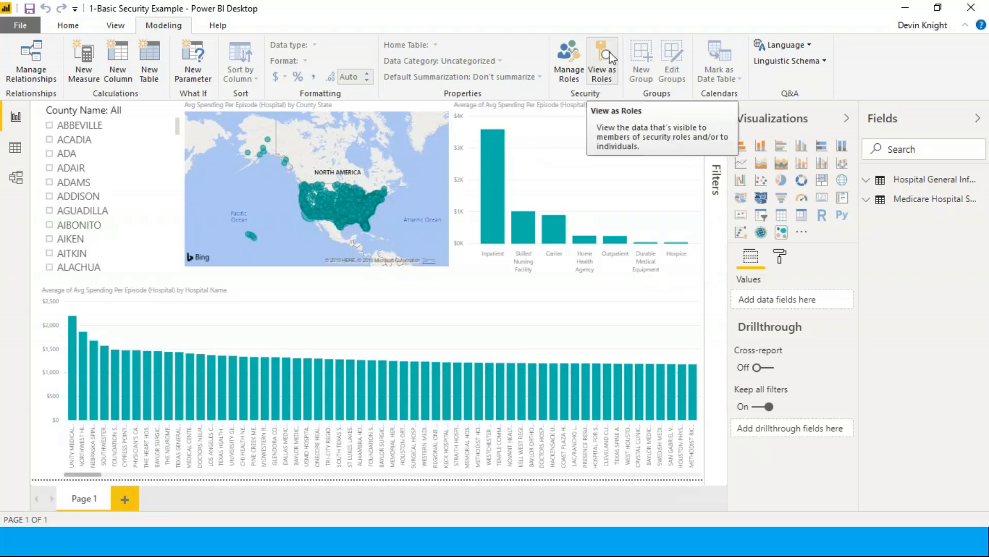
Preview the report as the Duval County role, and return to the unrestricted view
left_click(608, 65)
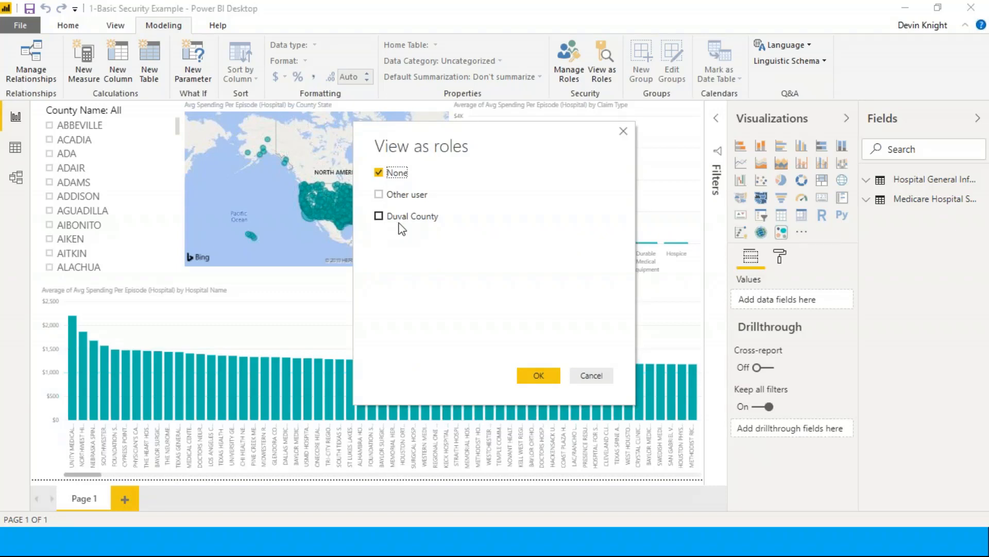
left_click(380, 217)
left_click(546, 372)
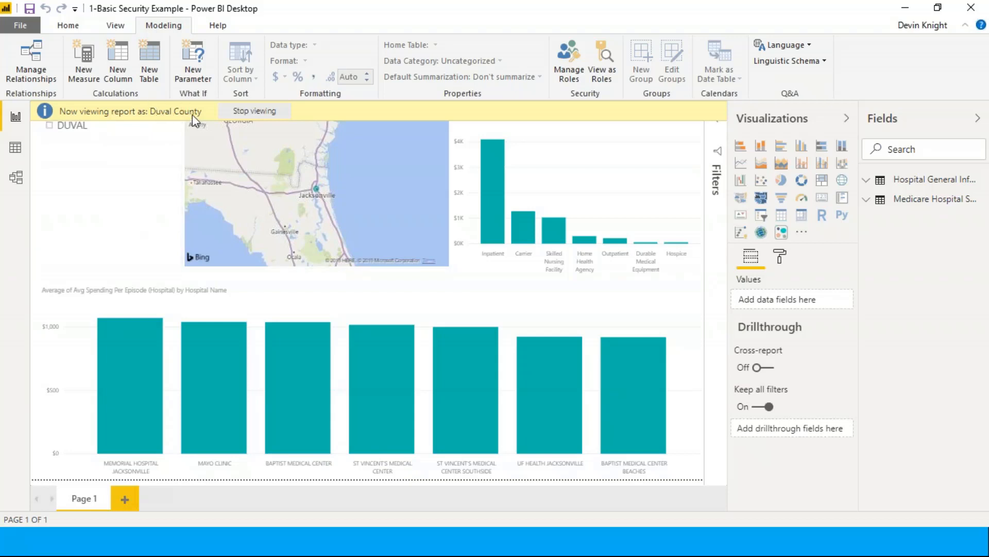
left_click(244, 116)
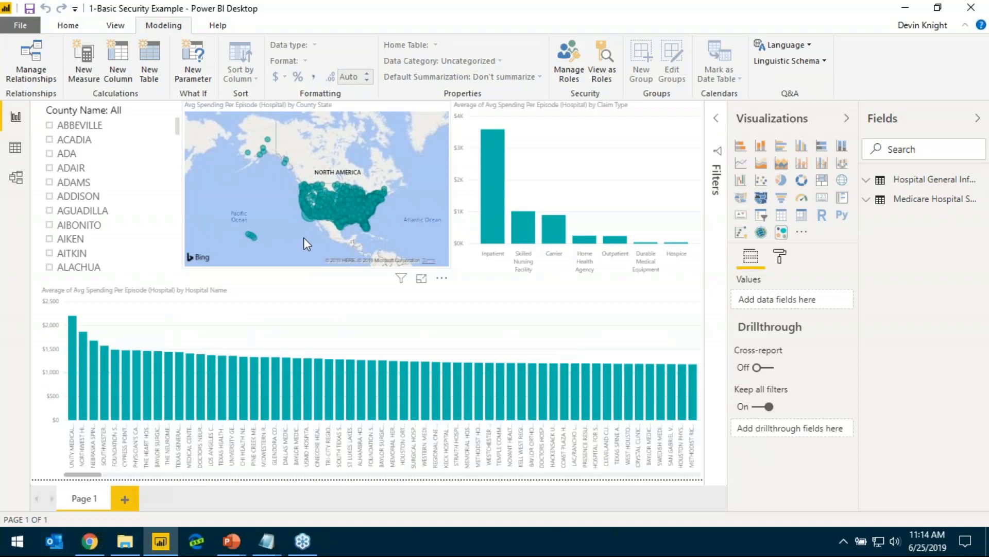
Add a second County State condition with the value "Clay, FL" to the Duval County role's Hospital General Information filter and save
left_click(571, 55)
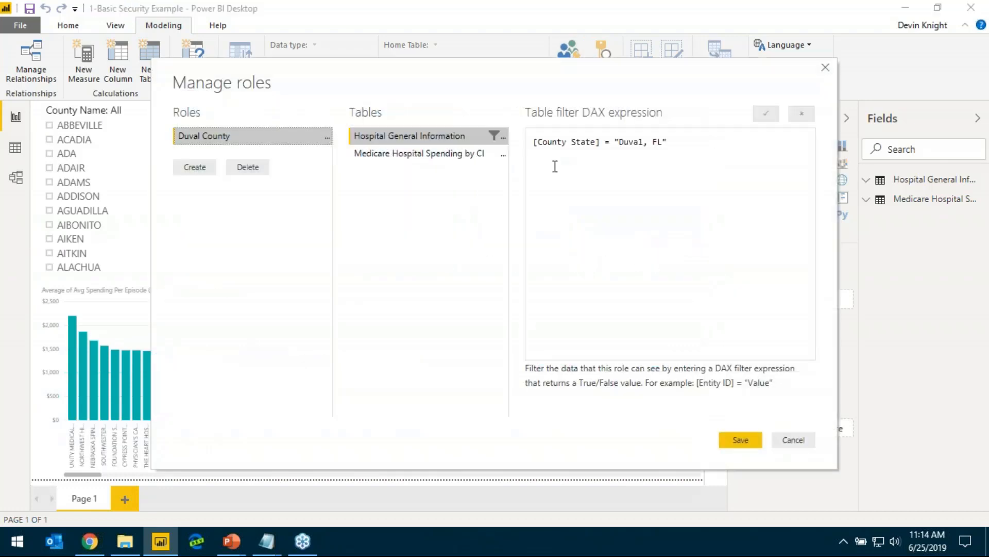
left_click(503, 138)
mouse_move(534, 150)
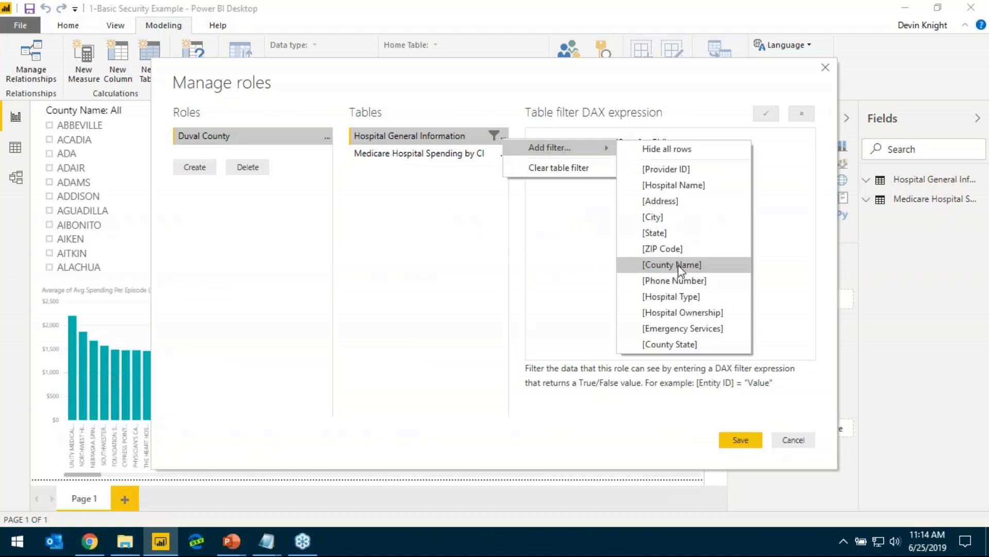
left_click(696, 343)
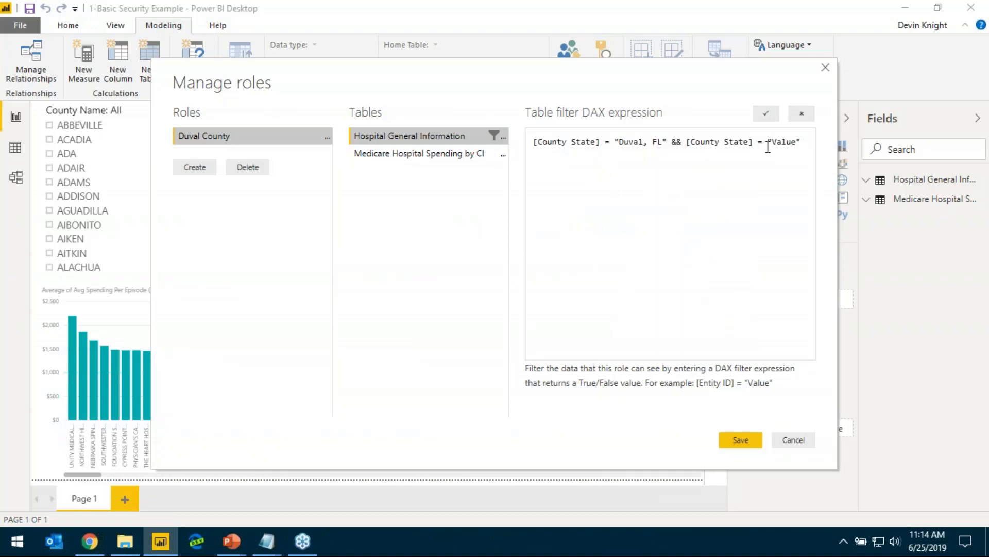
left_click_drag(772, 146, 798, 146)
type("Clay, FL")
left_click(741, 440)
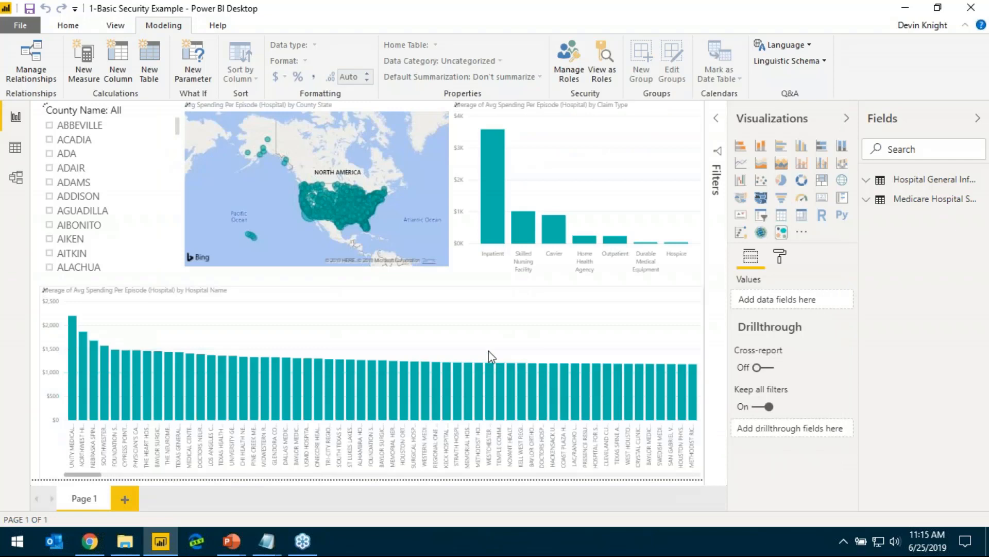
View the report as the Duval County role to test the two-county filter
left_click(601, 67)
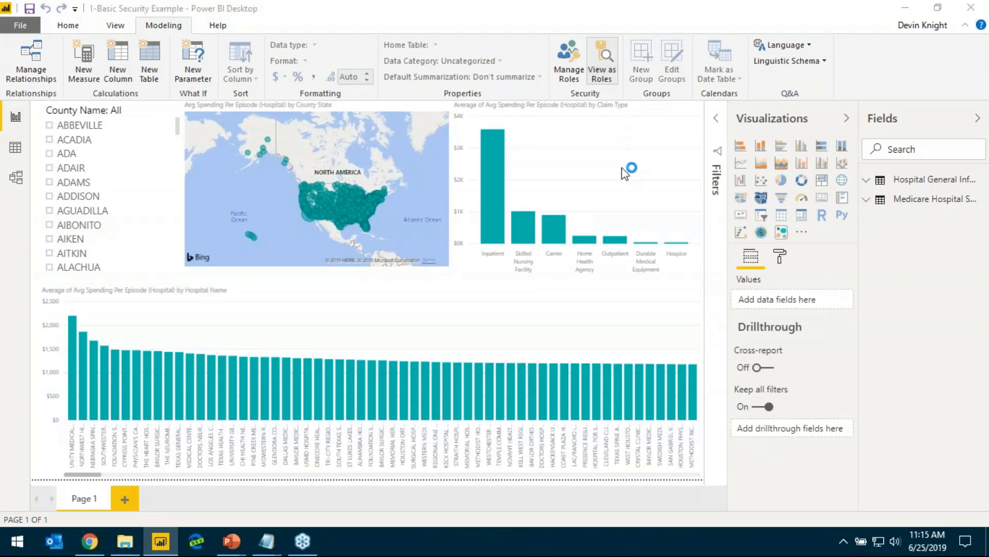
left_click(421, 216)
left_click(539, 375)
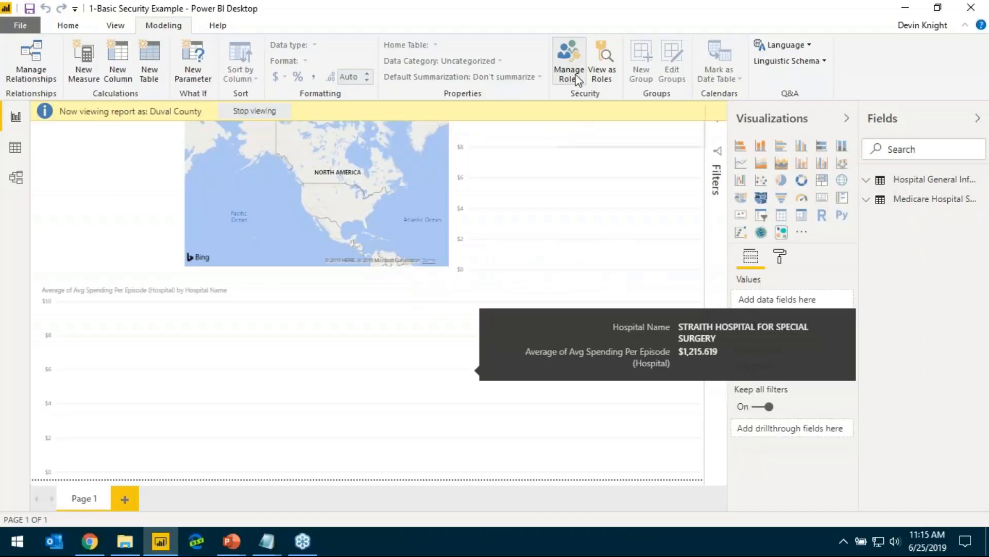
Replace the && operator between the two County State conditions with || in the Duval County role and save
left_click(572, 71)
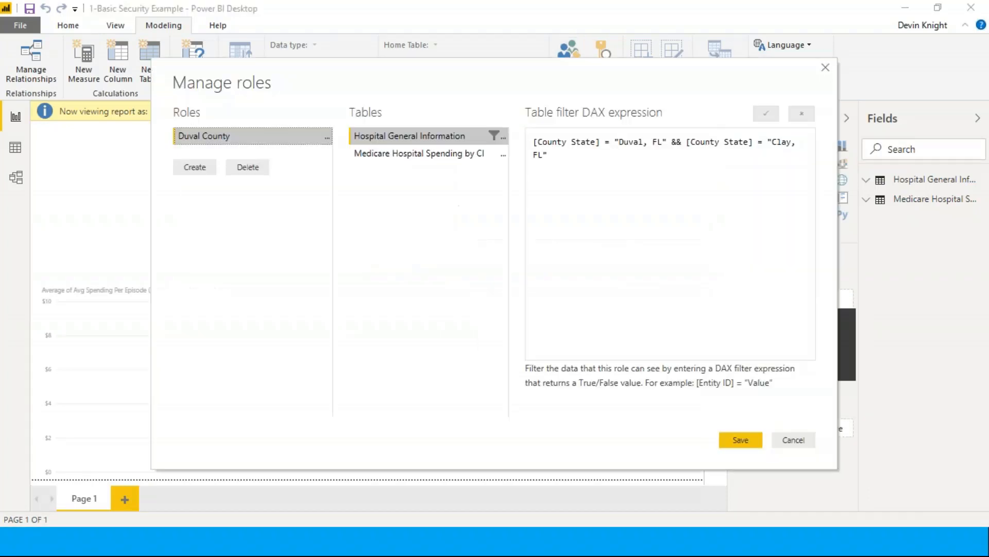
double_click(676, 140)
type("||")
double_click(676, 142)
left_click(660, 226)
left_click(737, 439)
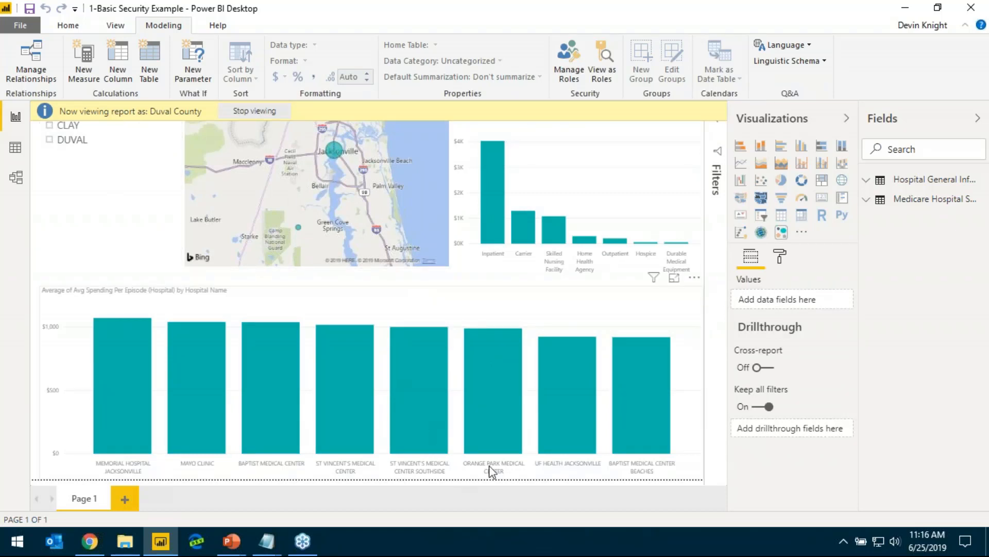
mouse_move(515, 439)
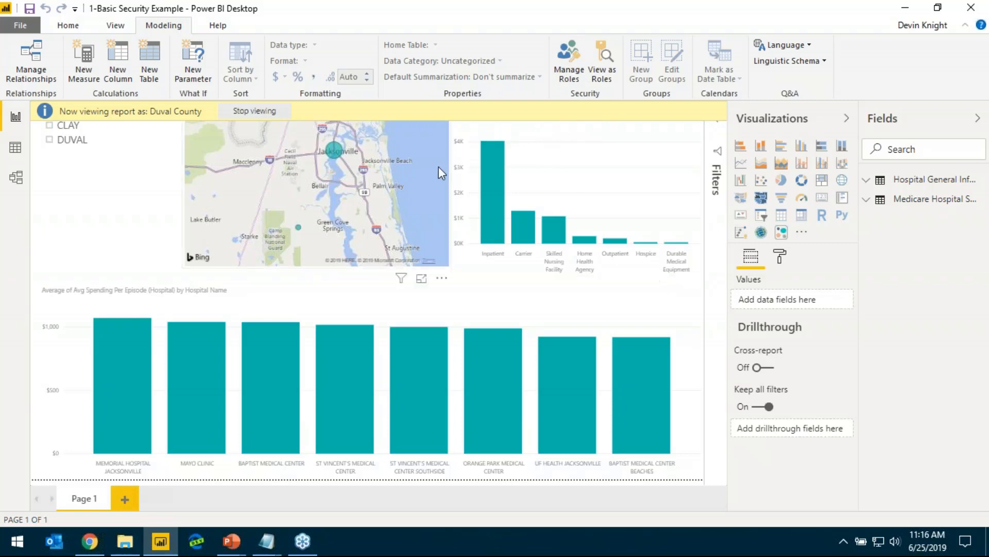
Replace the Duval County role's filter on Hospital General Information with the Hide all rows filter
left_click(570, 74)
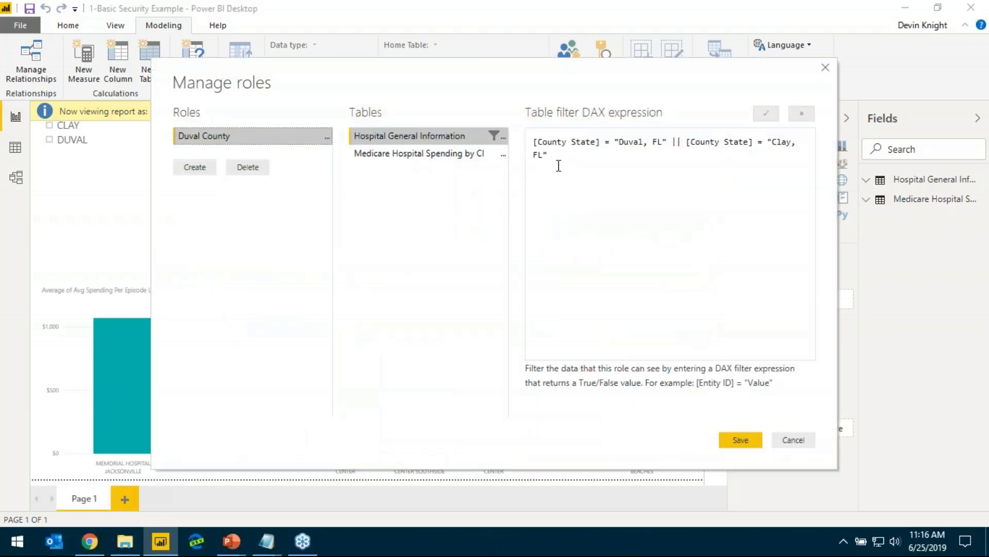
left_click(504, 137)
mouse_move(540, 148)
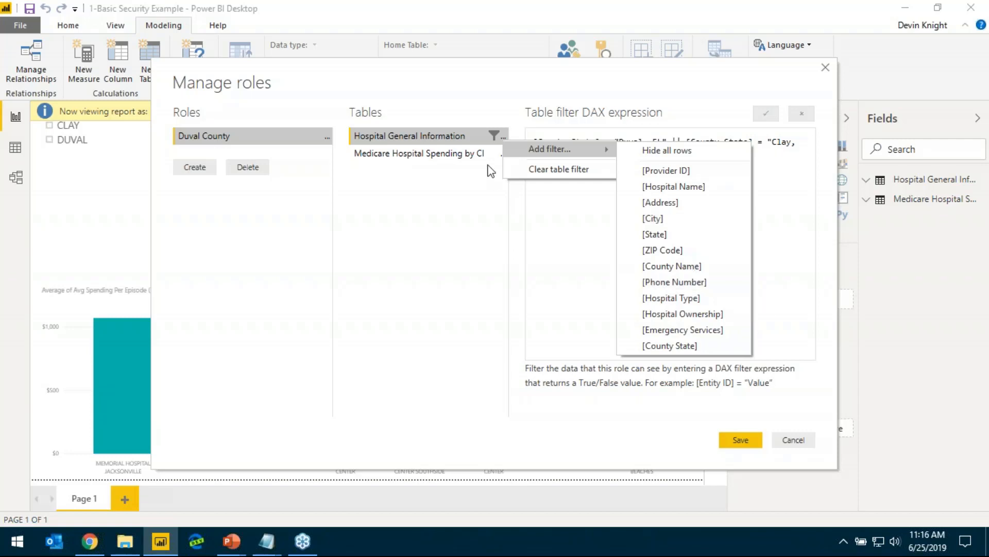
left_click(649, 151)
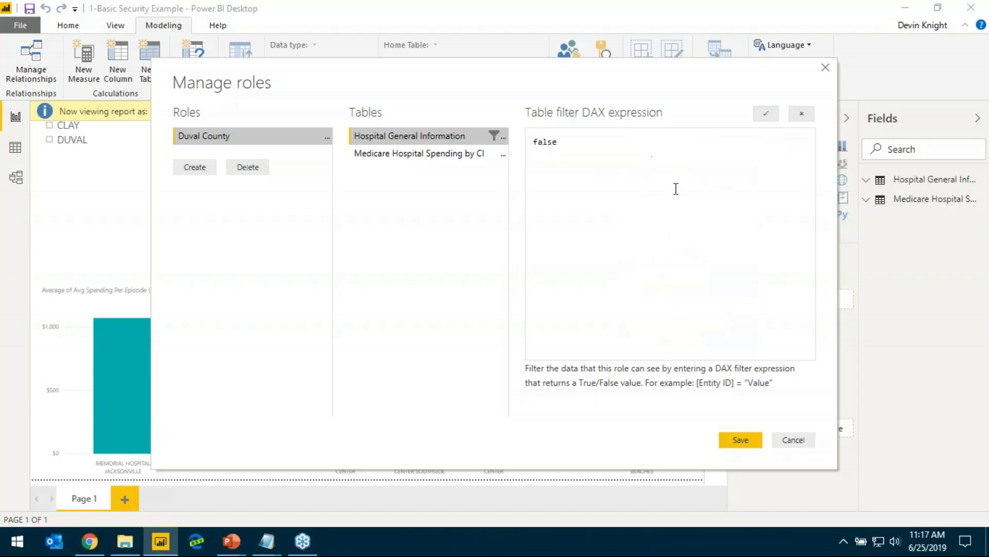
left_click(504, 138)
mouse_move(582, 145)
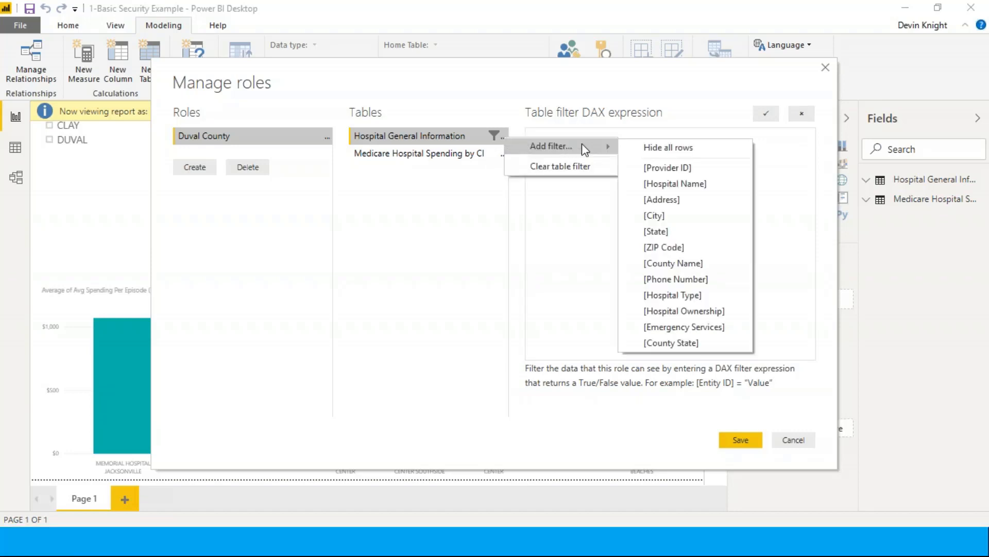
left_click(662, 149)
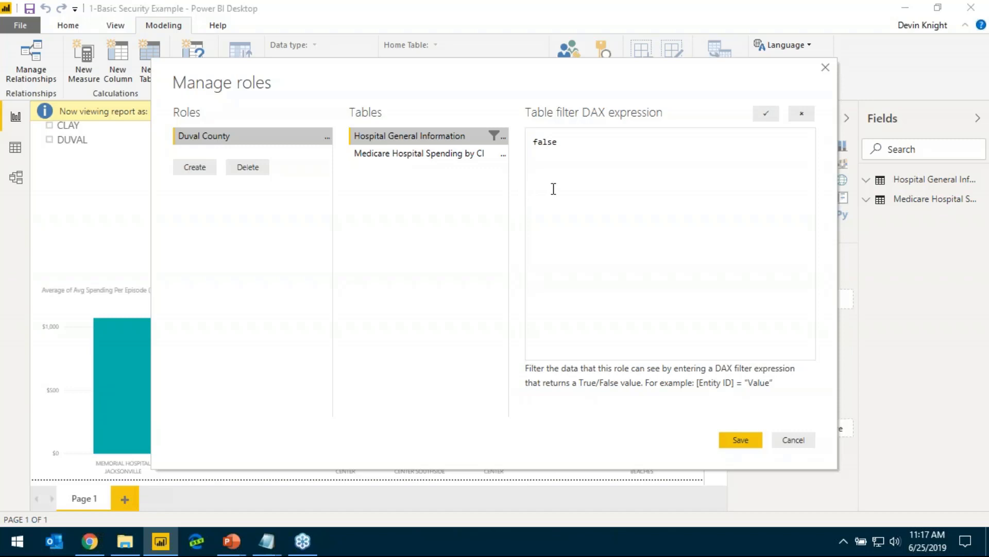
Delete the DAX expression and clear the table filter on Hospital General Information
left_click(534, 142)
key("shift+End")
key("Delete")
left_click(503, 138)
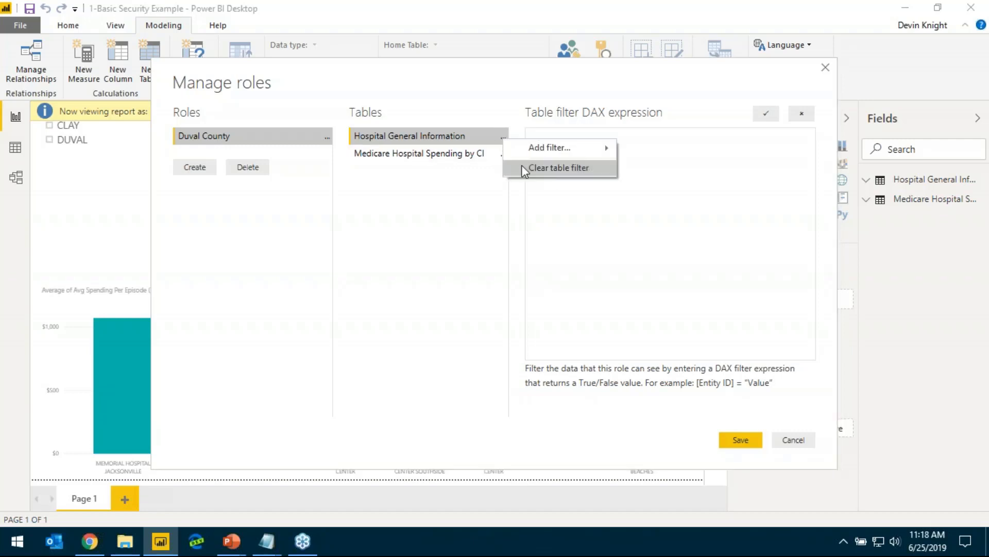
left_click(561, 164)
Add the filter [State] = FALSE on Hospital General Information to the Duval County role and save the roles
left_click(503, 138)
mouse_move(558, 149)
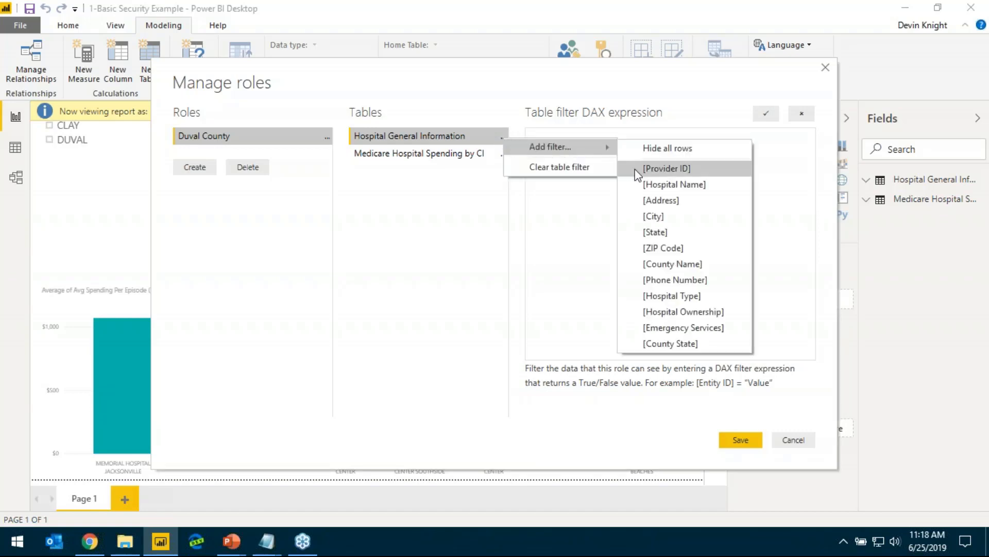
left_click(669, 231)
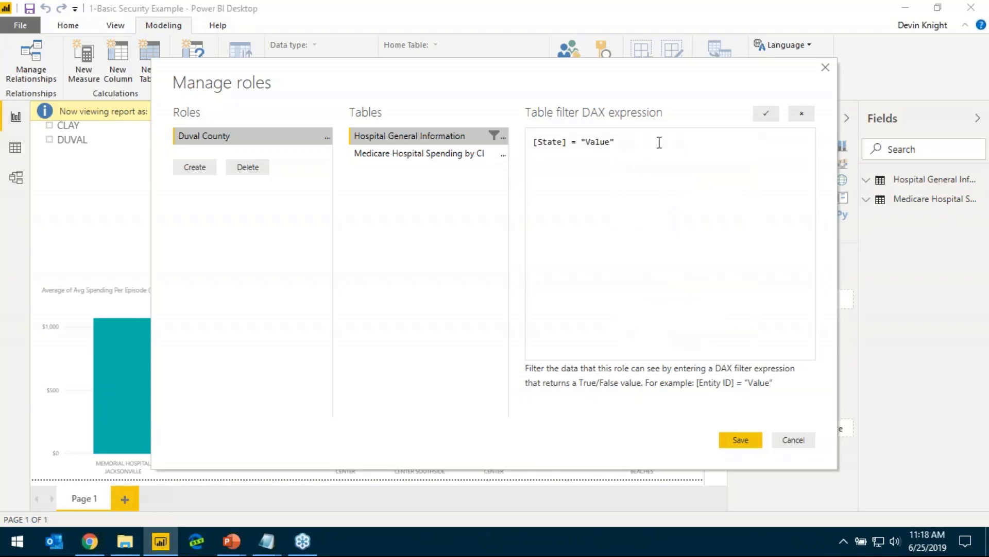
left_click_drag(632, 142, 586, 142)
key("BackSpace")
key("BackSpace")
type("FLA")
key("BackSpace")
key("BackSpace")
type("ALSE")
left_click(767, 122)
left_click(740, 440)
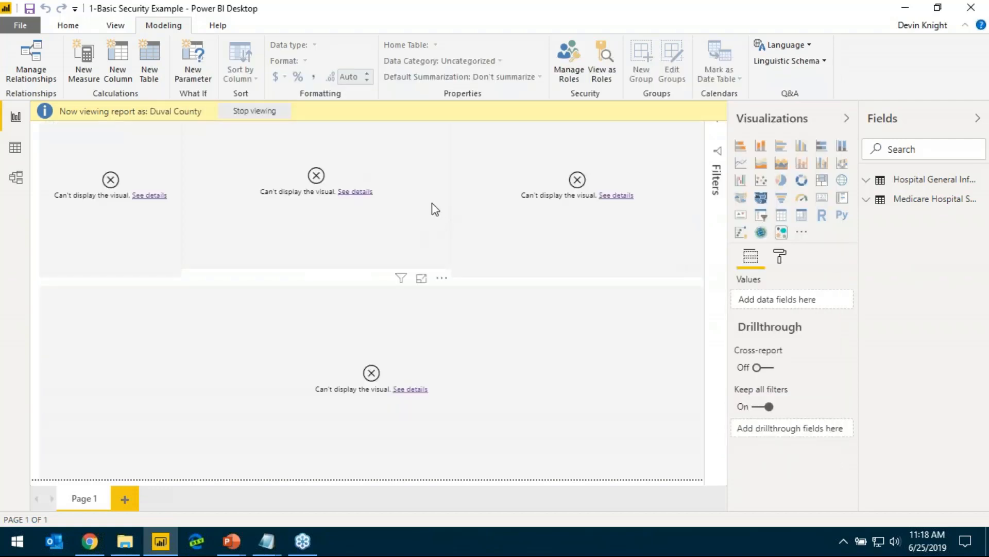
Reopen role management and delete the Duval County role's entire State filter expression on Hospital General Information
left_click(571, 78)
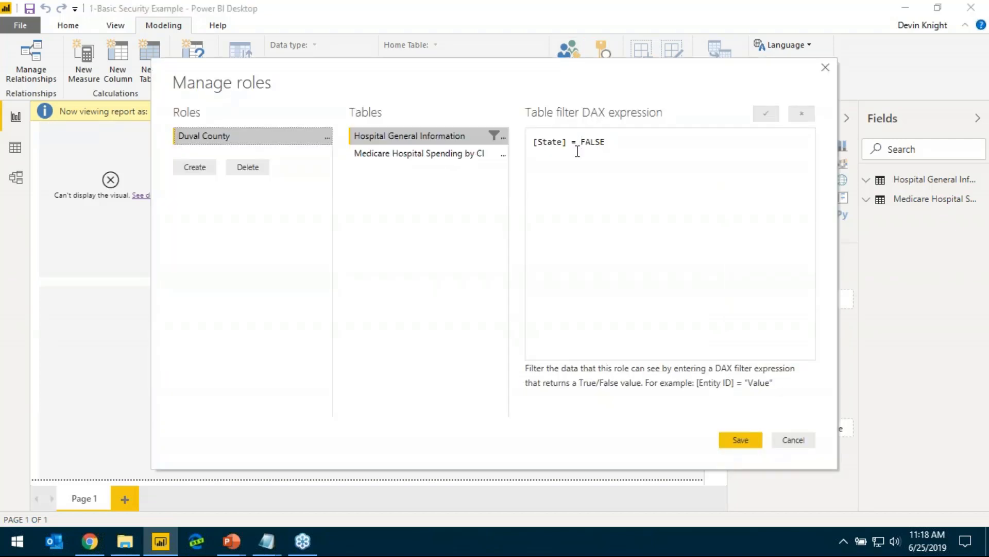
left_click(603, 143)
left_click_drag(606, 142, 582, 143)
key("BackSpace")
key("BackSpace")
key("ctrl+a")
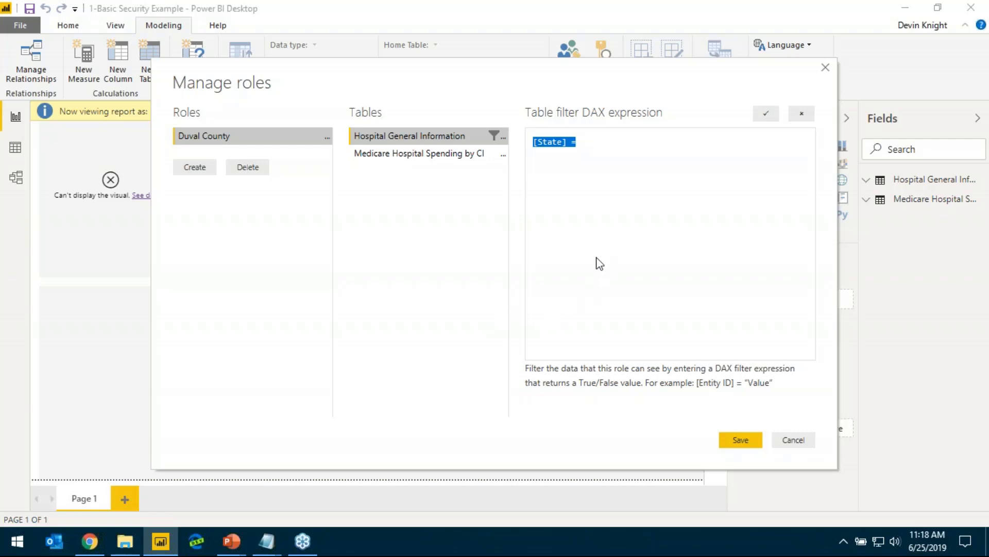
key("BackSpace")
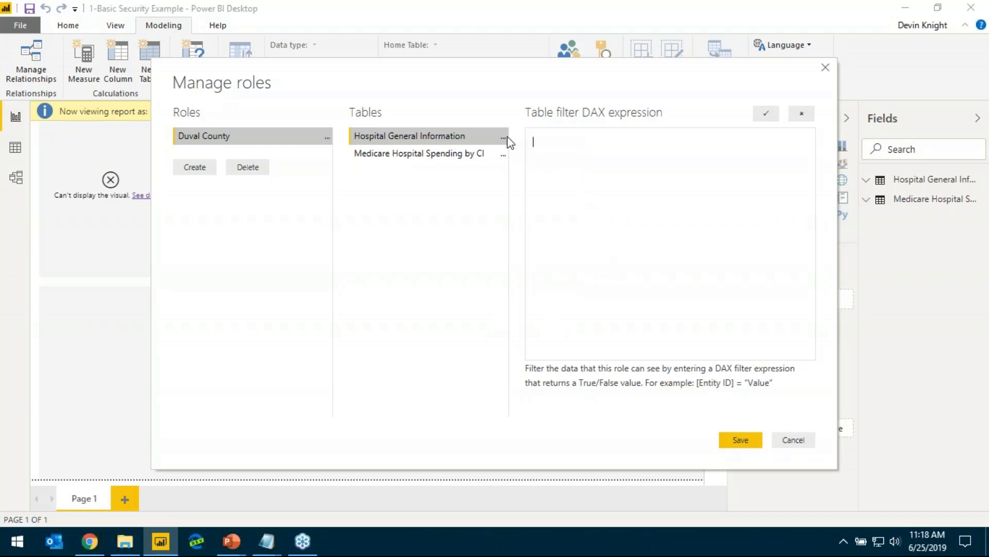
Add a County Name filter with the value "Duval, FL" on Hospital General Information to the Duval County role
left_click(503, 136)
mouse_move(560, 150)
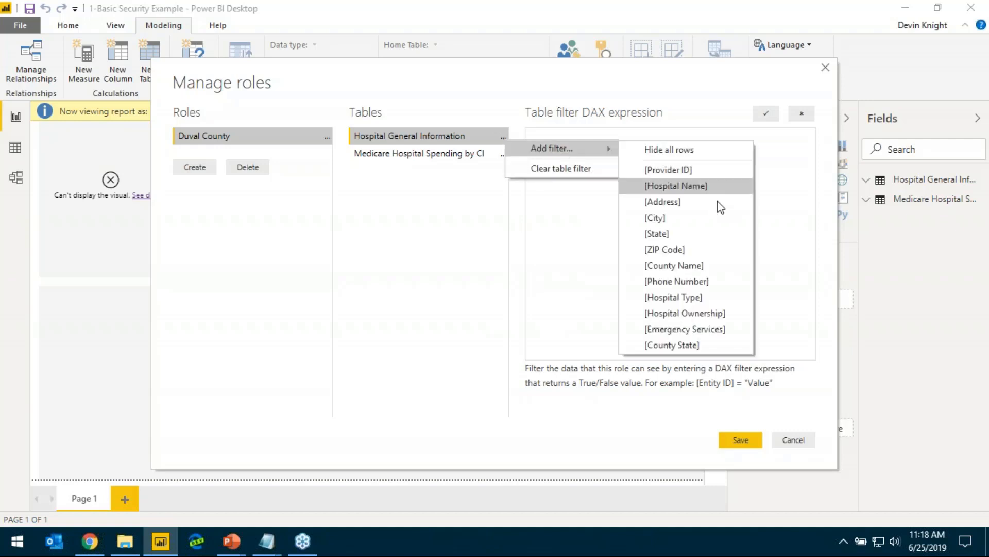
left_click(702, 265)
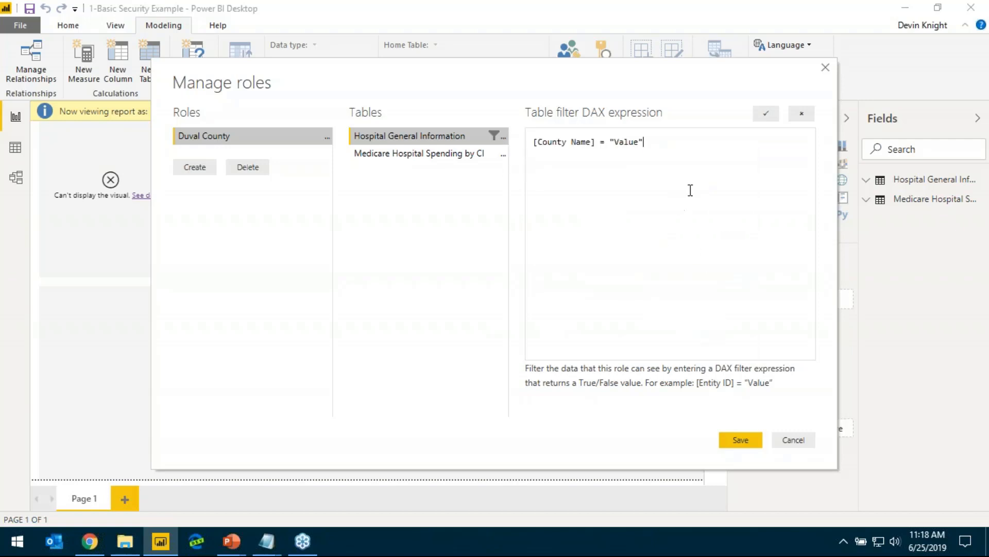
double_click(628, 141)
key("Right")
key("BackSpace")
key("BackSpace")
key("BackSpace")
key("BackSpace")
key("BackSpace")
type("Duval, FL")
Create a second security role named FL State
left_click(197, 169)
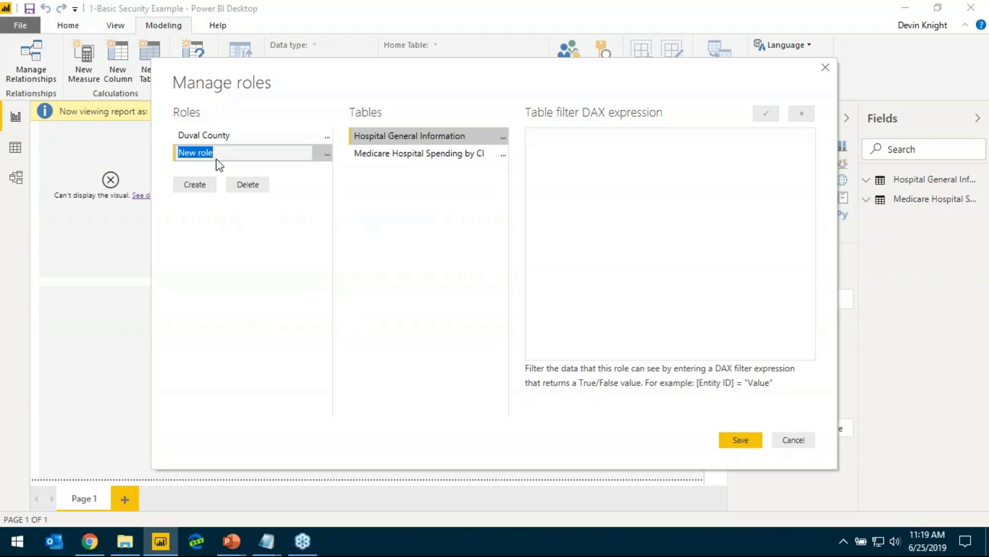
type("F")
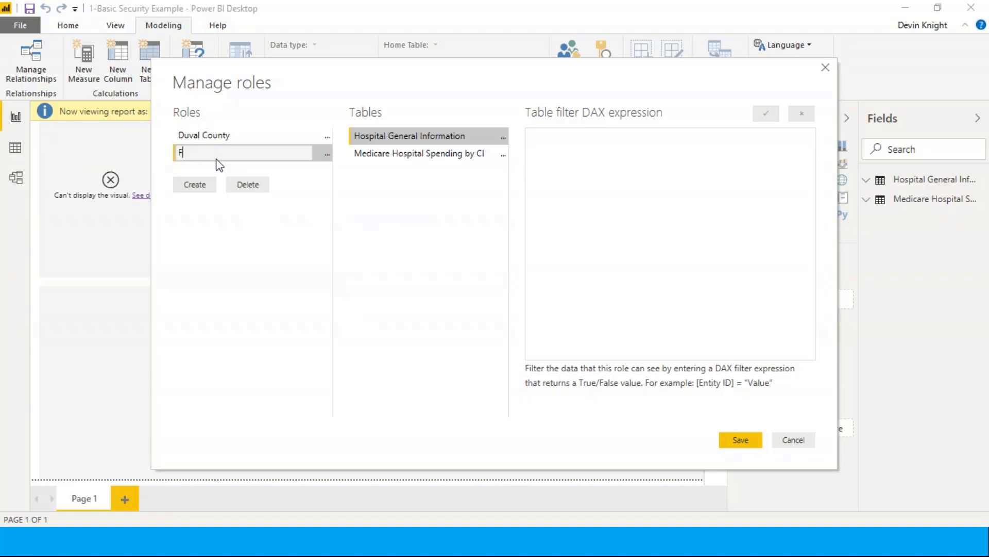
type("L State")
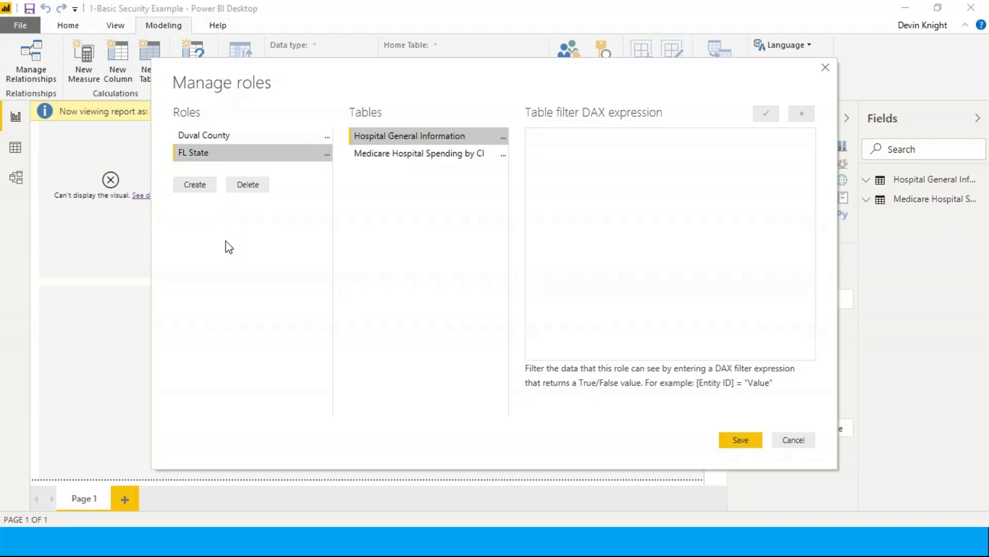
key("Return")
Add the filter [State] = "FL" on Hospital General Information to the FL State role and save the roles
left_click(504, 138)
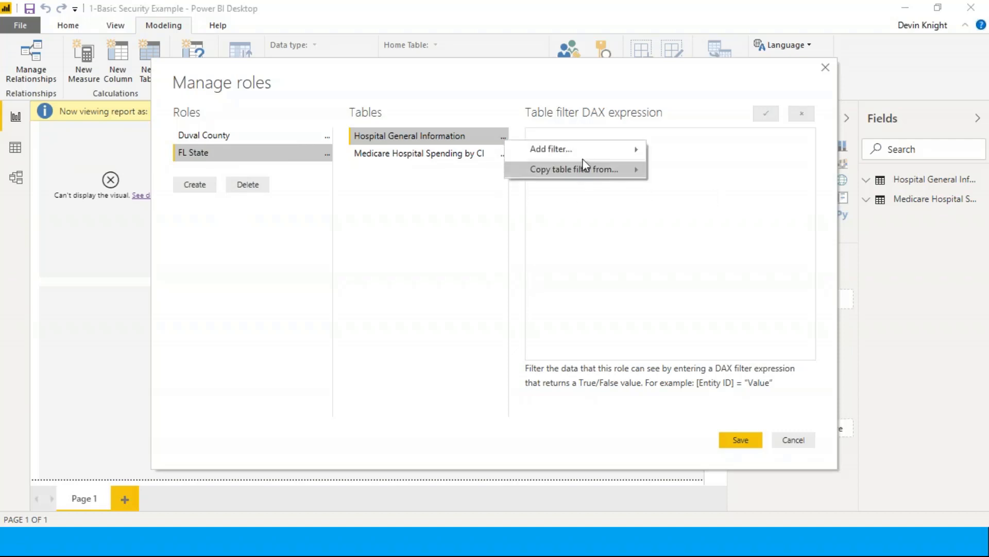
mouse_move(579, 156)
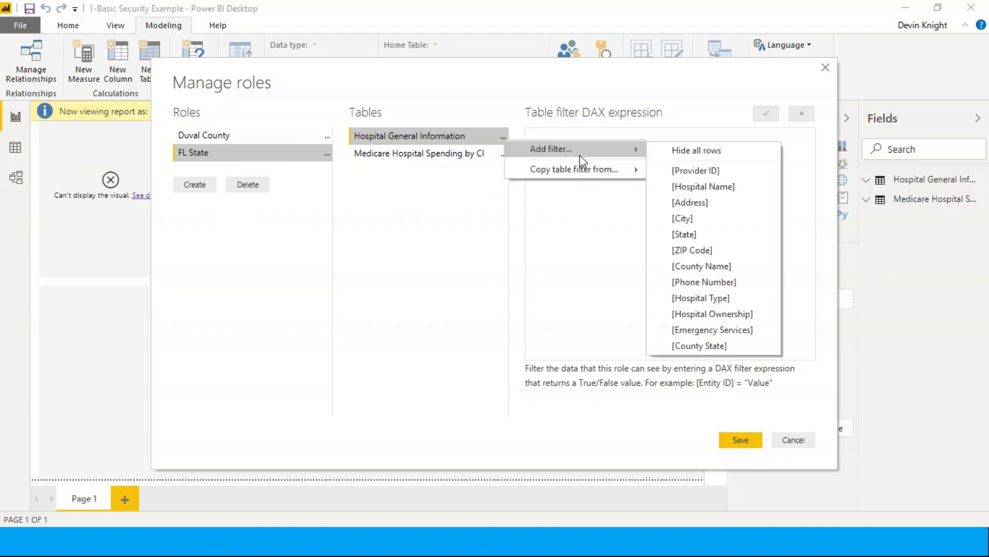
left_click(717, 233)
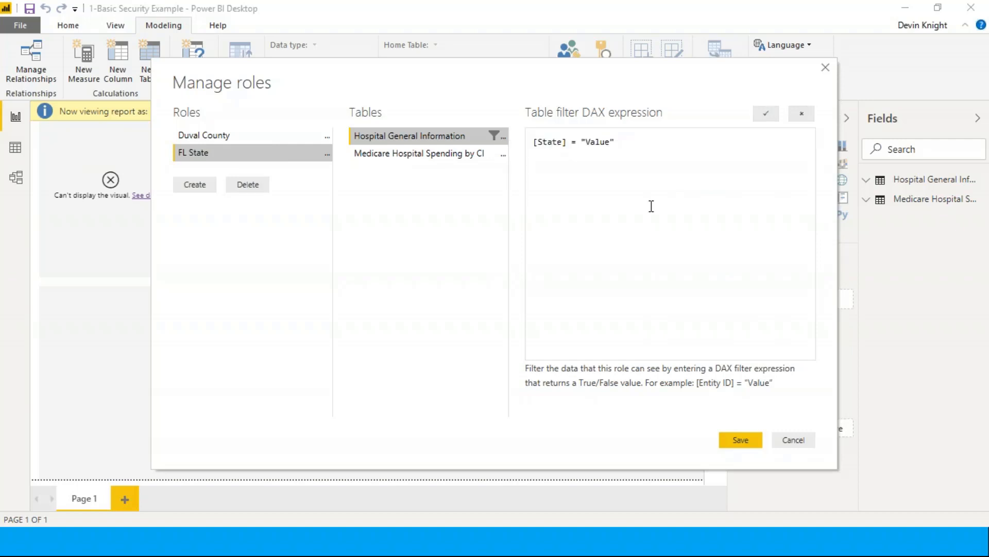
double_click(597, 142)
type("FL")
left_click(737, 439)
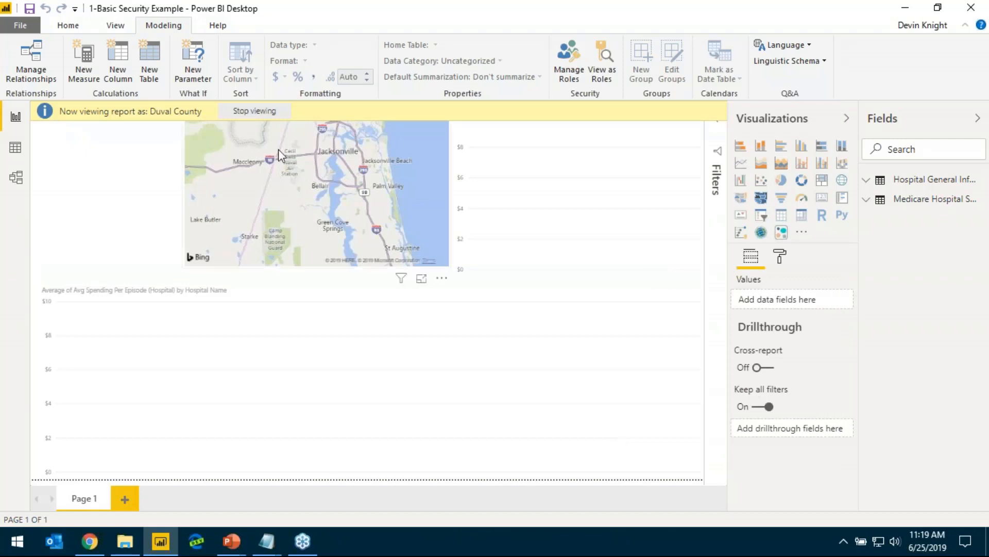
Stop the current role preview and view the report as the Duval County and FL State roles combined
left_click(282, 111)
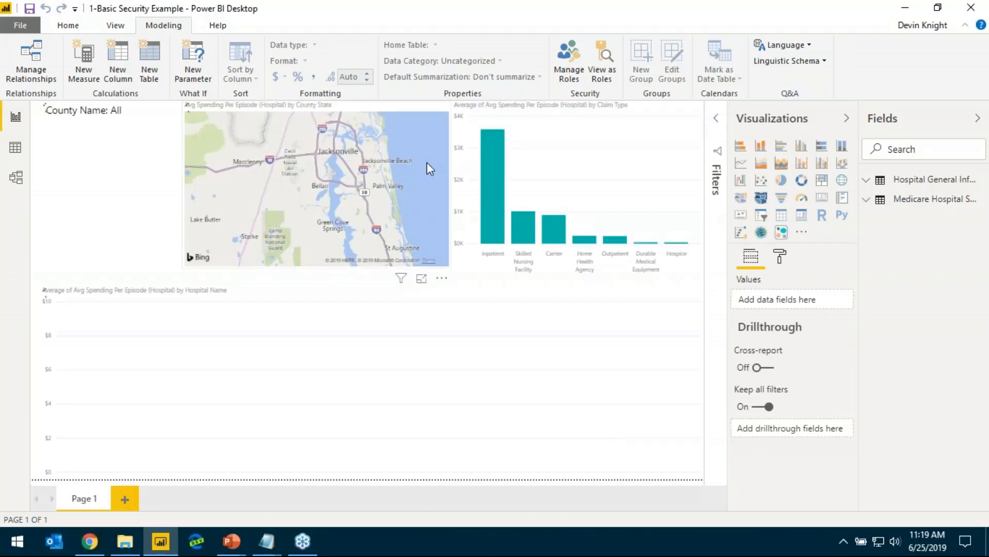
left_click(603, 75)
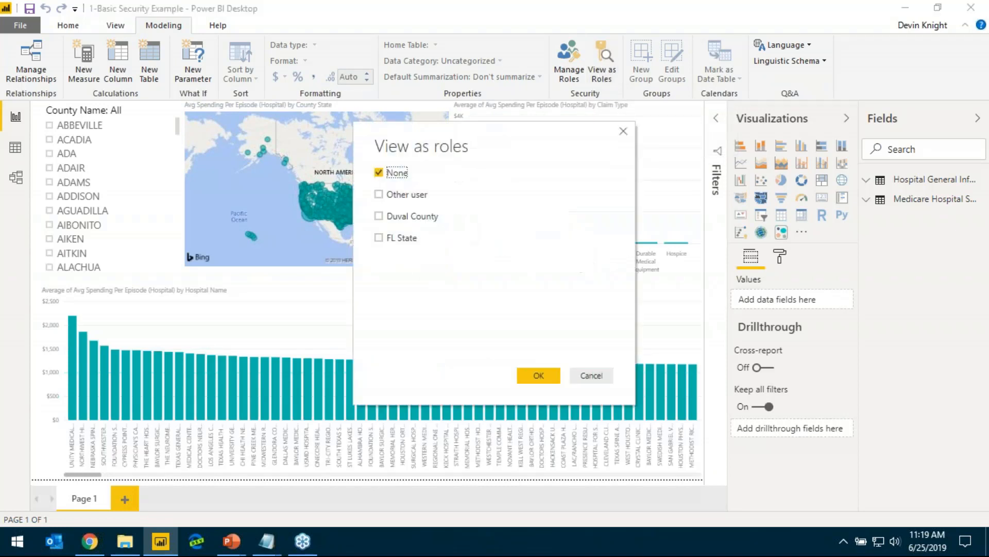
left_click(404, 241)
left_click(535, 376)
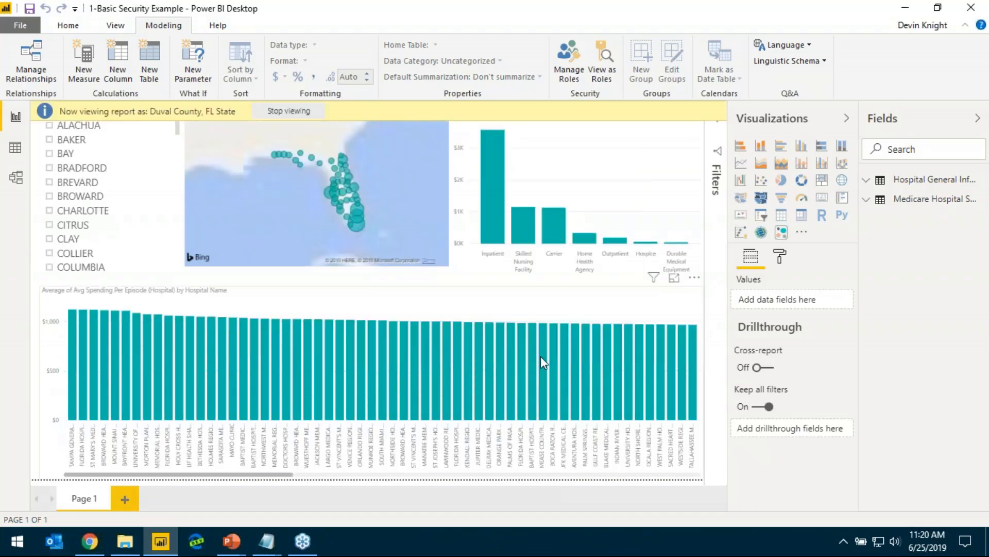
mouse_move(541, 350)
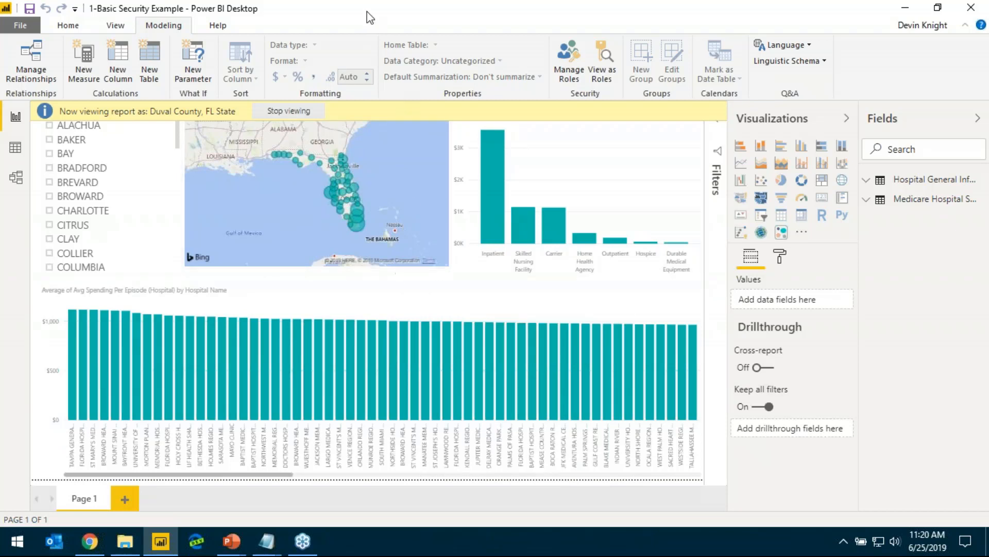
Publish the report to the Security Webinar workspace, saving the file's changes first
left_click(76, 24)
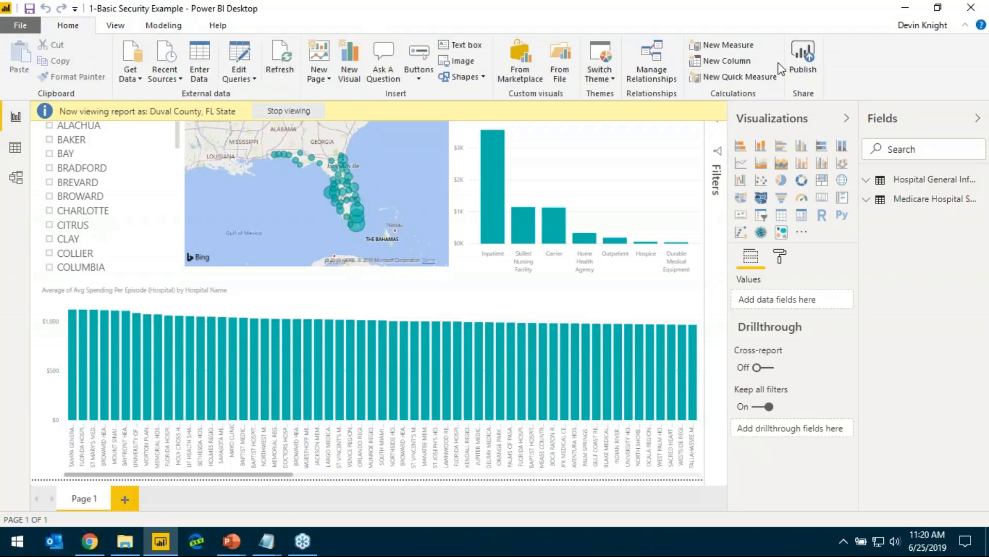
left_click(808, 54)
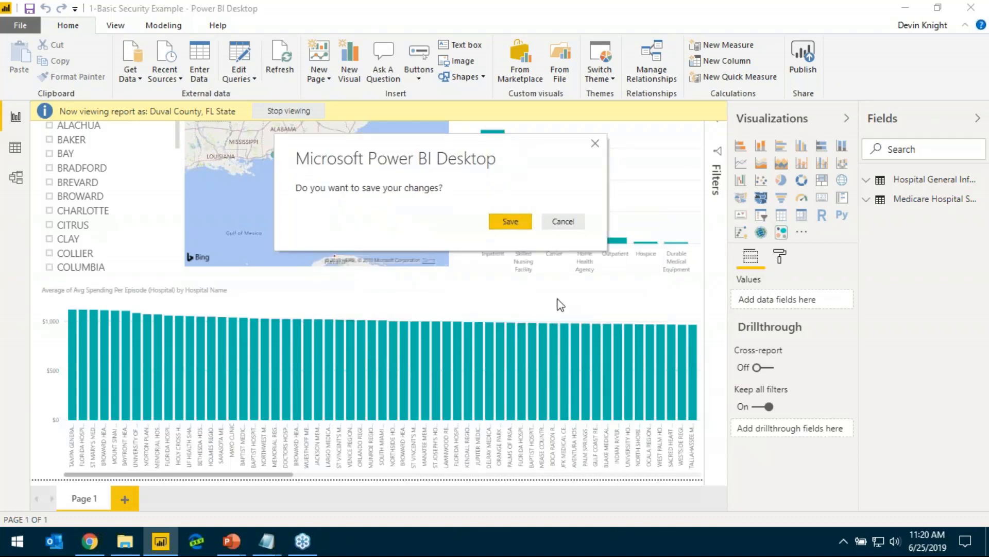
left_click(510, 222)
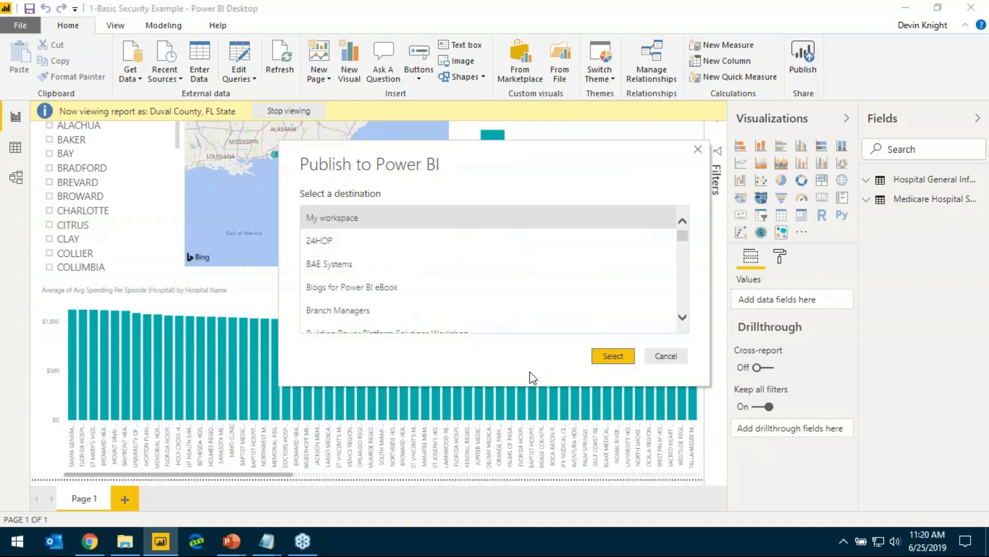
left_click_drag(683, 238, 683, 279)
scroll(536, 295, "down", 1)
scroll(527, 300, "down", 5)
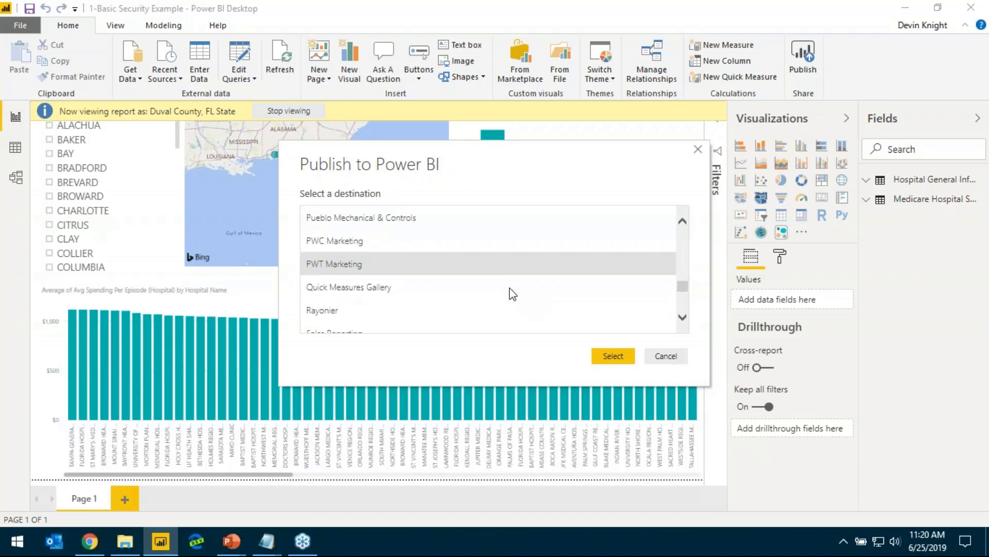
scroll(510, 294, "up", 1)
left_click(388, 225)
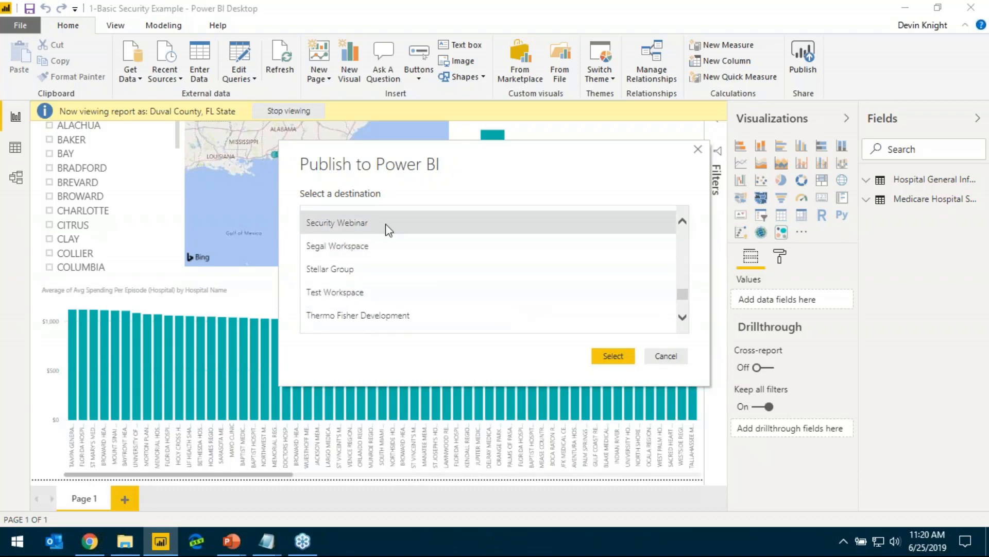
left_click(613, 355)
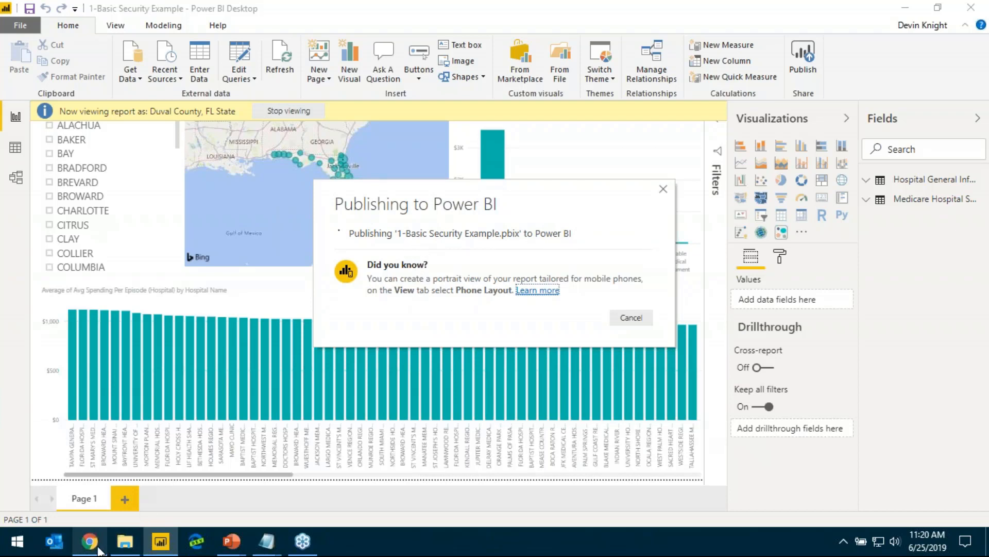
Switch to the Power BI service in Chrome and delete the 2-Basic Dynamic Security Example dataset from the Security Webinar workspace
mouse_move(99, 550)
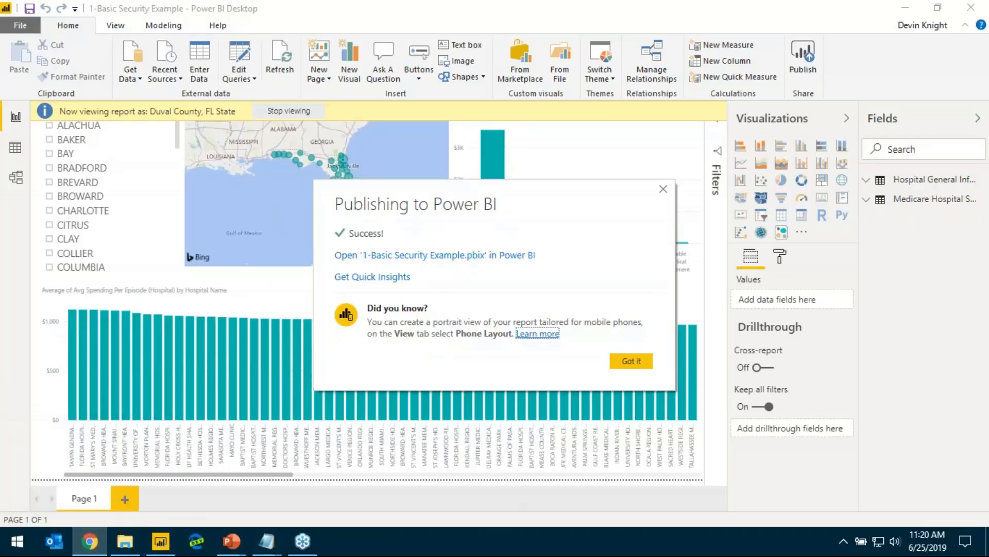
left_click(89, 541)
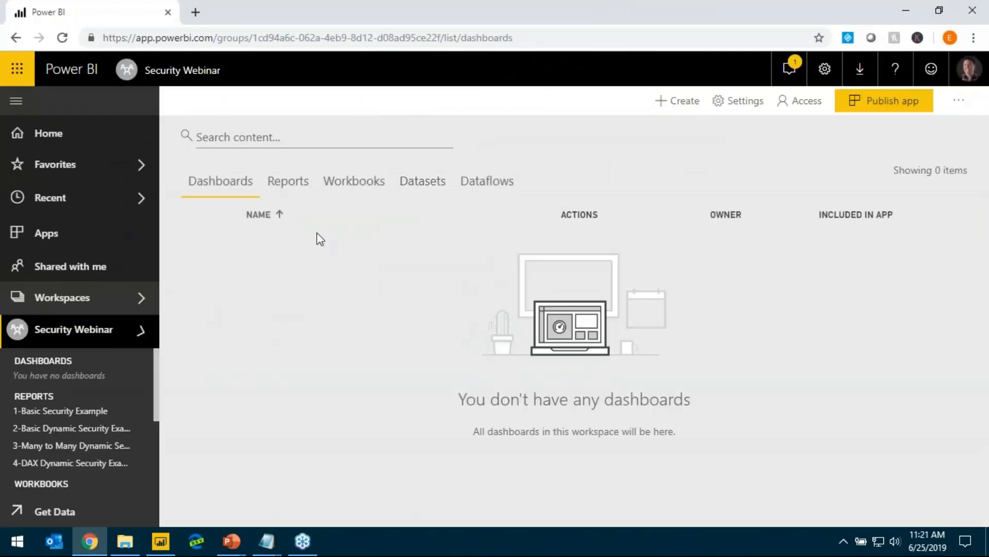
left_click(420, 180)
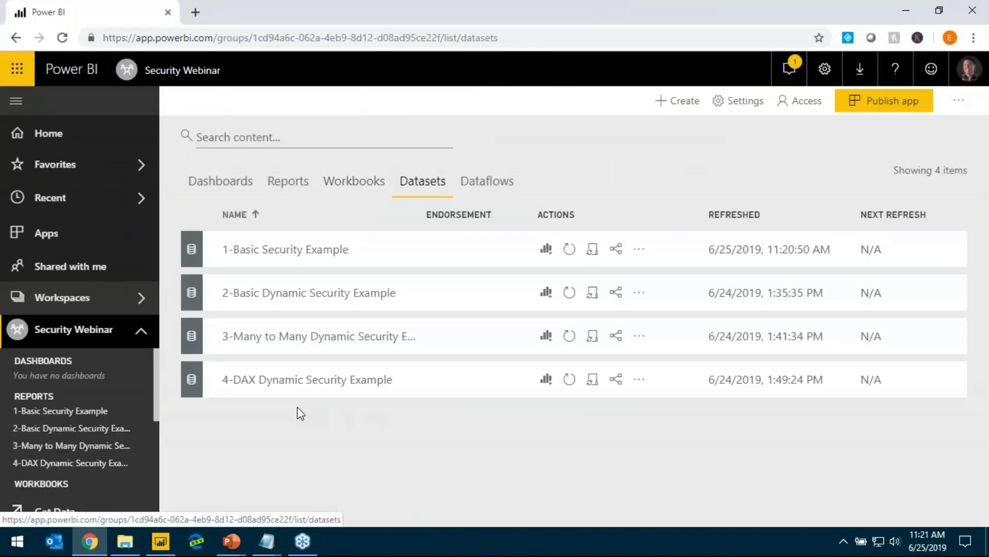
left_click(647, 292)
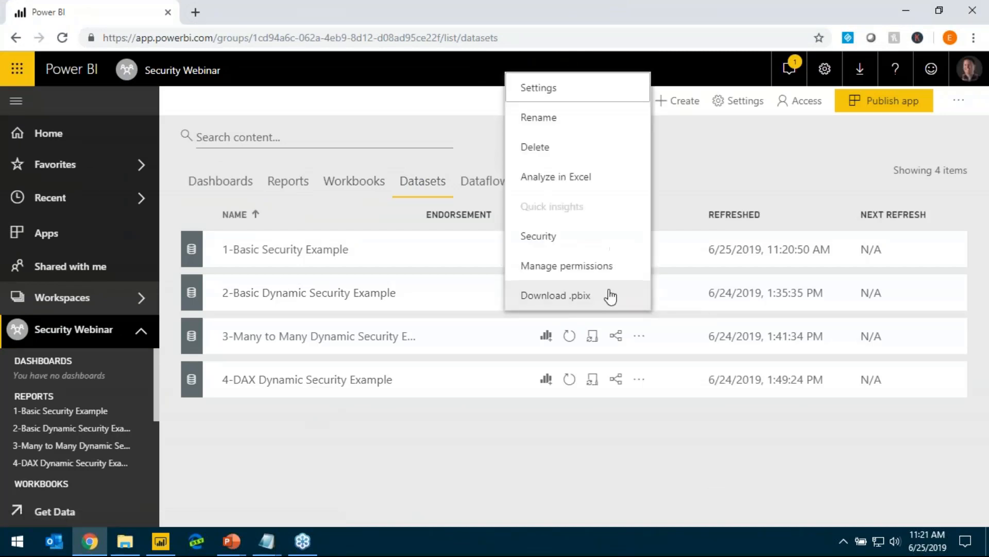
left_click(614, 212)
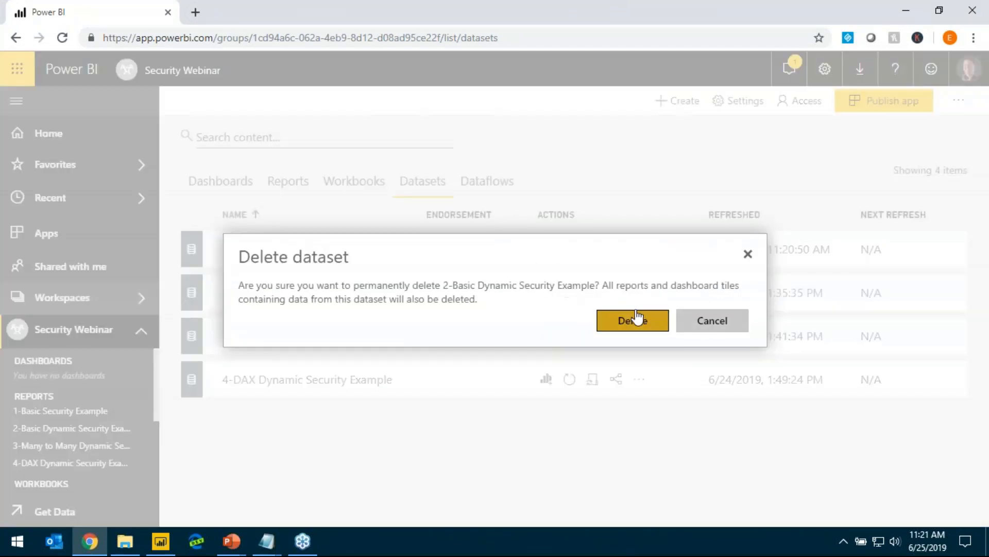
left_click(634, 321)
Open the row-level security settings of the 3-Many to Many Dynamic Security dataset
left_click(639, 292)
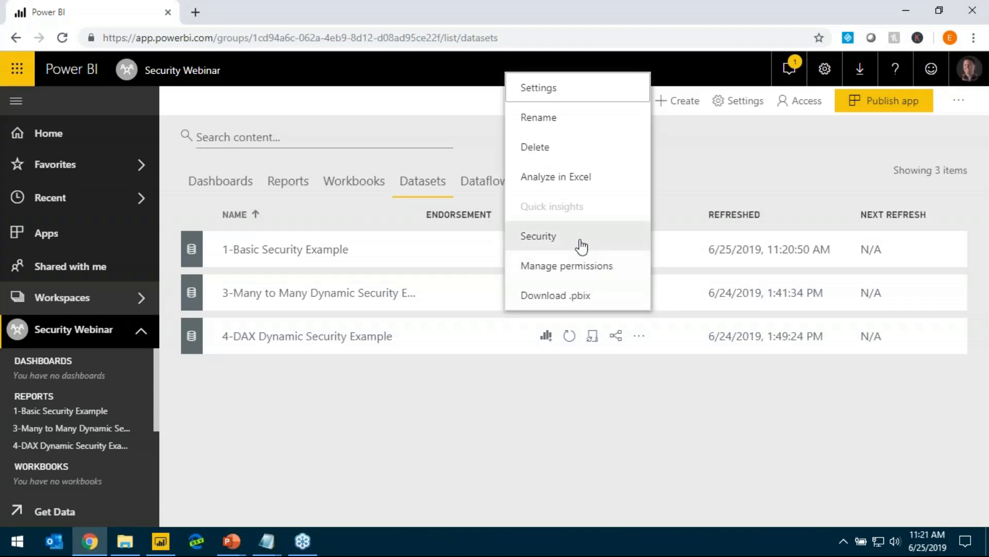
left_click(579, 239)
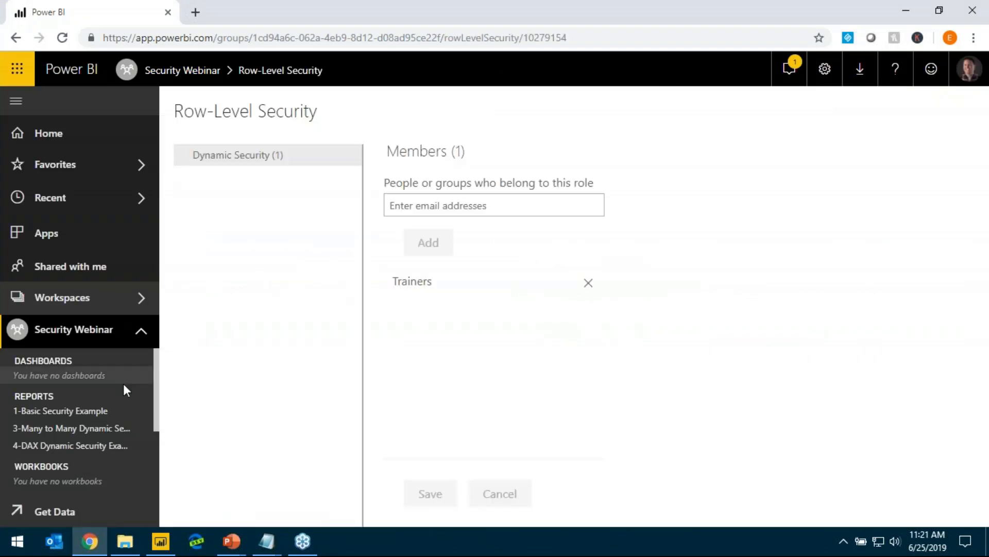
Open the 1-Basic Security Example report in the Security Webinar workspace
left_click(123, 410)
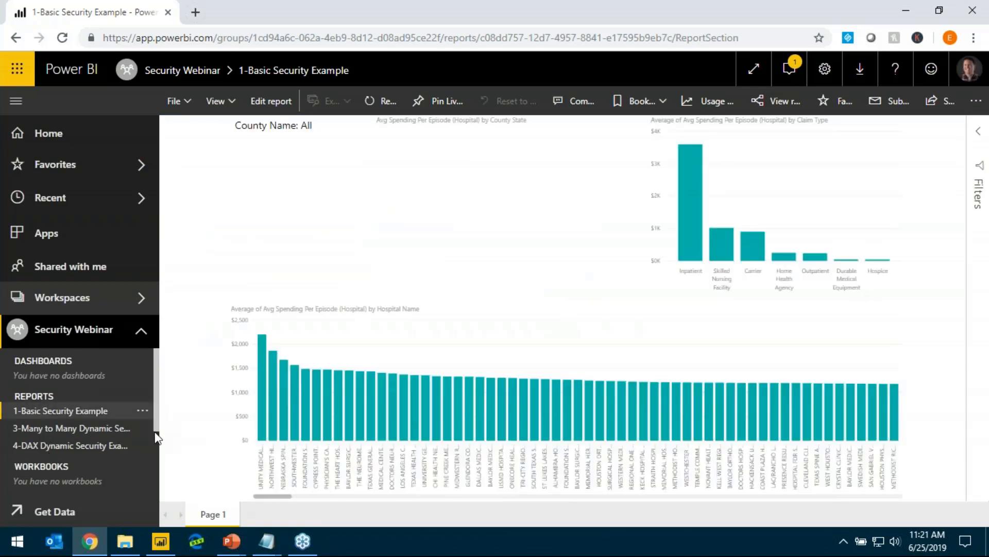
scroll(148, 438, "down", 2)
scroll(45, 399, "up", 2)
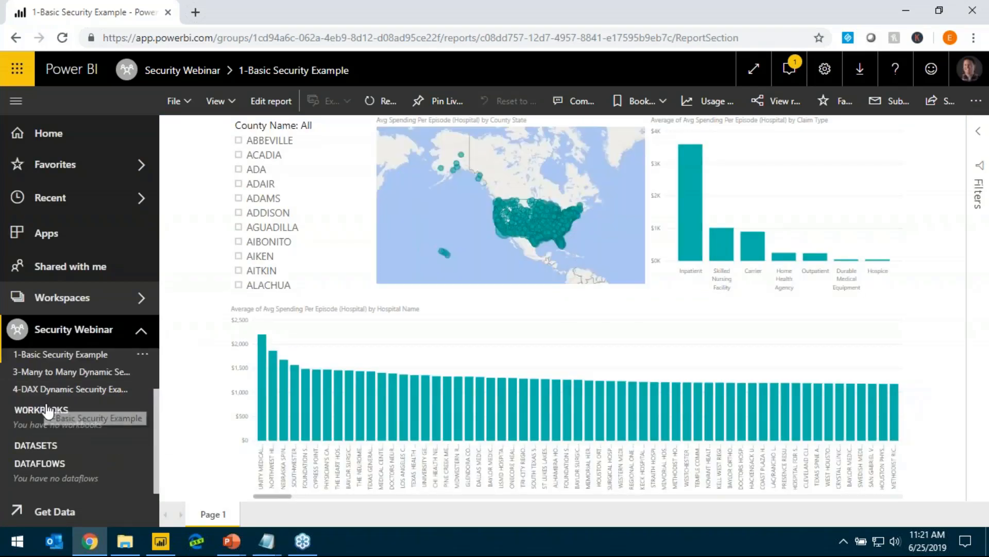
left_click(29, 354)
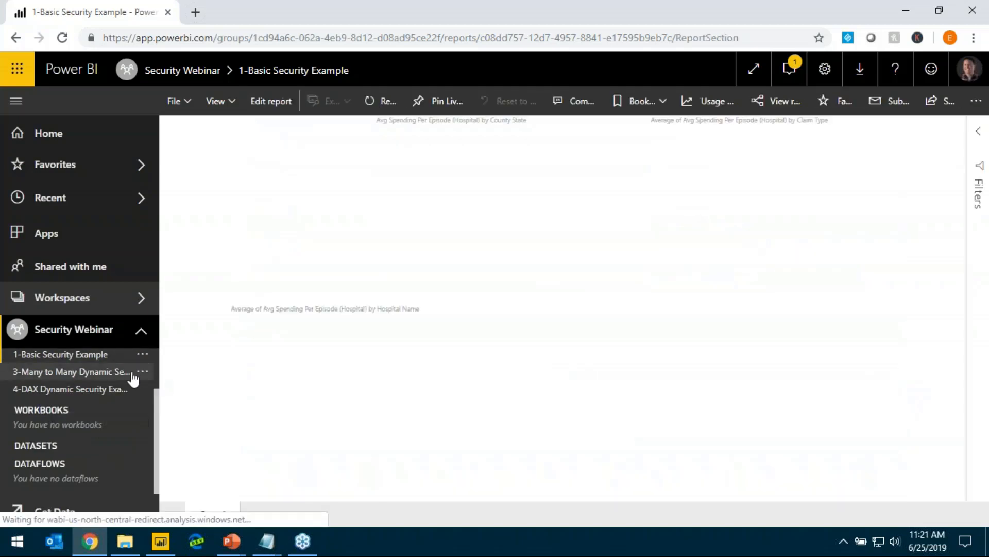
Open the row-level security settings of the 1-Basic Security Example dataset in the Security Webinar workspace
left_click(85, 338)
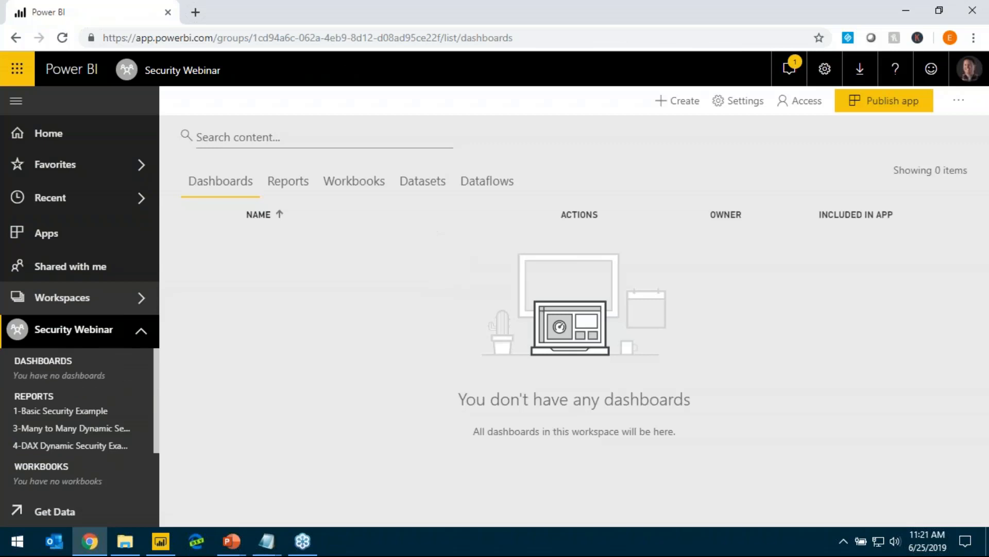
left_click(426, 186)
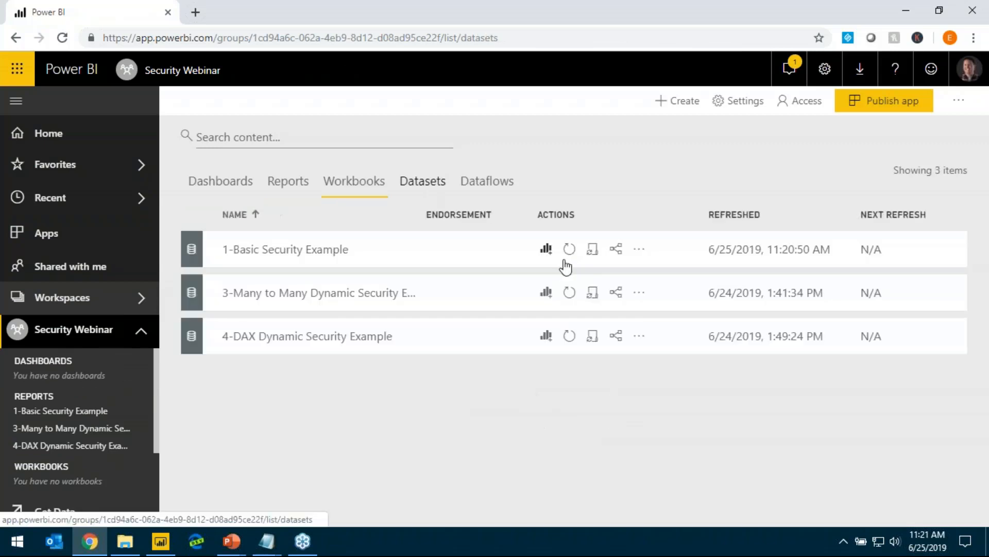
left_click(639, 249)
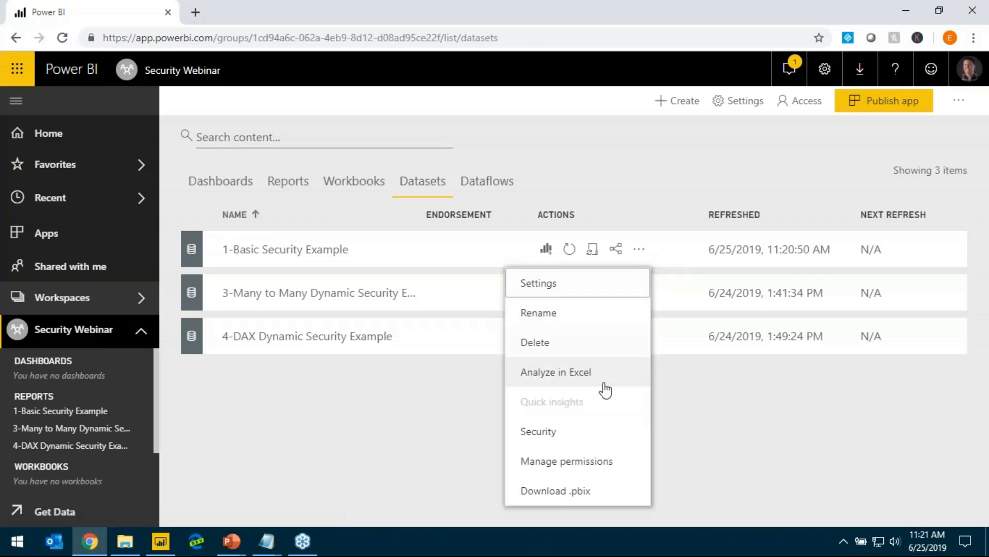
left_click(545, 435)
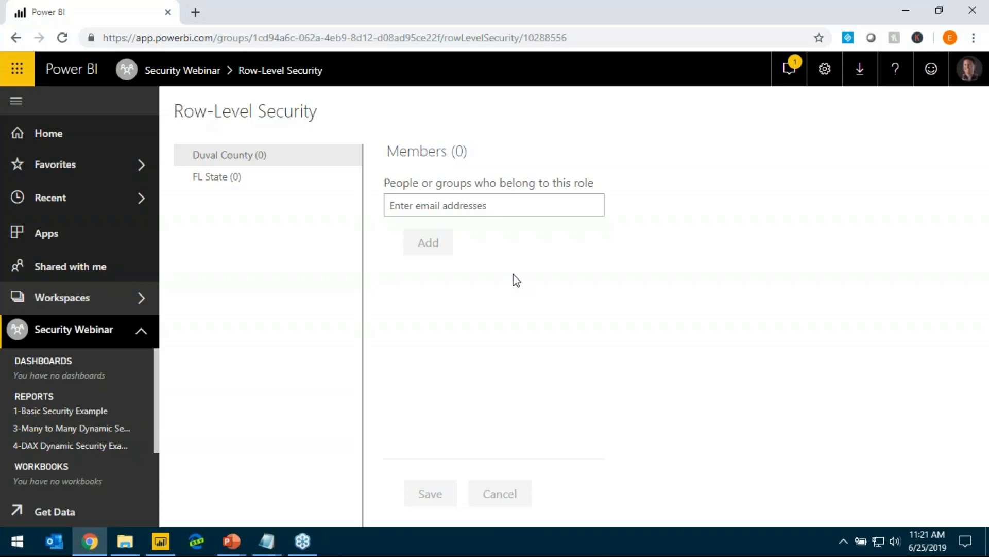
Add the Trainers group as a member of the Duval County role and save the assignment
type("Traine")
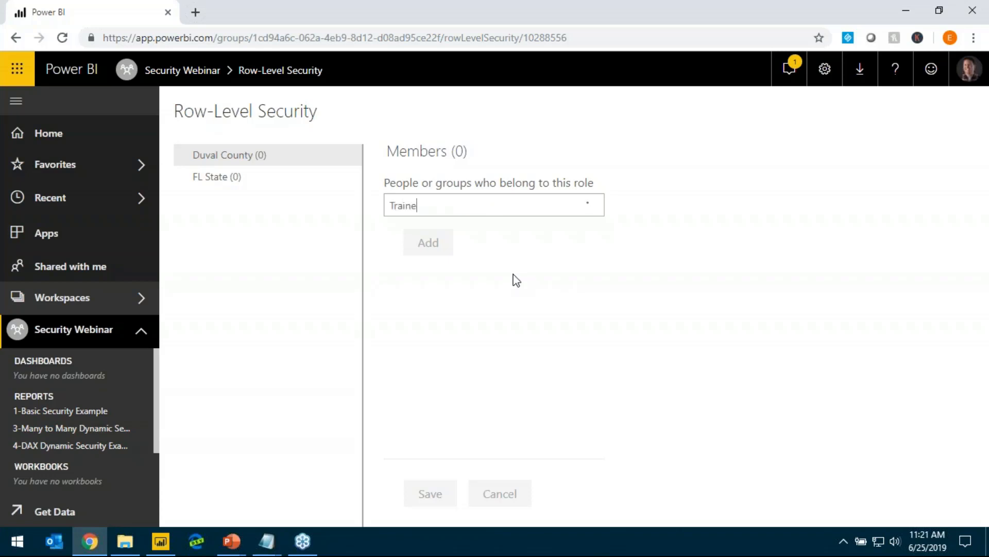
type("rs")
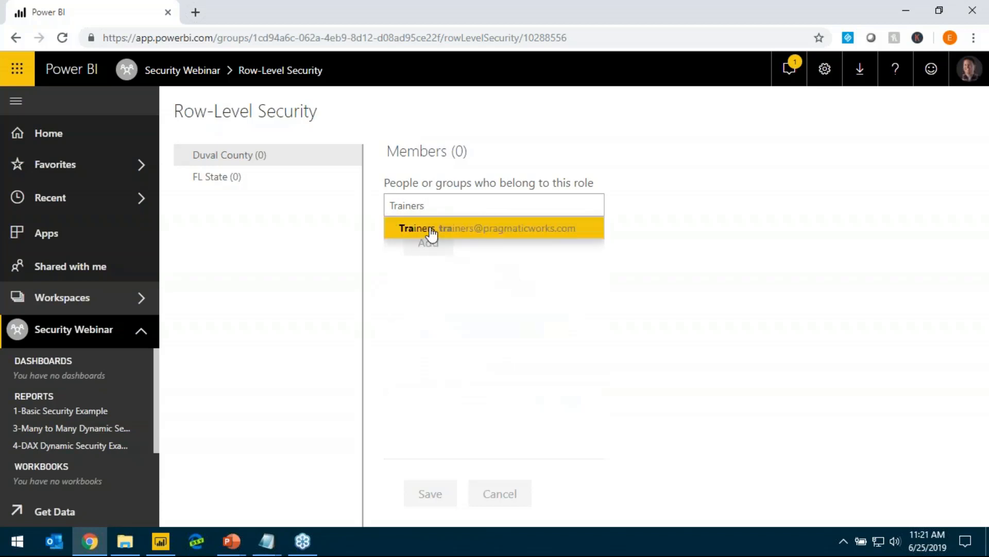
left_click(431, 232)
left_click(428, 244)
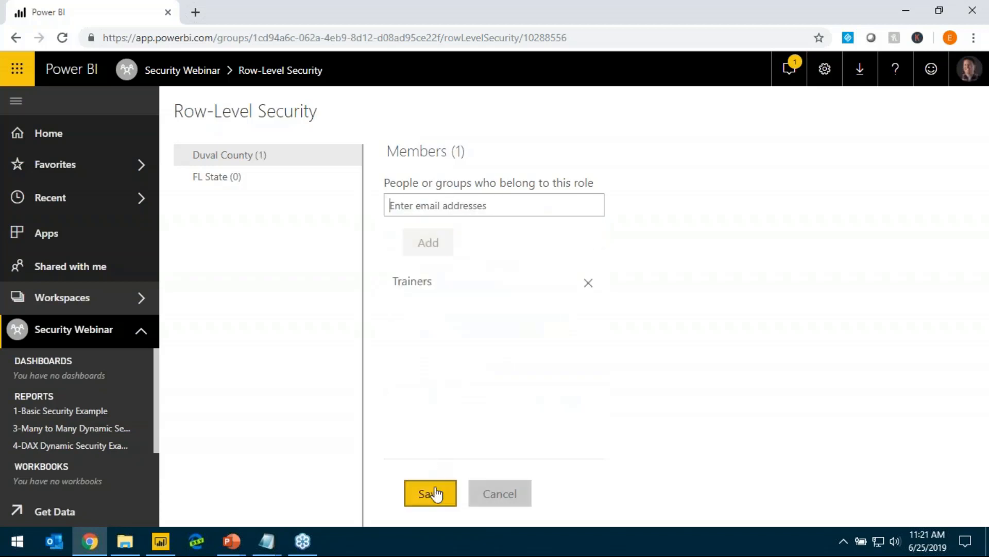
left_click(435, 493)
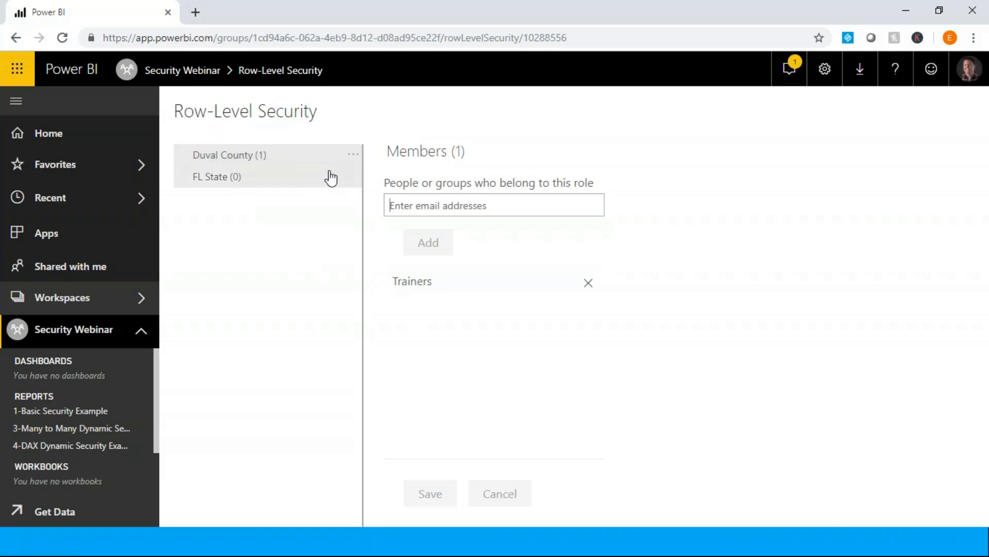
Test the report as the Duval County role and as an individual person with no role selected, and return to the row-level security settings
left_click(353, 157)
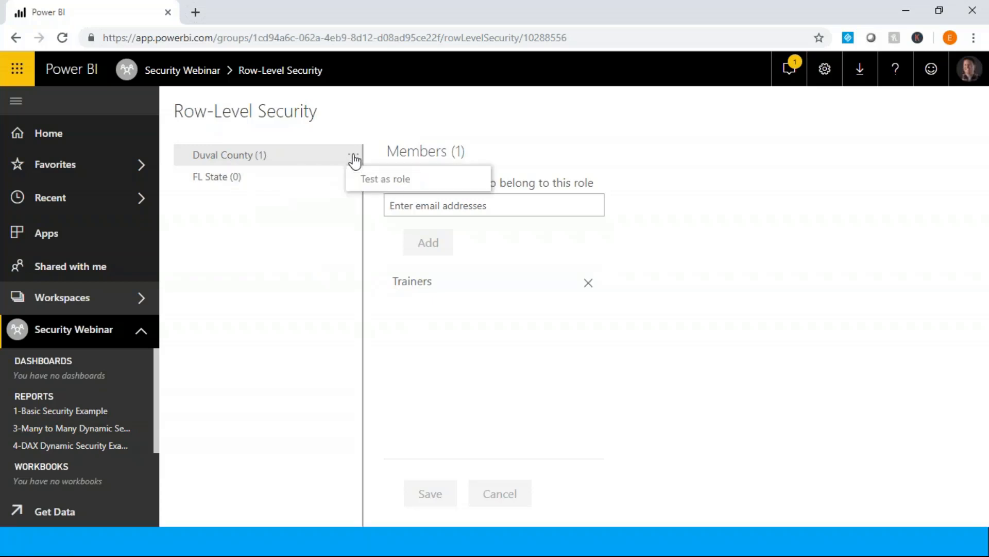
left_click(382, 179)
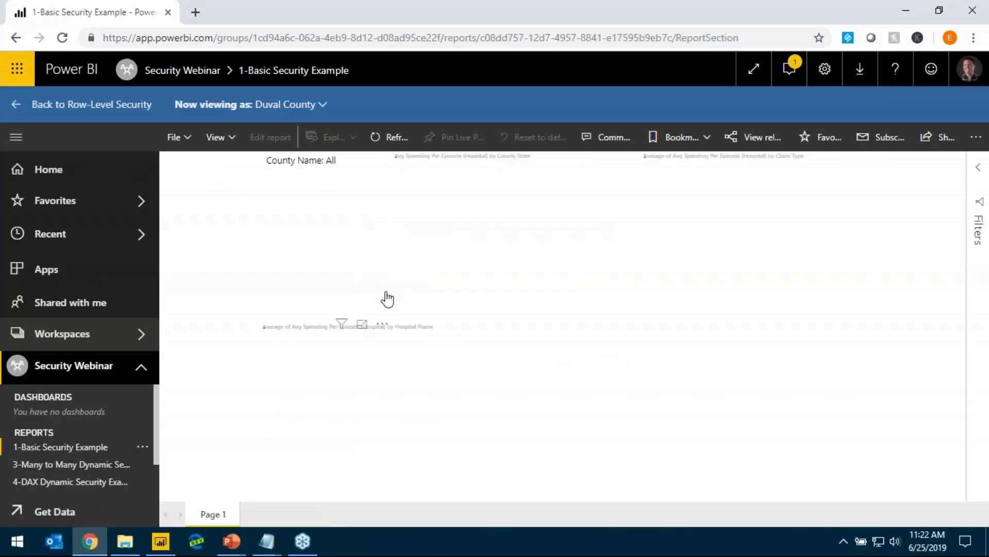
left_click(300, 108)
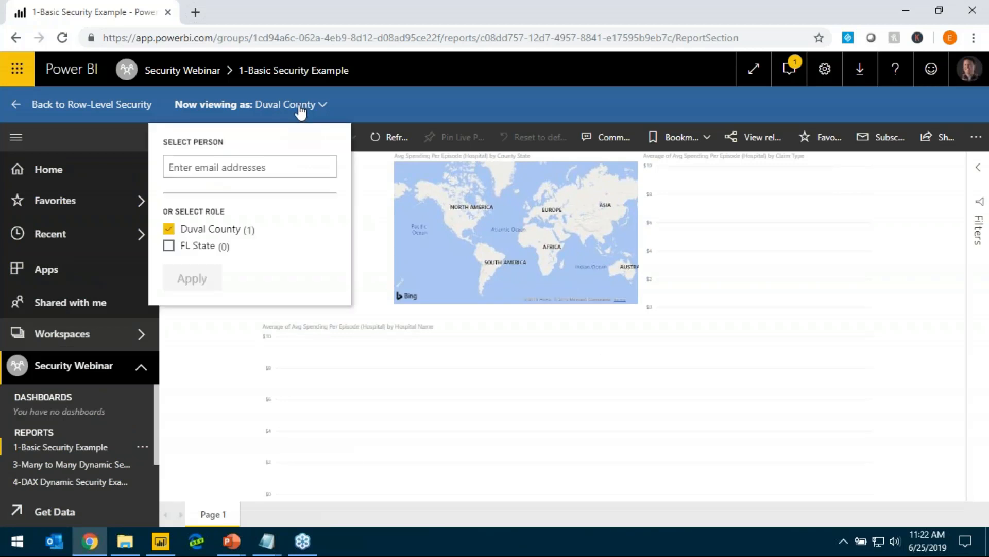
left_click(176, 231)
type("man")
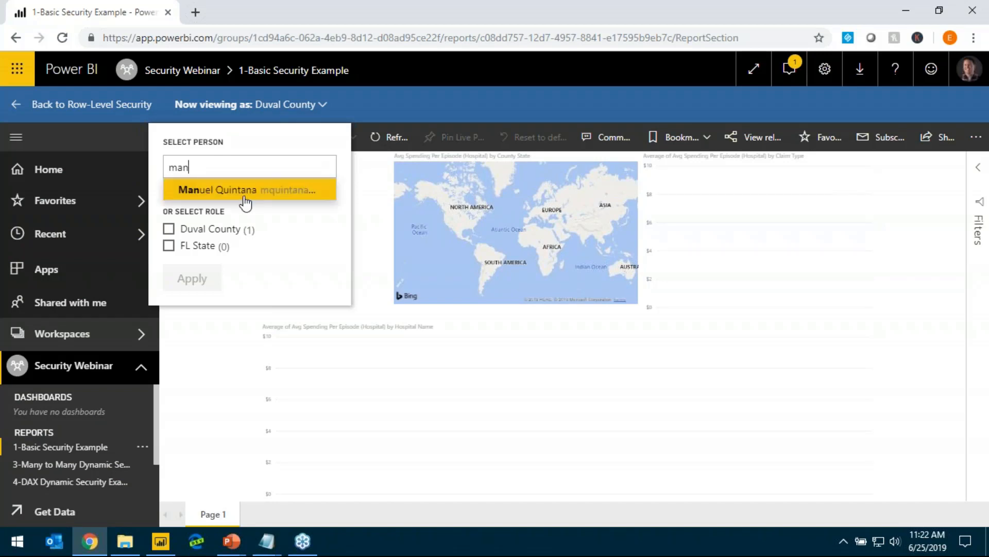
left_click(248, 194)
left_click(177, 281)
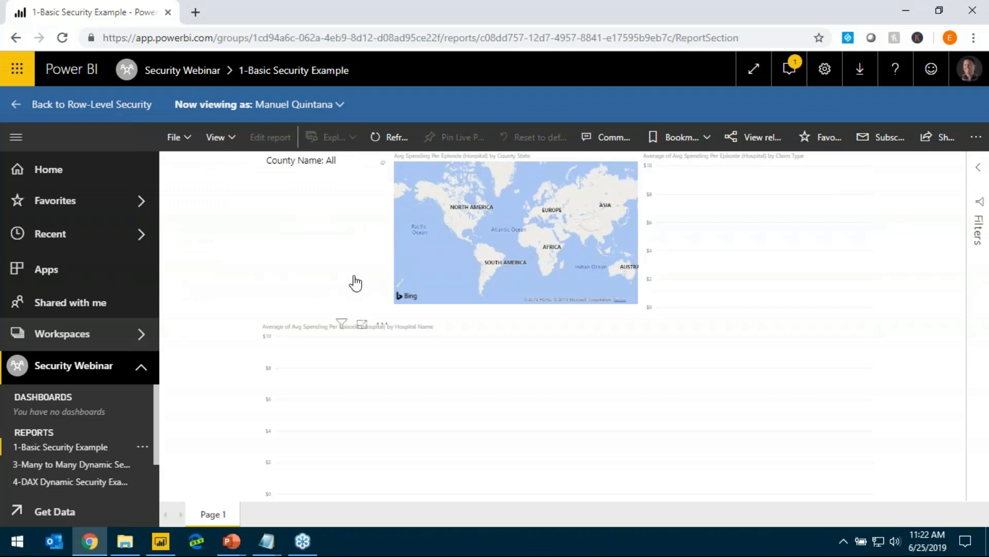
left_click(17, 105)
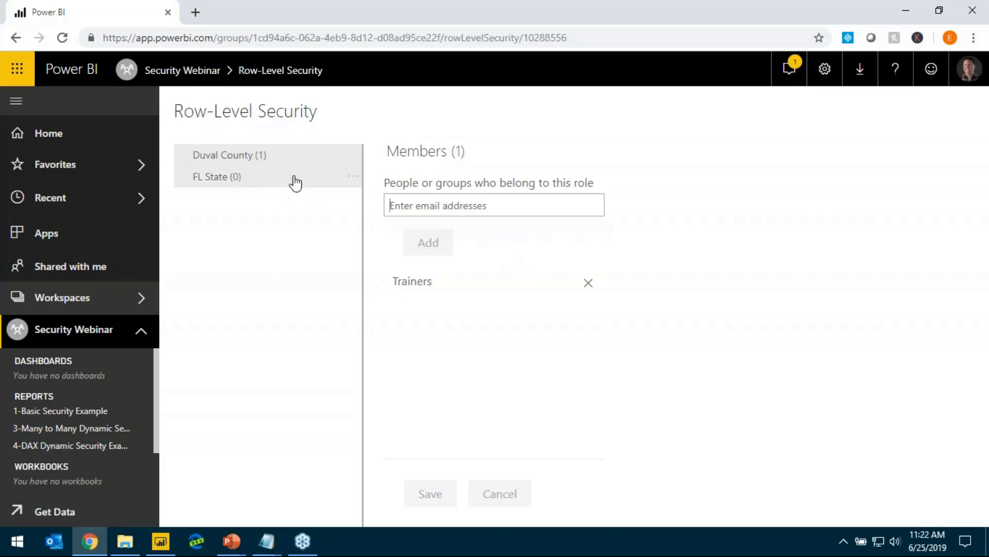
Delete the 3-Many to Many Dynamic Security Example dataset from the Security Webinar workspace
scroll(71, 464, "down", 2)
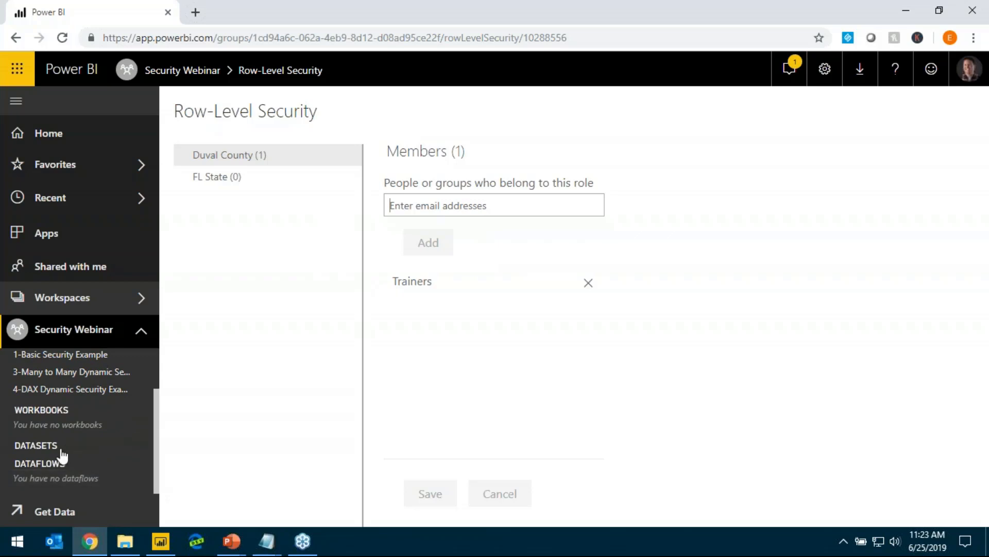
left_click(68, 340)
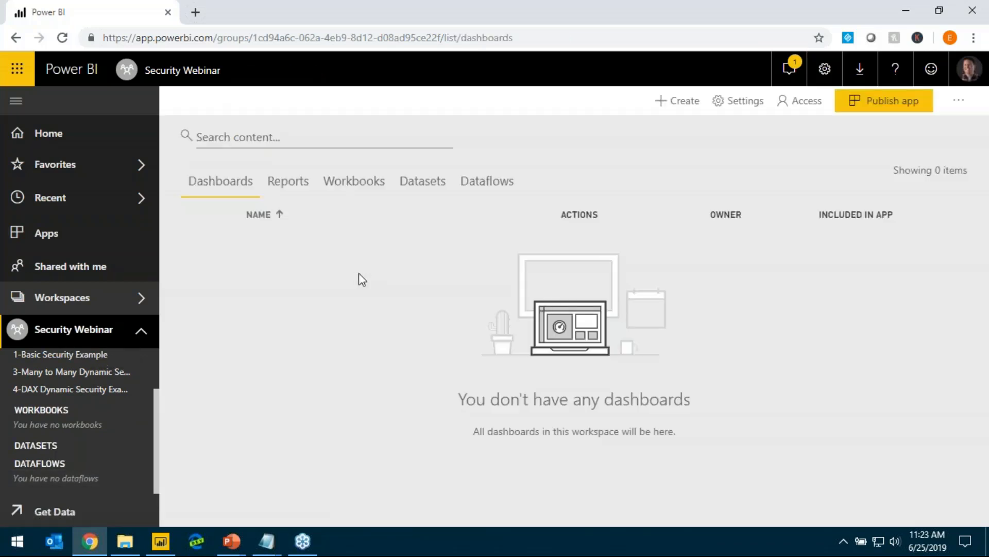
left_click(363, 185)
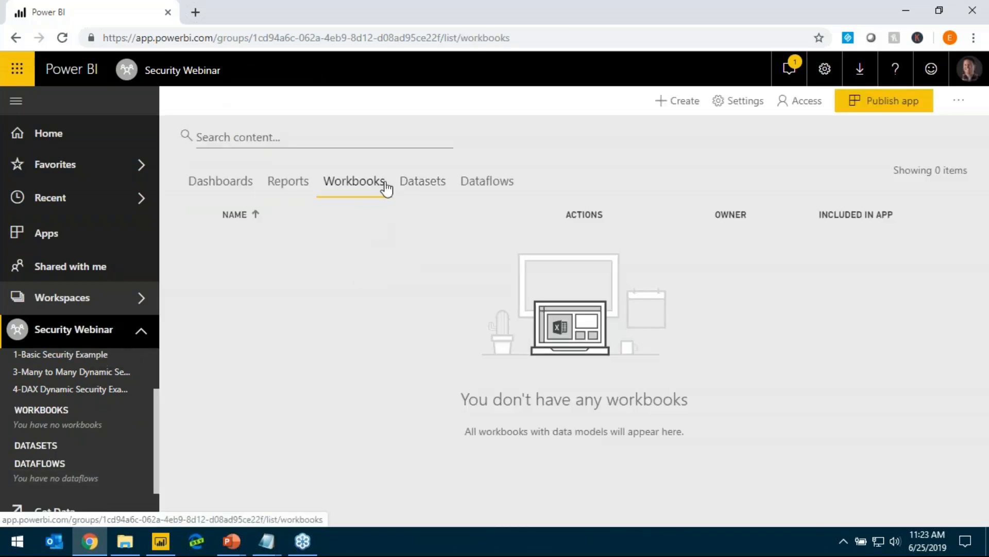
left_click(420, 190)
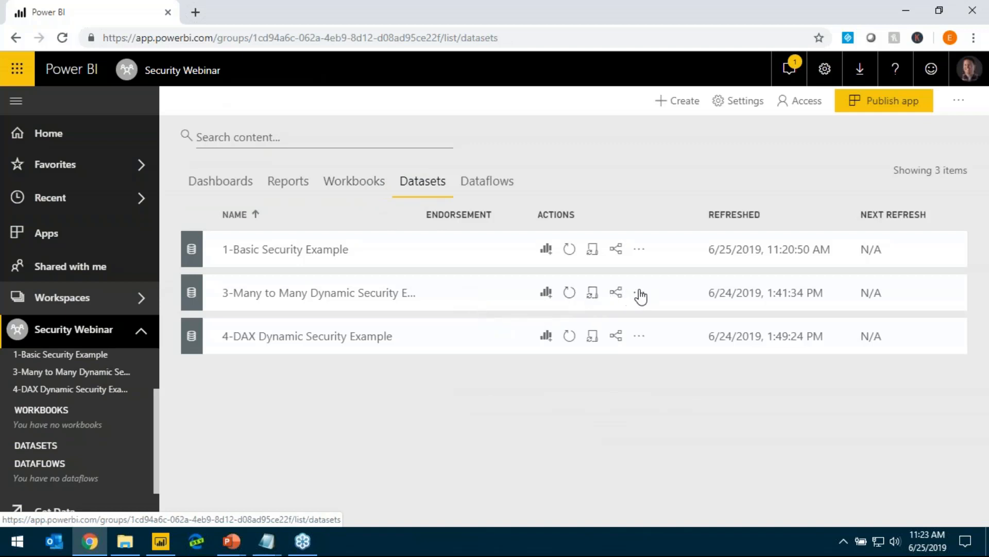
left_click(639, 292)
left_click(565, 149)
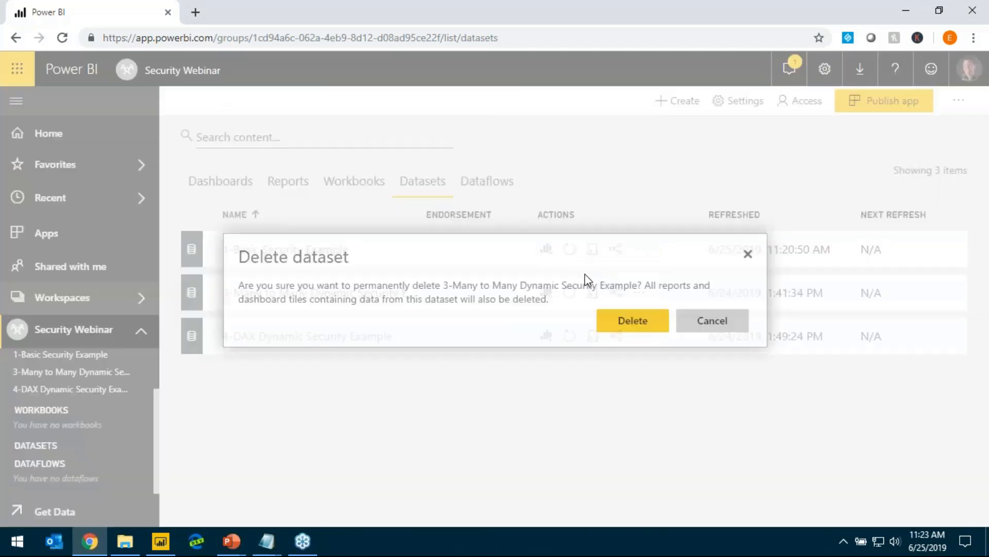
left_click(645, 326)
Delete the 4-DAX Dynamic Security Example dataset from the same workspace
left_click(639, 292)
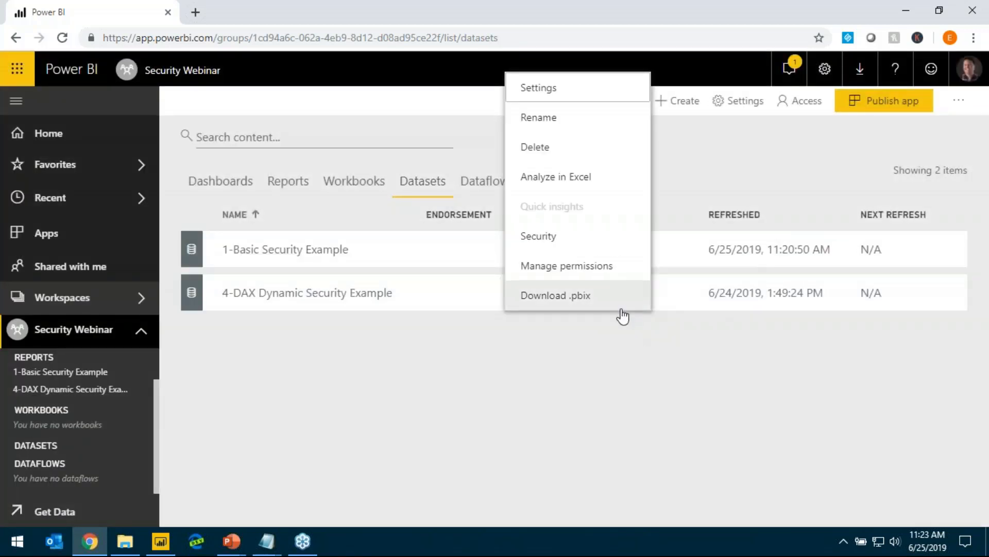
left_click(553, 148)
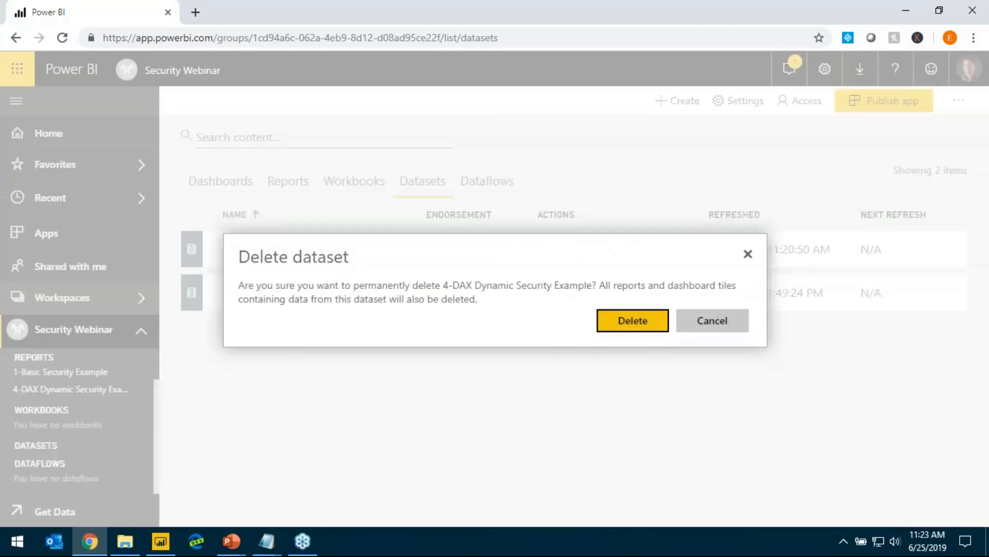
left_click(634, 322)
Switch to the running PowerPoint slide show and advance to the slide on the problem with basic row-level security
left_click(230, 543)
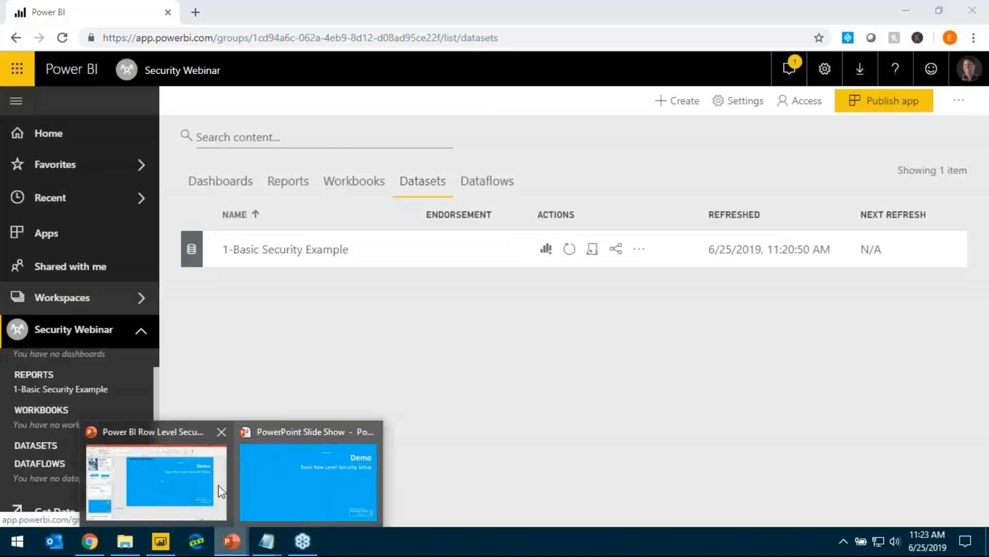
left_click(346, 490)
left_click(545, 360)
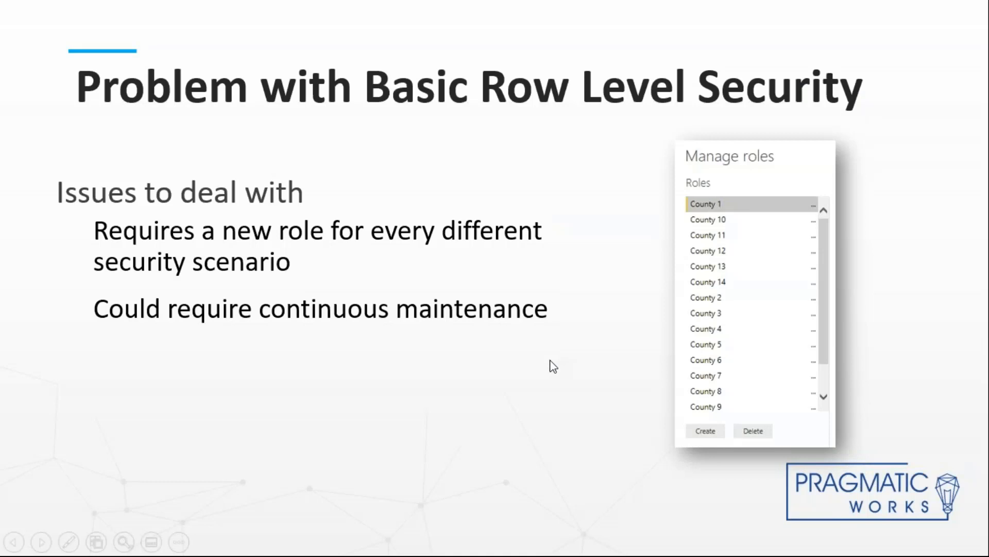
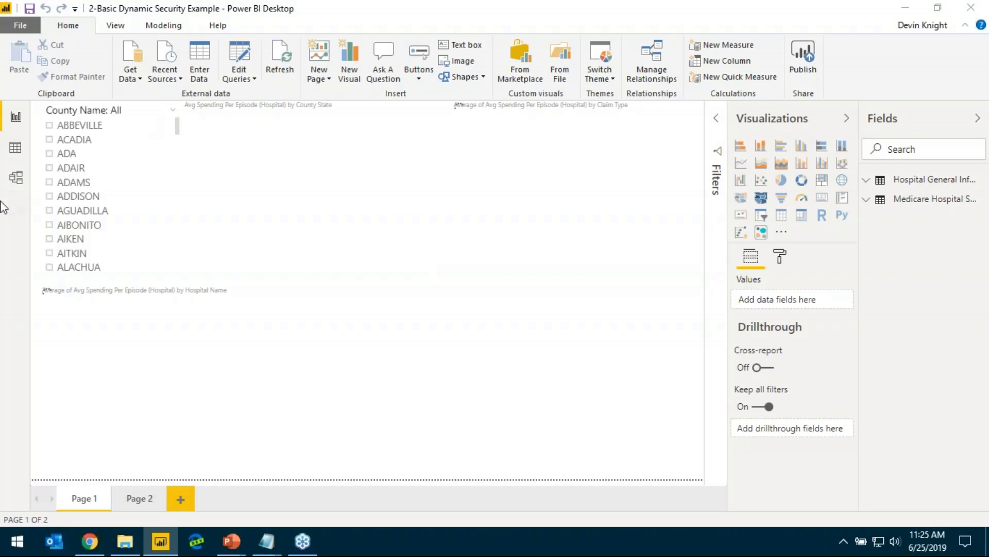
Examine the Hospital General Information table's data, especially the Doctor Name, Doctor Email and County State columns across different rows
left_click(16, 148)
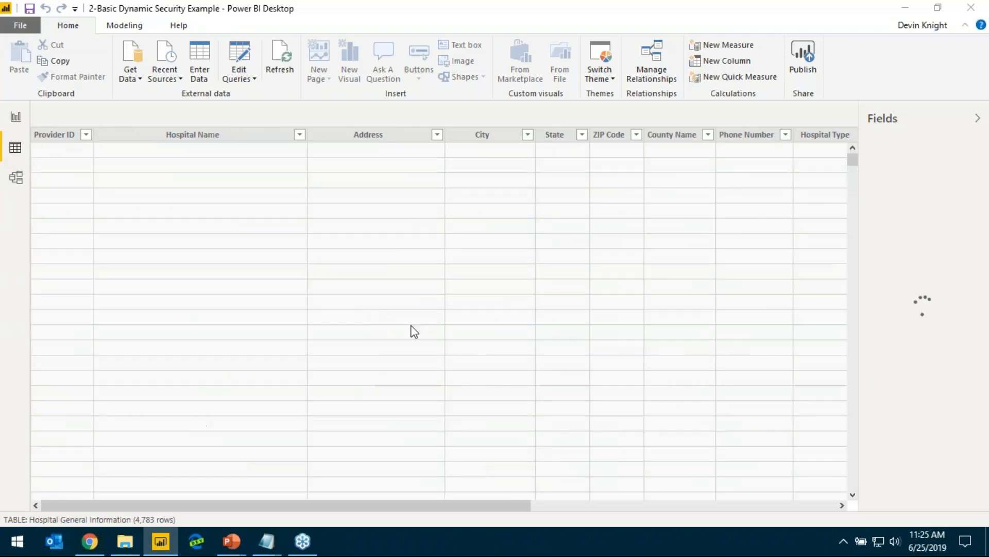
left_click(612, 507)
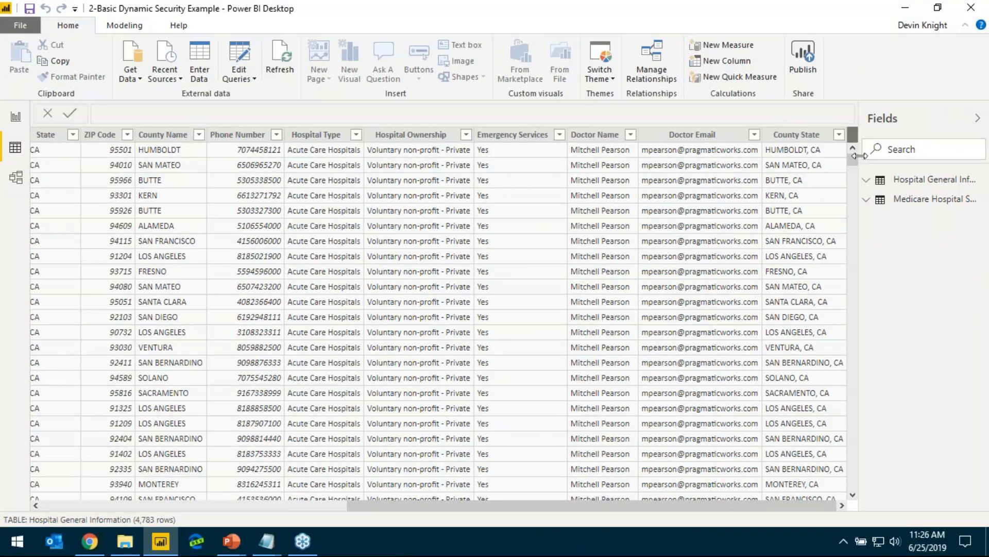
left_click_drag(853, 173, 853, 205)
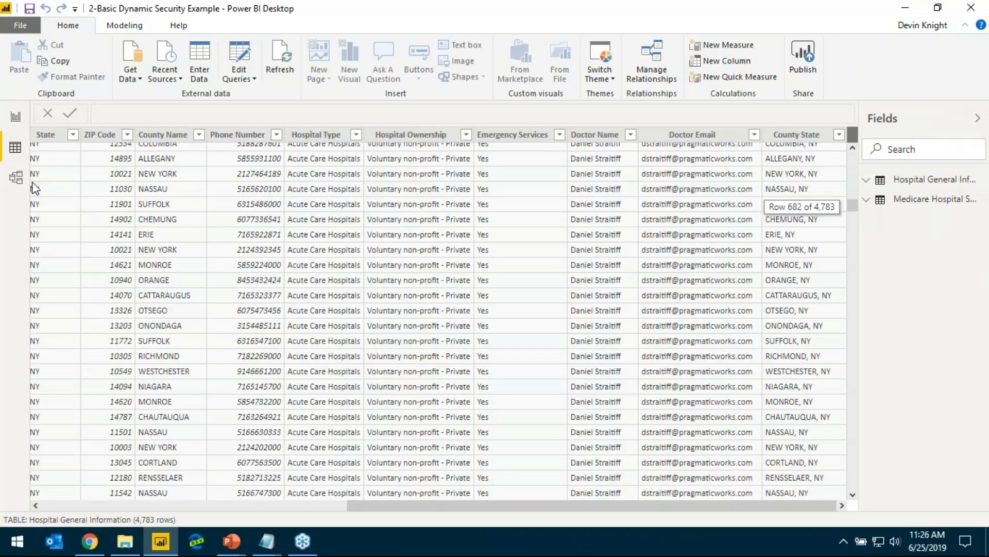
Examine the model's relationship between the Medicare Hospital Spending by Claim and Hospital General Information tables, including all fields of the latter
left_click(23, 180)
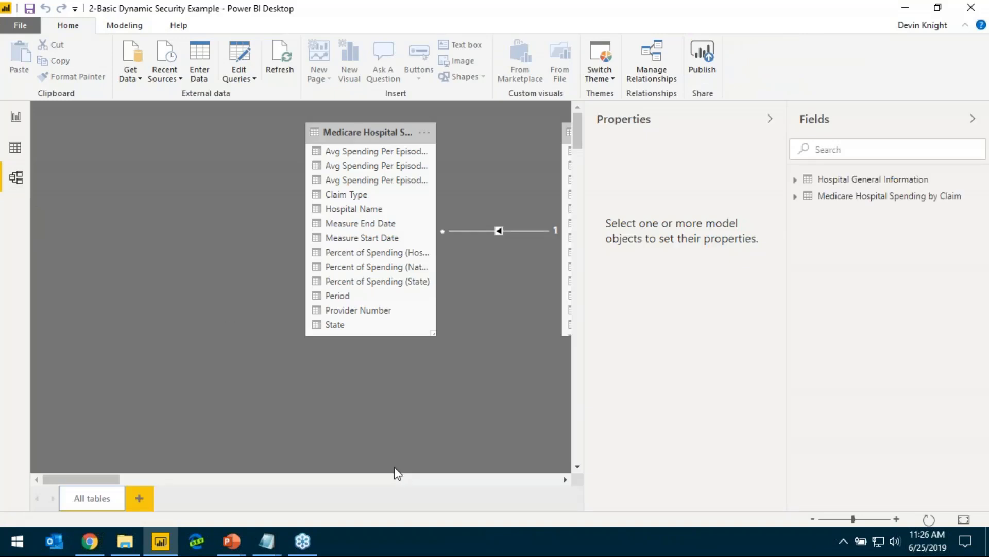
left_click_drag(86, 479, 117, 505)
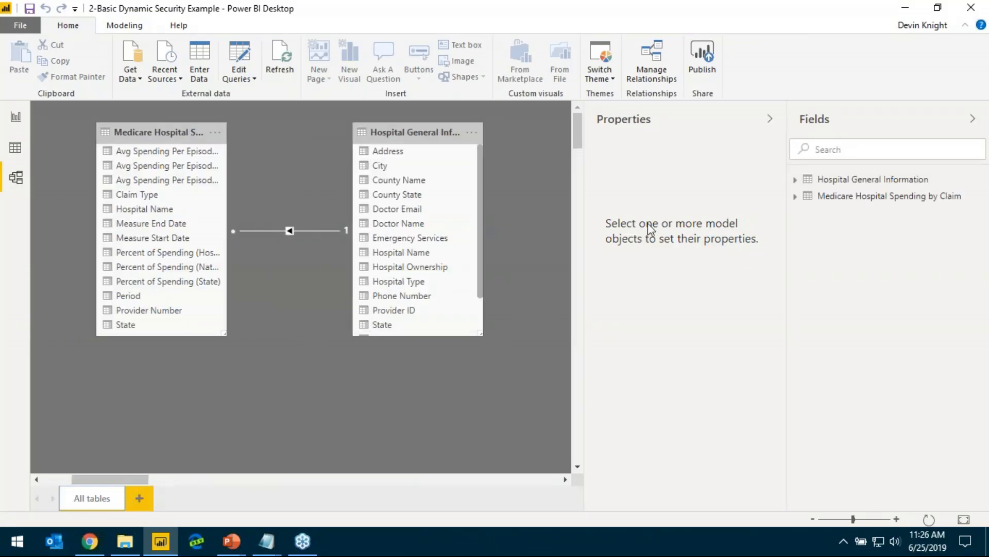
left_click(770, 119)
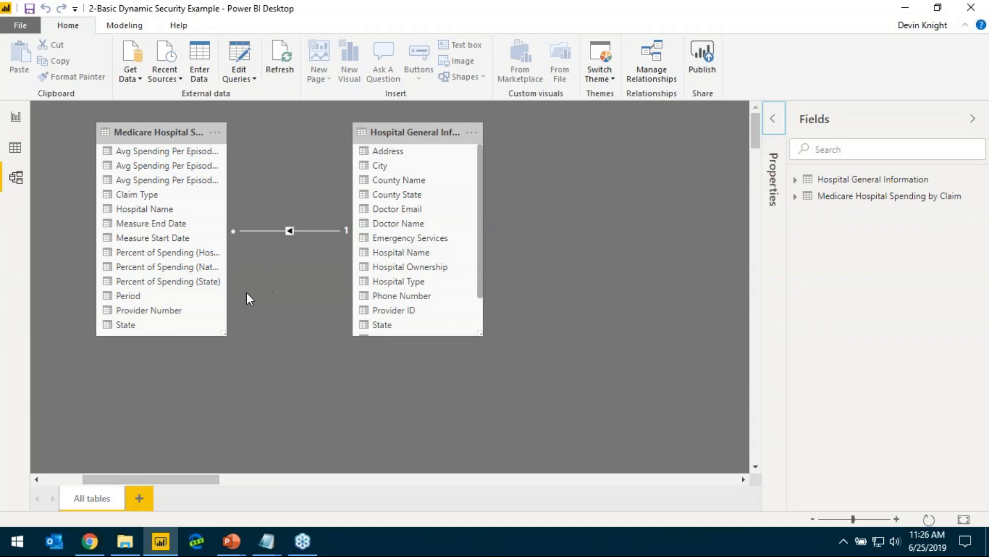
left_click_drag(481, 277, 484, 338)
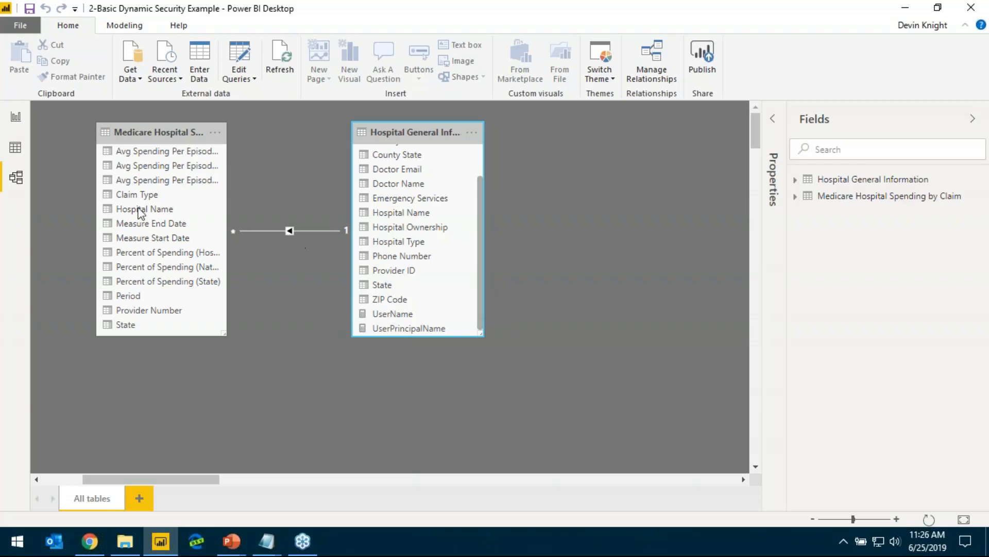
Return to the report and create a security role named Dynamic Security
left_click(15, 117)
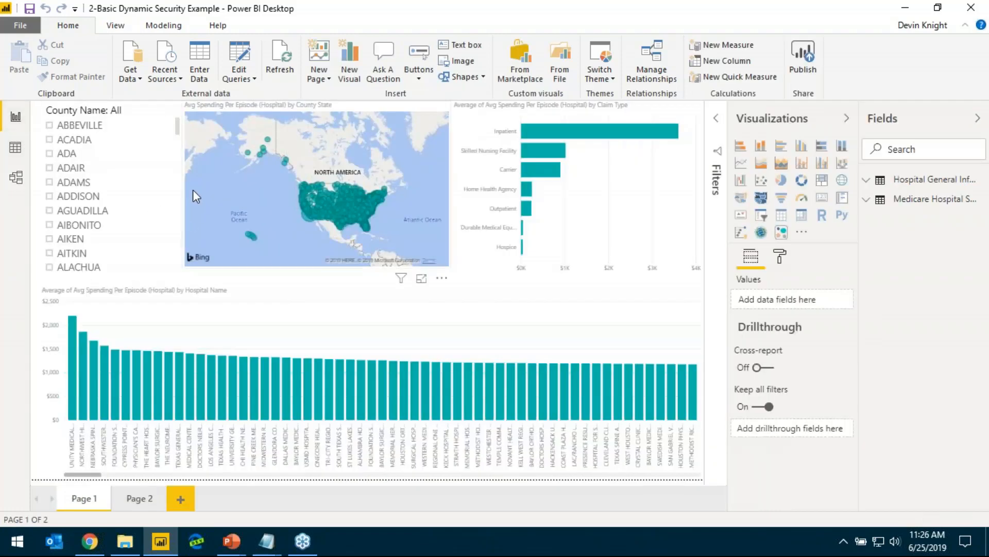
left_click(162, 26)
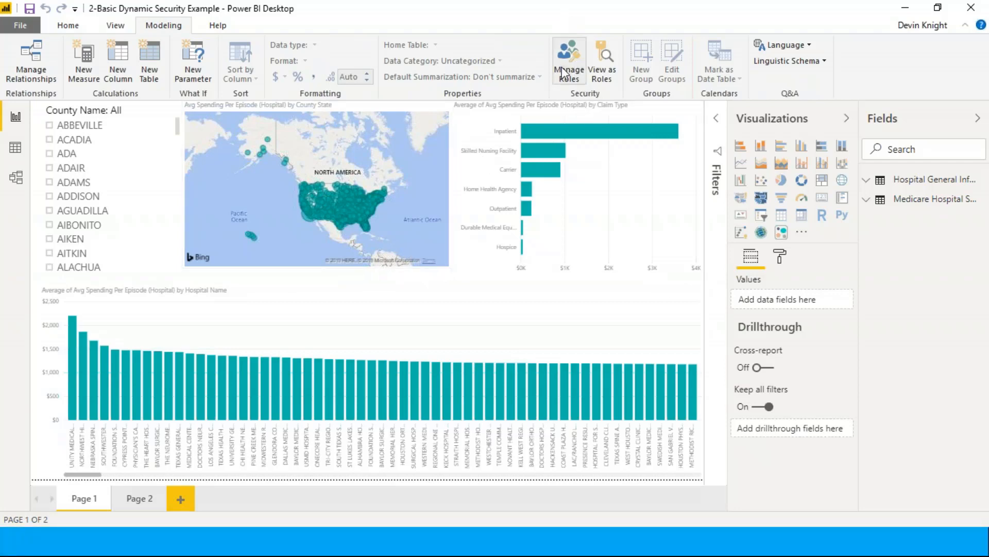
left_click(577, 75)
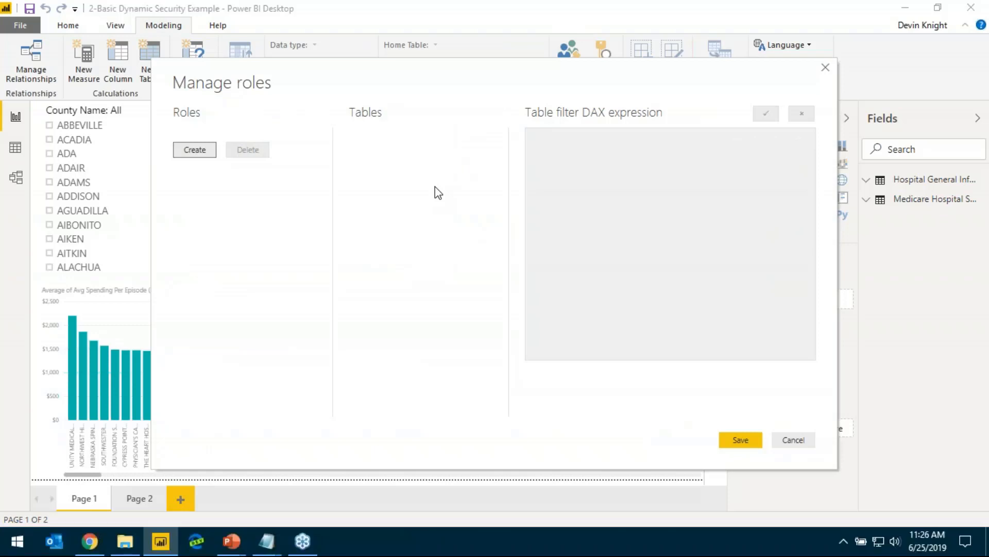
left_click(211, 154)
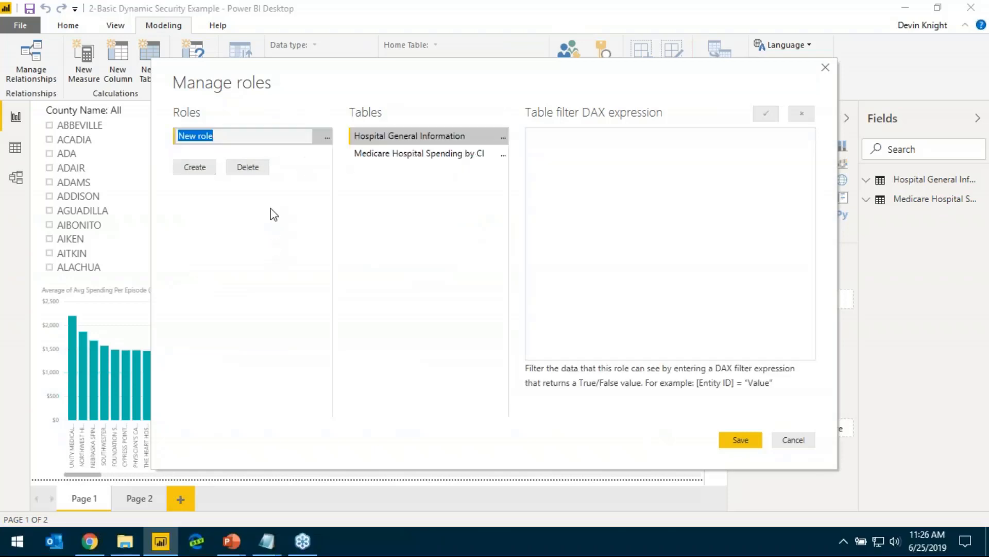
type("Dynamic Security")
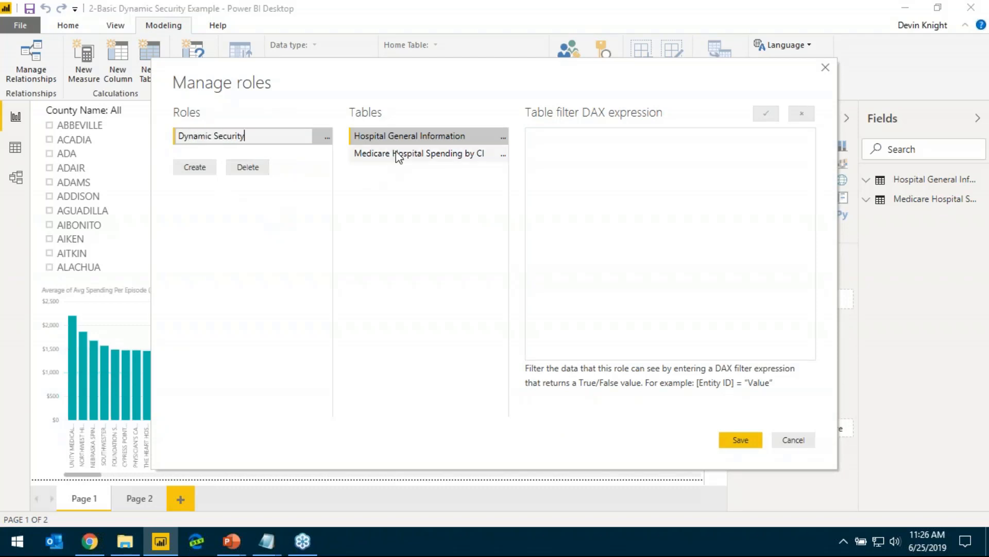
Add a filter on the Doctor Email column of the Hospital General Information table to the Dynamic Security role
left_click(416, 139)
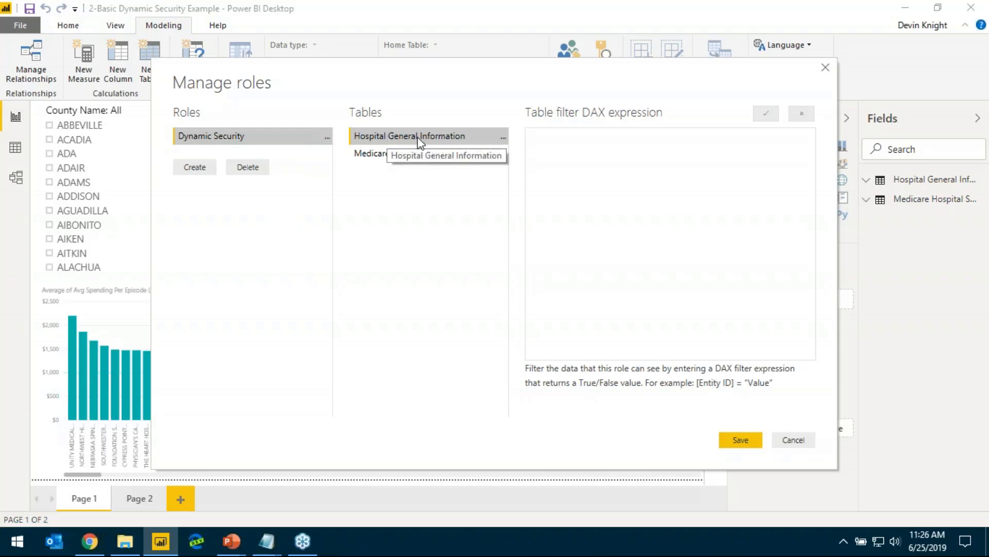
left_click(503, 139)
mouse_move(541, 148)
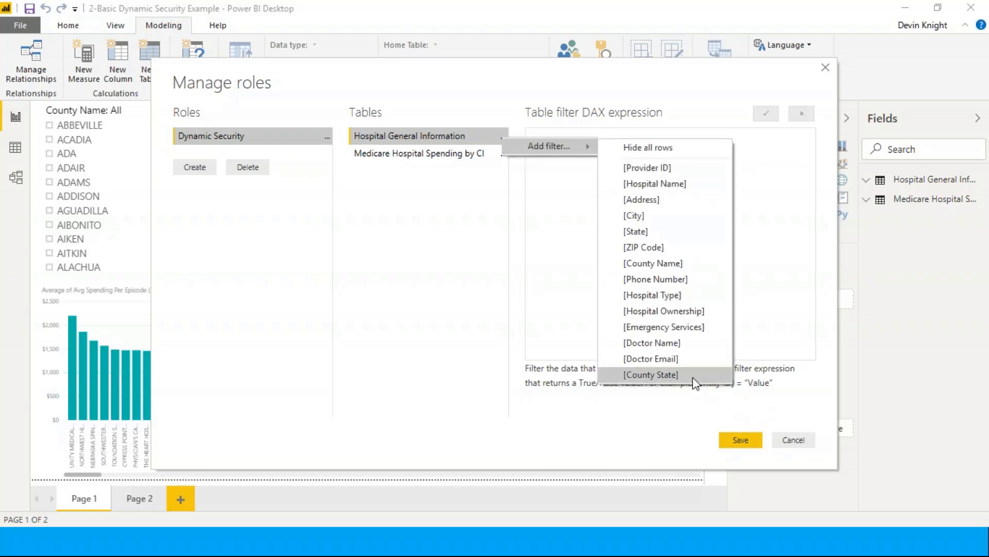
left_click(681, 359)
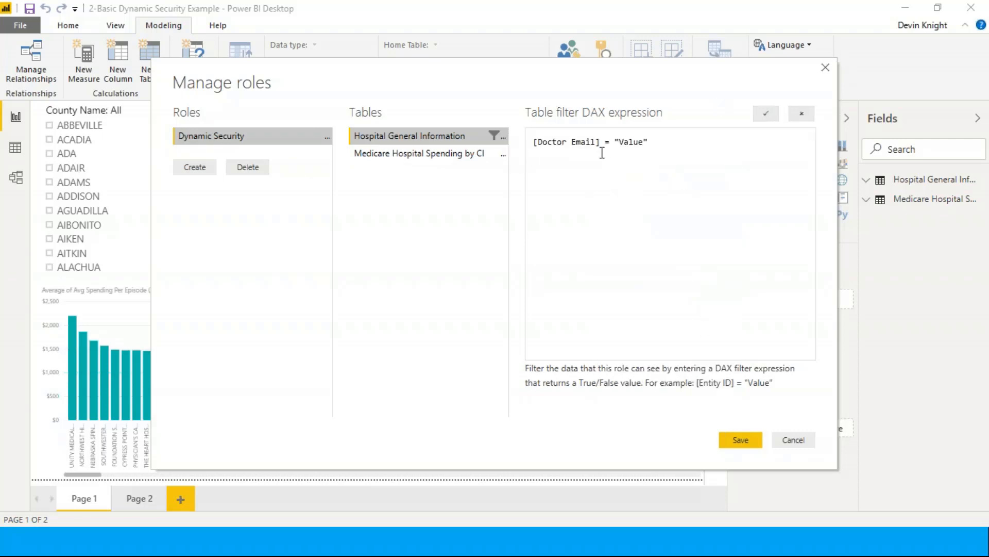
Replace the placeholder value so the filter reads [Doctor Email] = USERPRINCIPALNAME(), and save the role
double_click(635, 142)
left_click(651, 143)
left_click_drag(648, 143, 620, 153)
key("BackSpace")
key("BackSpace")
key("Caps_Lock")
type("USER")
key("BackSpace")
key("BackSpace")
key("BackSpace")
key("BackSpace")
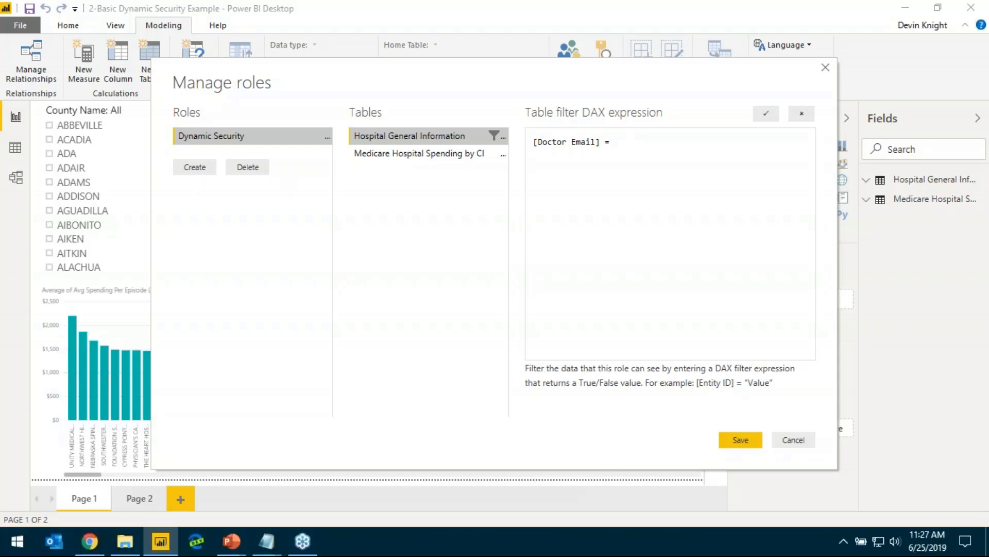
key("alt+Tab")
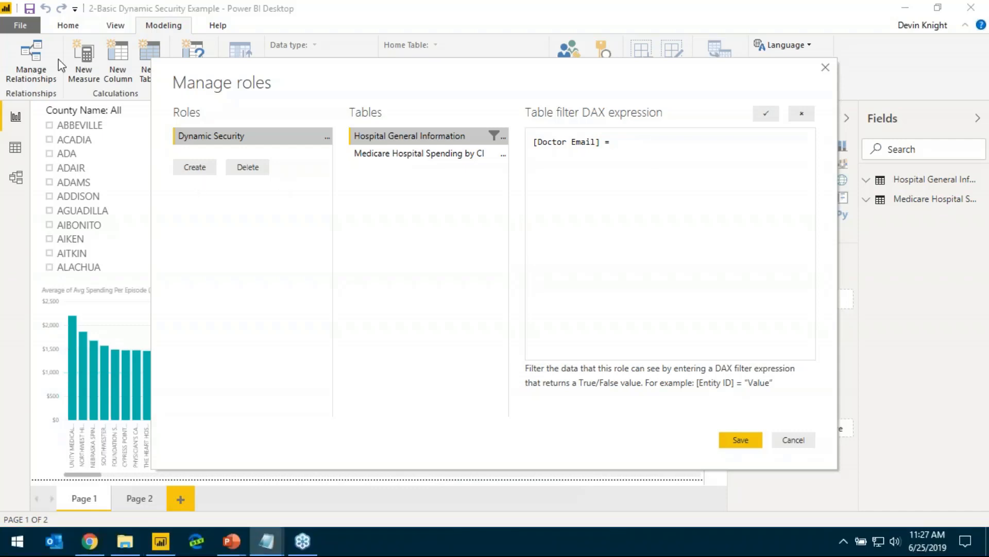
left_click(647, 147)
type("USERPRINCIPALNAME")
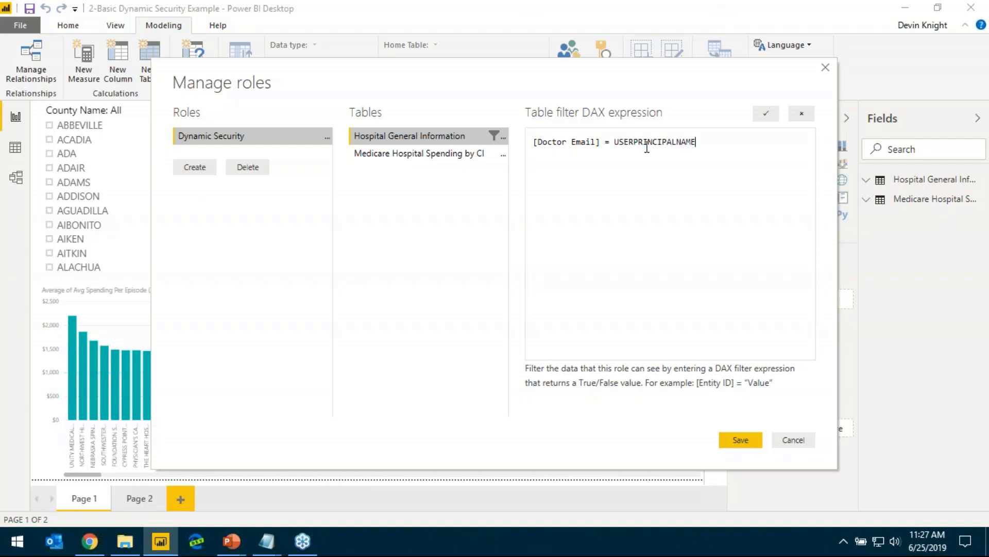
type("()")
left_click(734, 441)
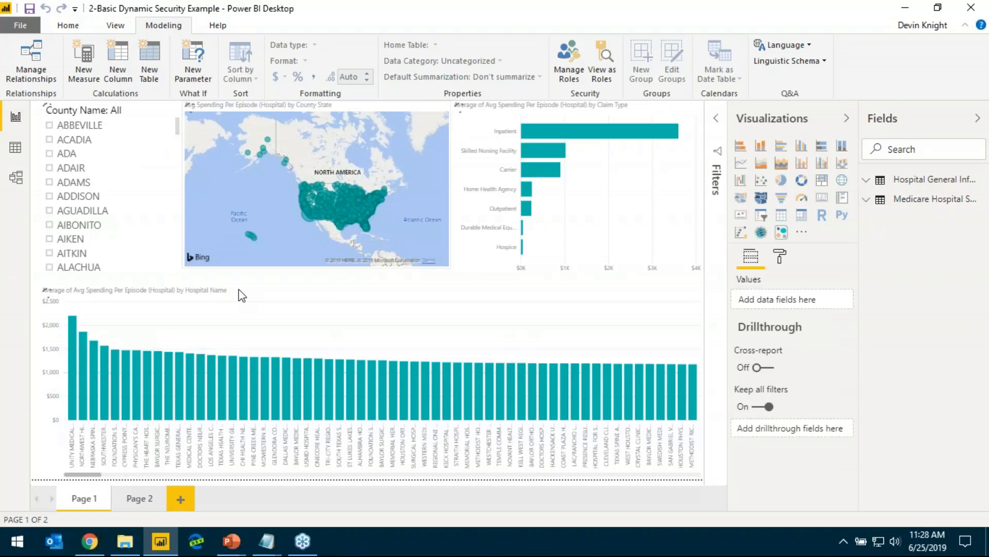
View the UserName and UserPrincipalName cards on report Page 2 and check the two measures in the model
left_click(149, 500)
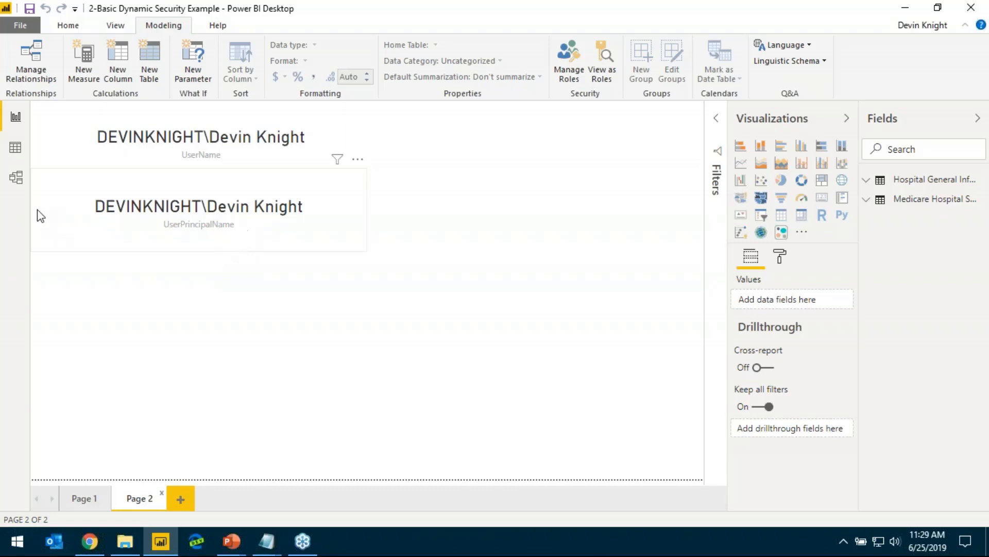
left_click(10, 183)
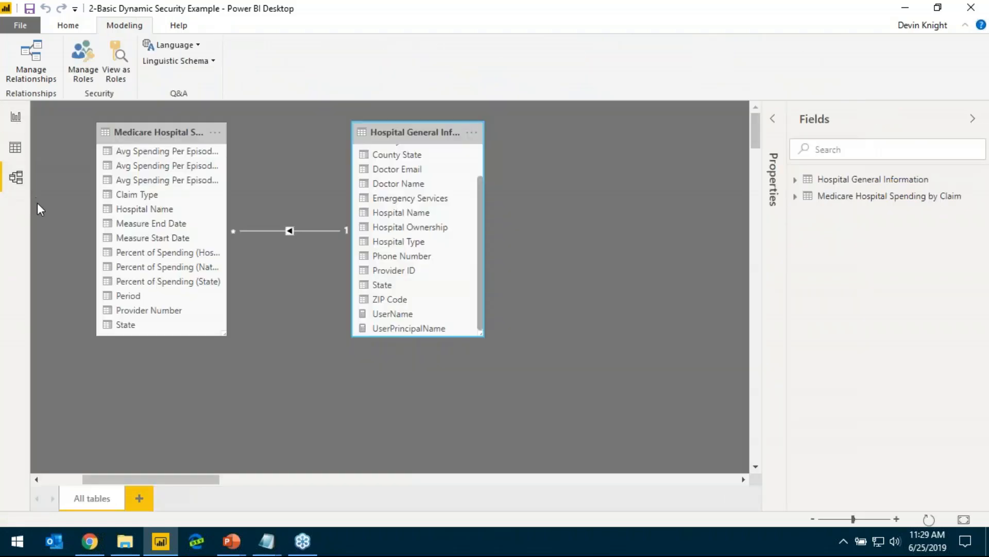
left_click(16, 117)
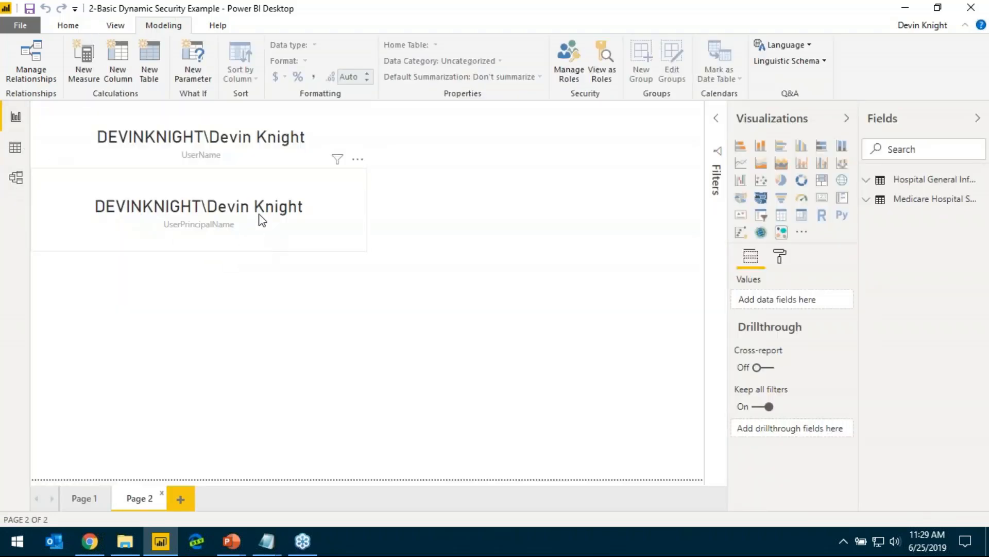
Publish the 2-Basic Dynamic Security Example report to the Security Webinar workspace and close the publishing dialog once it completes
left_click(68, 25)
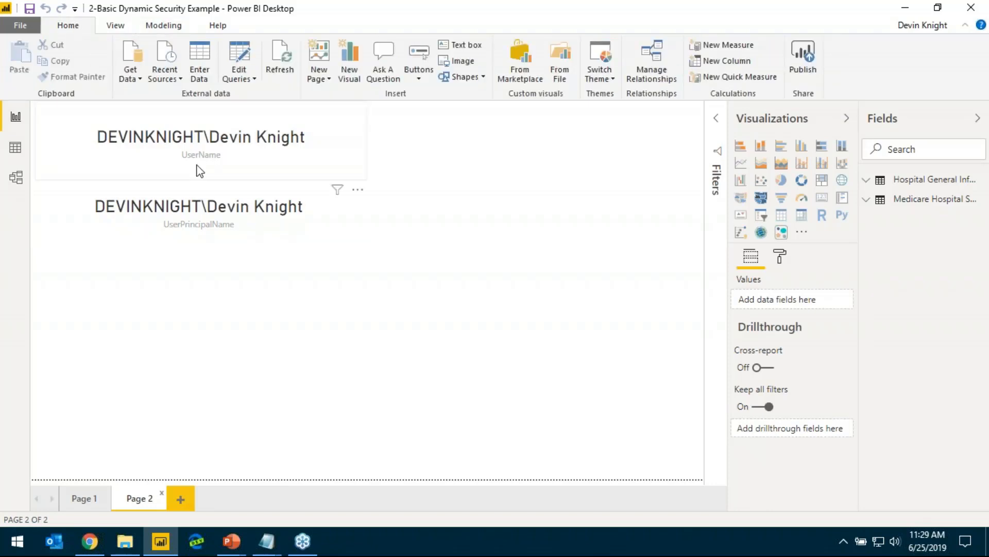
left_click(806, 57)
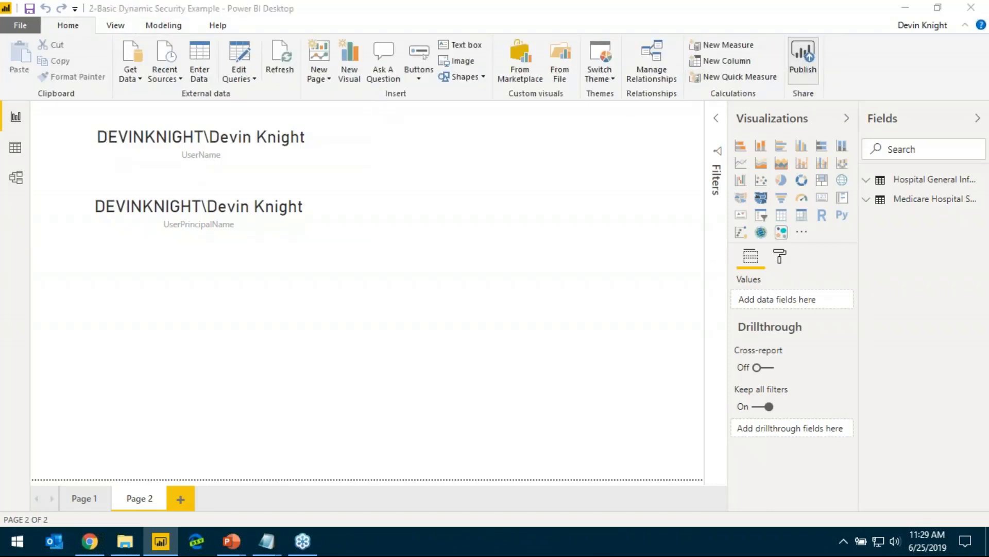
left_click(578, 294)
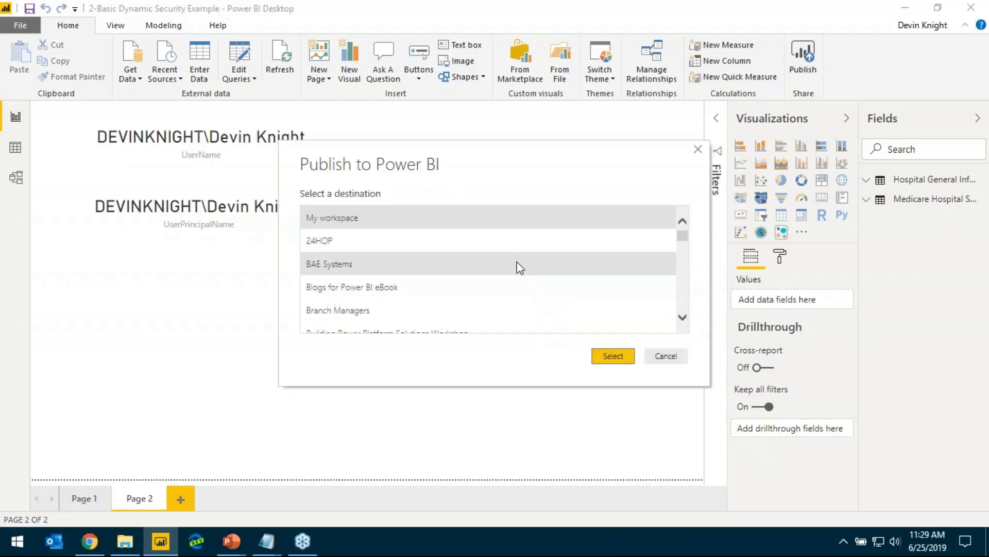
left_click_drag(680, 242, 685, 287)
scroll(466, 290, "down", 2)
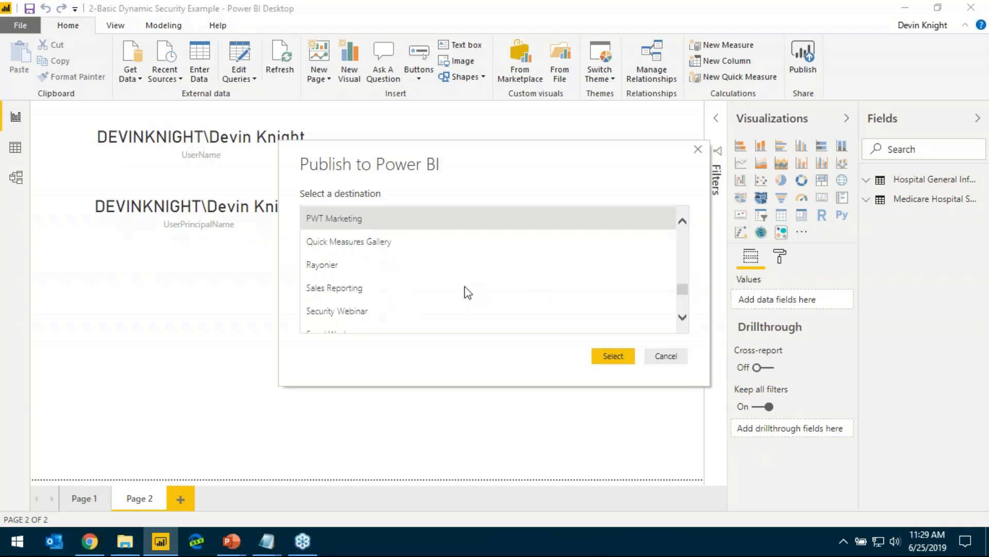
left_click(427, 258)
left_click(614, 356)
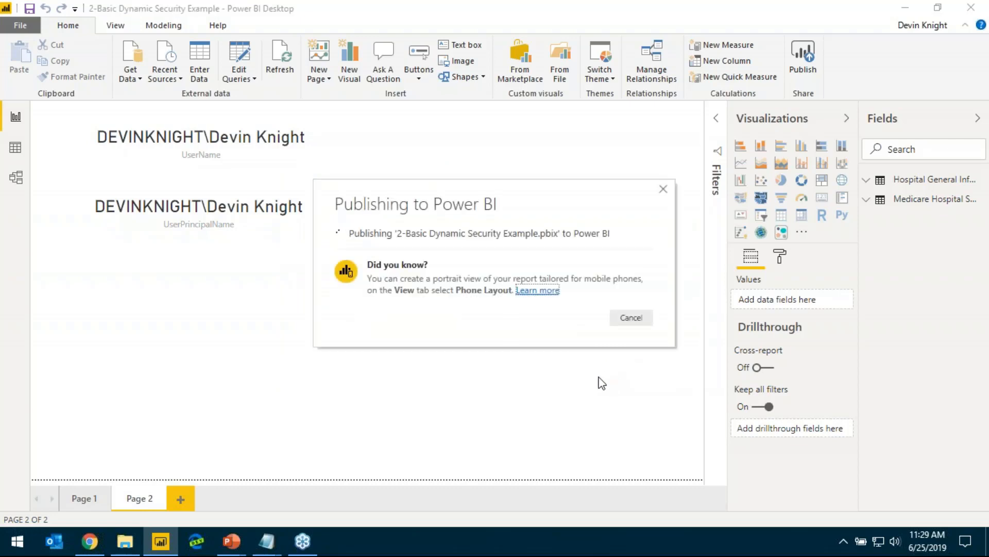
left_click(89, 541)
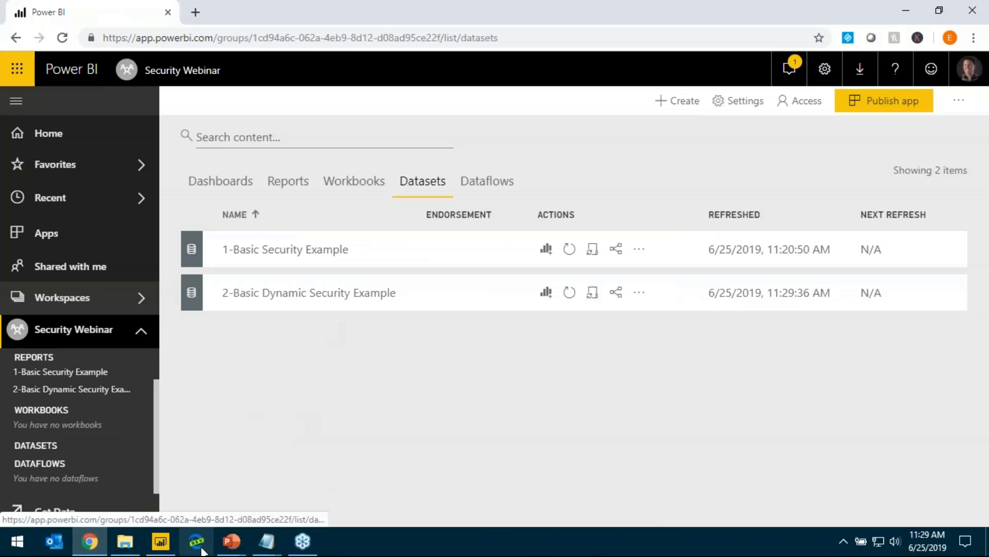
left_click(161, 544)
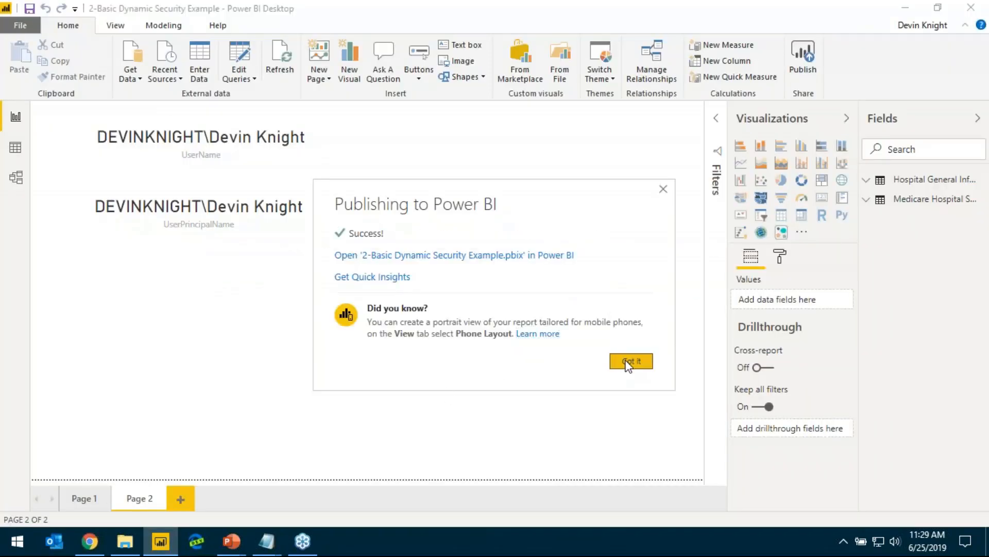
left_click(628, 362)
Switch to the Power BI service in Chrome and open the row-level security settings of the 2-Basic Dynamic Security Example dataset
left_click(90, 541)
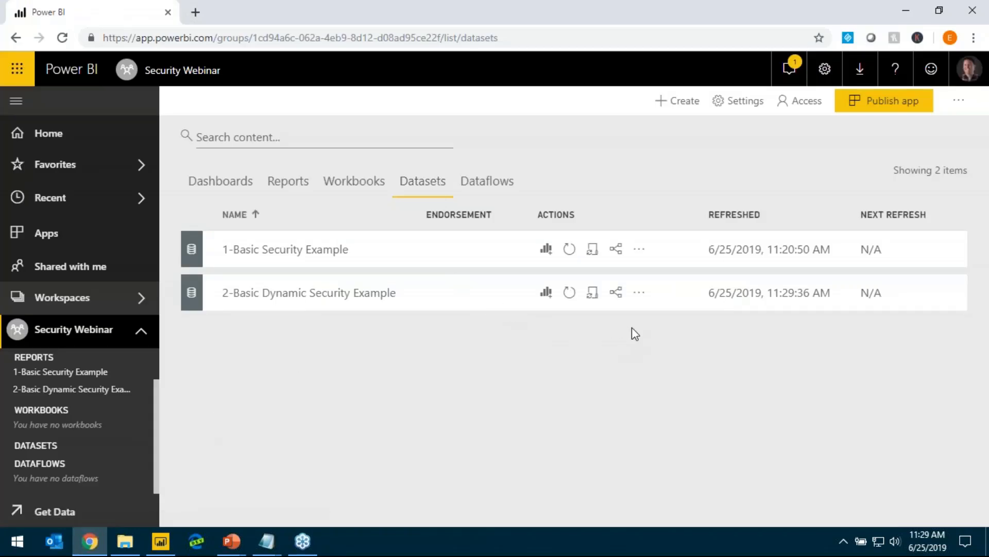
left_click(638, 295)
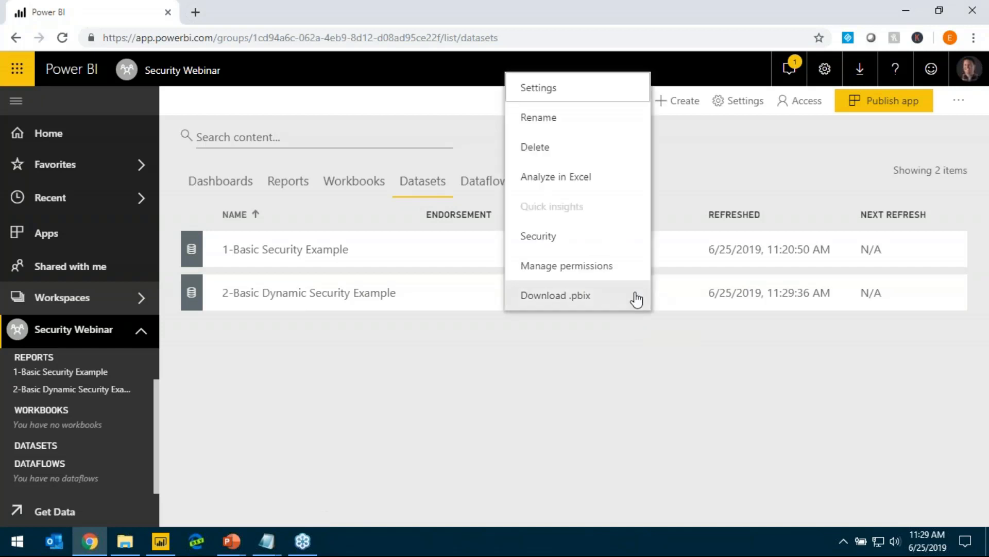
left_click(153, 425)
left_click(46, 446)
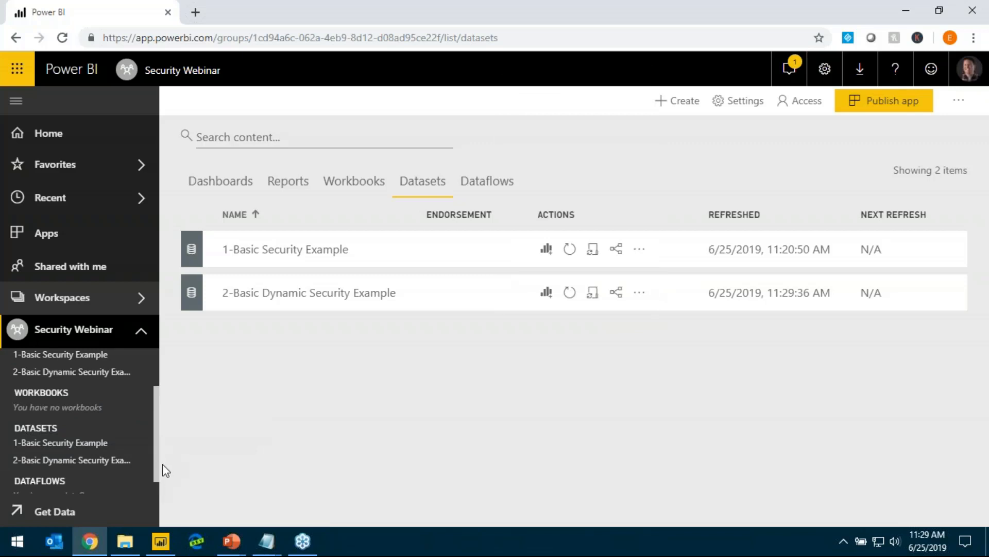
left_click_drag(165, 470, 174, 467)
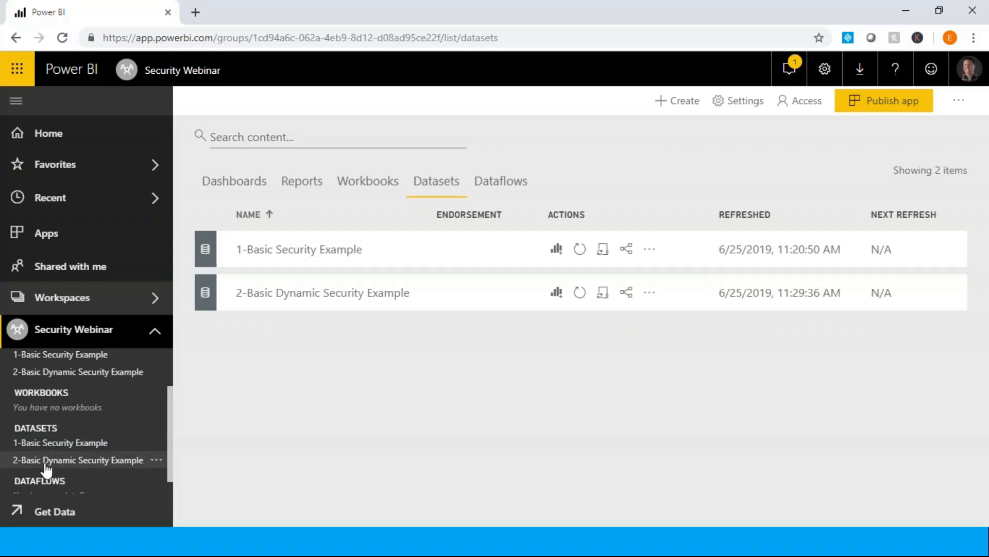
left_click(157, 460)
left_click(223, 500)
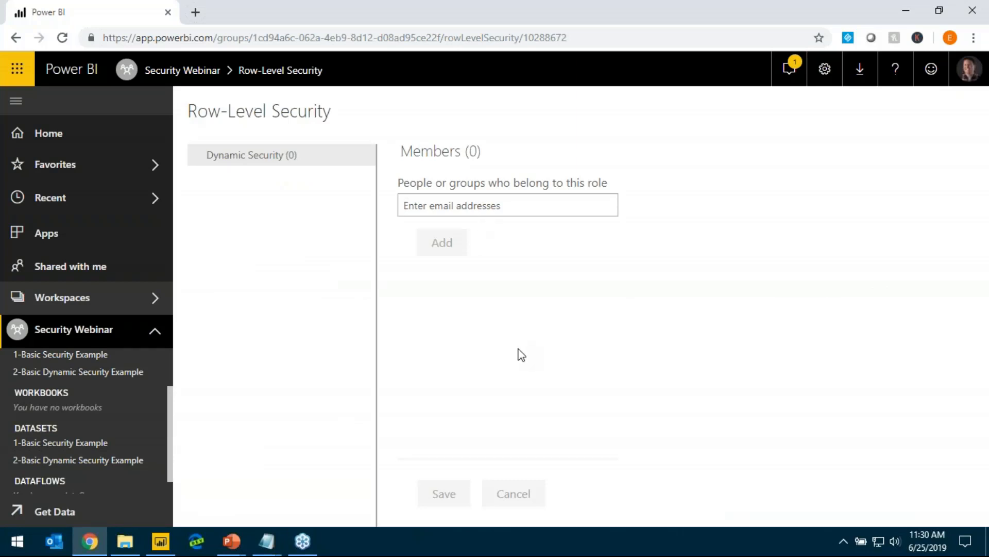
type("DKN")
key("BackSpace")
key("BackSpace")
key("Return")
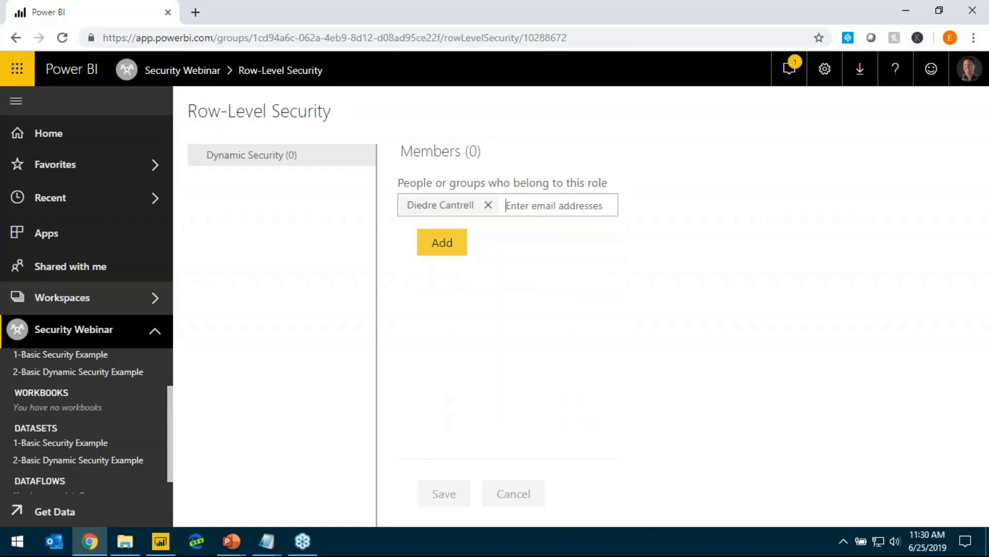
key("BackSpace")
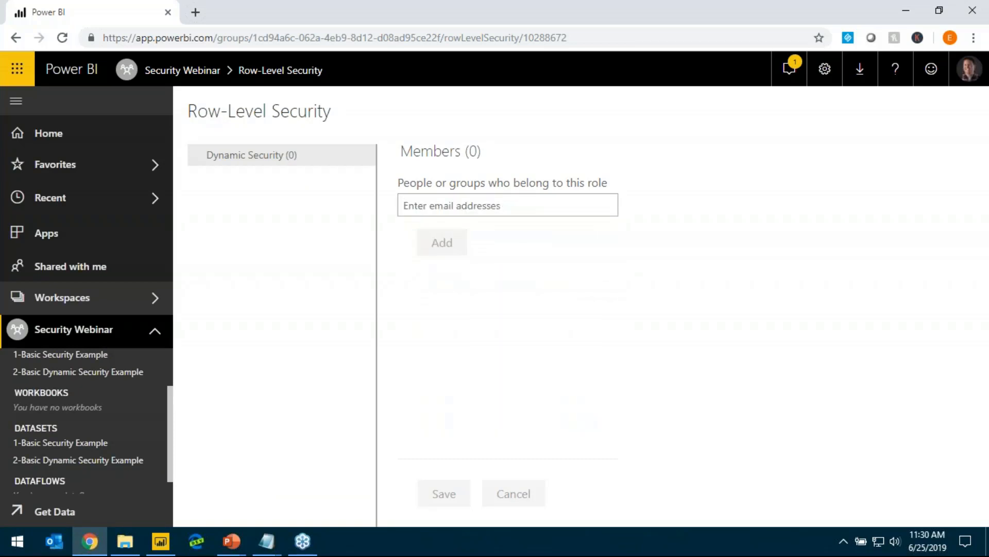
Add the Trainers group as a member of the Dynamic Security role and save the role membership
type("TRAIN")
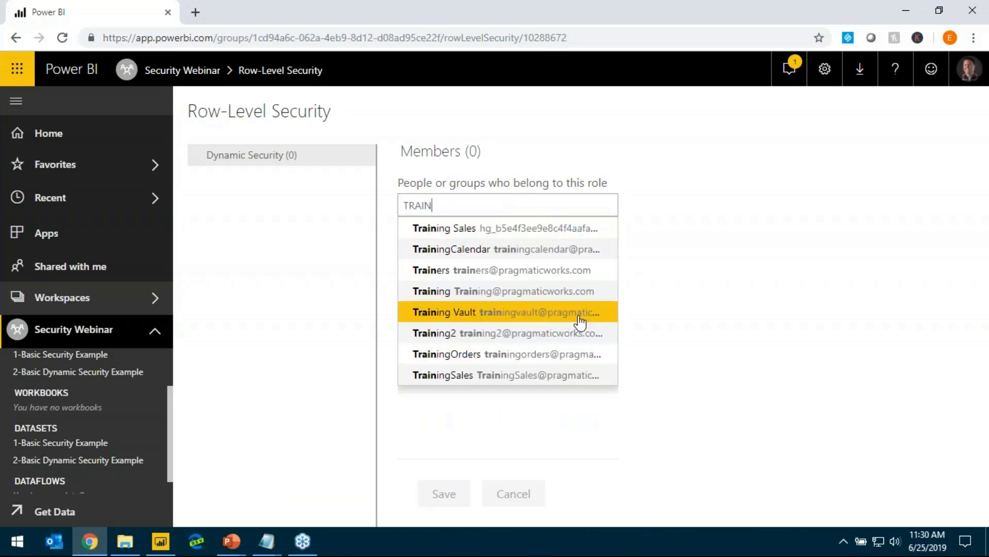
type("ER")
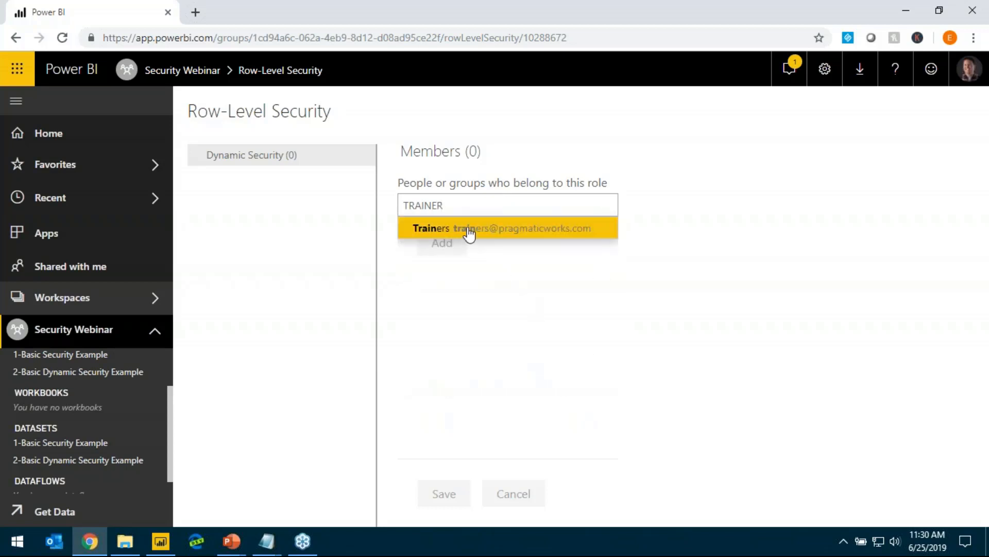
left_click(469, 233)
left_click(442, 249)
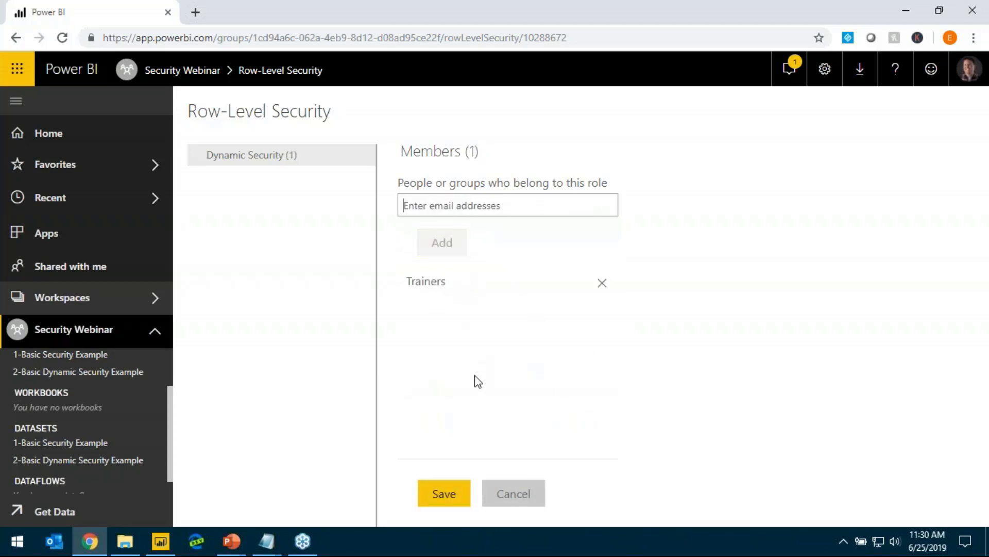
left_click(444, 495)
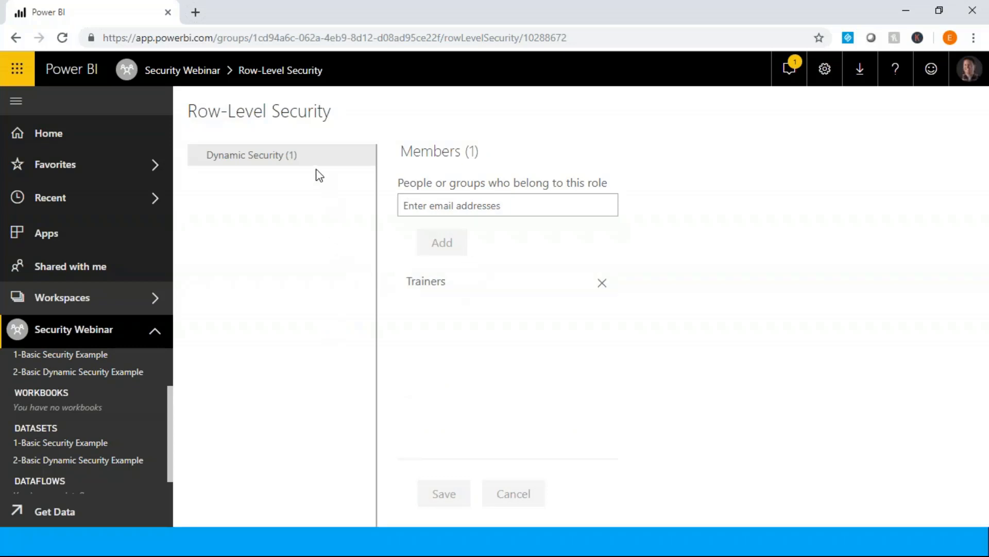
Test the report as the Dynamic Security role and examine the hospital spending map on Page 1
left_click(368, 156)
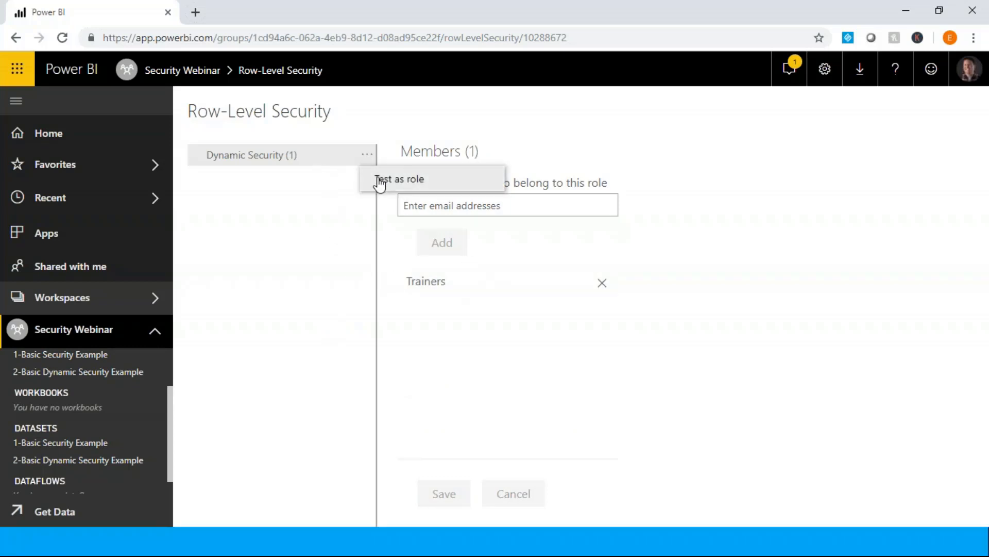
left_click(379, 178)
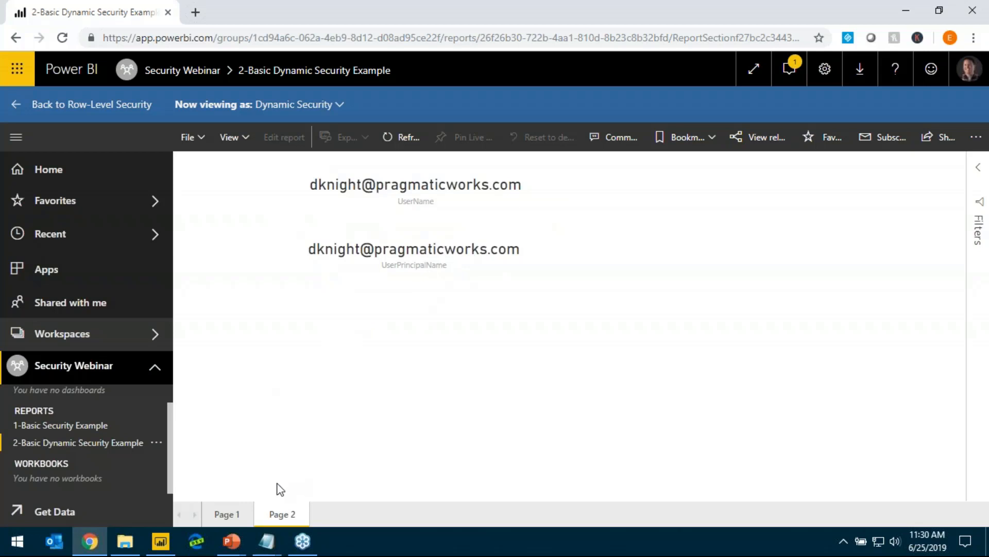
left_click(225, 515)
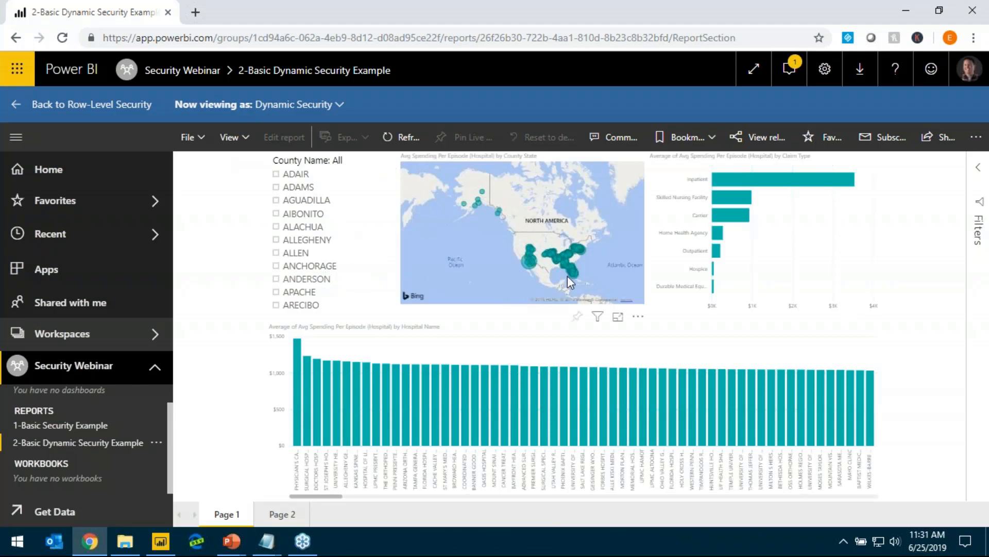
scroll(568, 277, "up", 2)
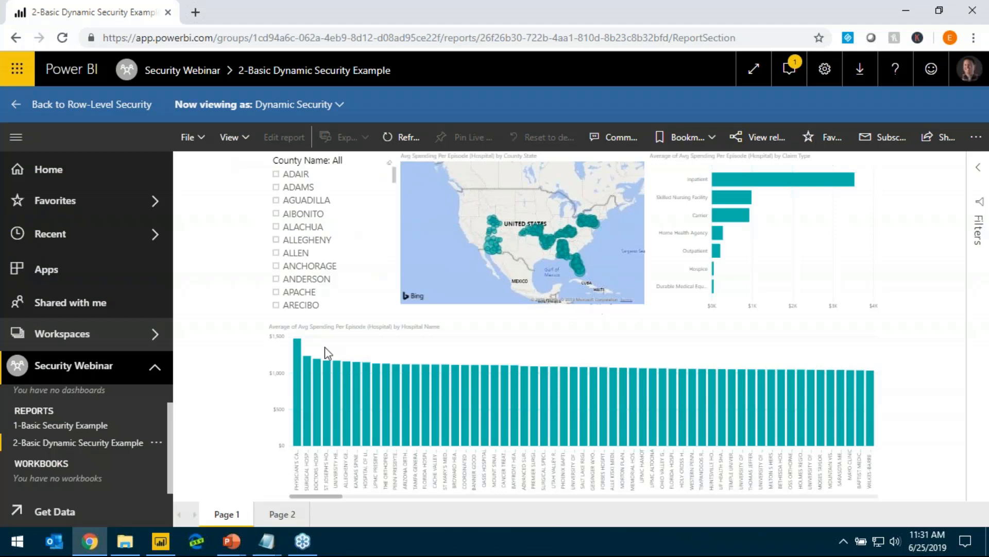
Check the UserName and UserPrincipalName cards on Page 2 and compare them with the states shown on Page 1's map
left_click(275, 516)
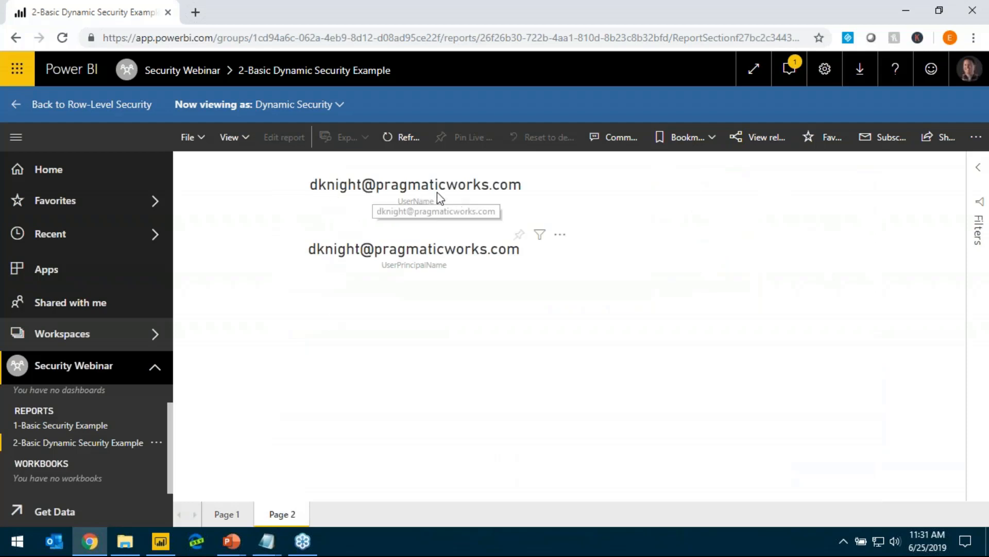
left_click(229, 514)
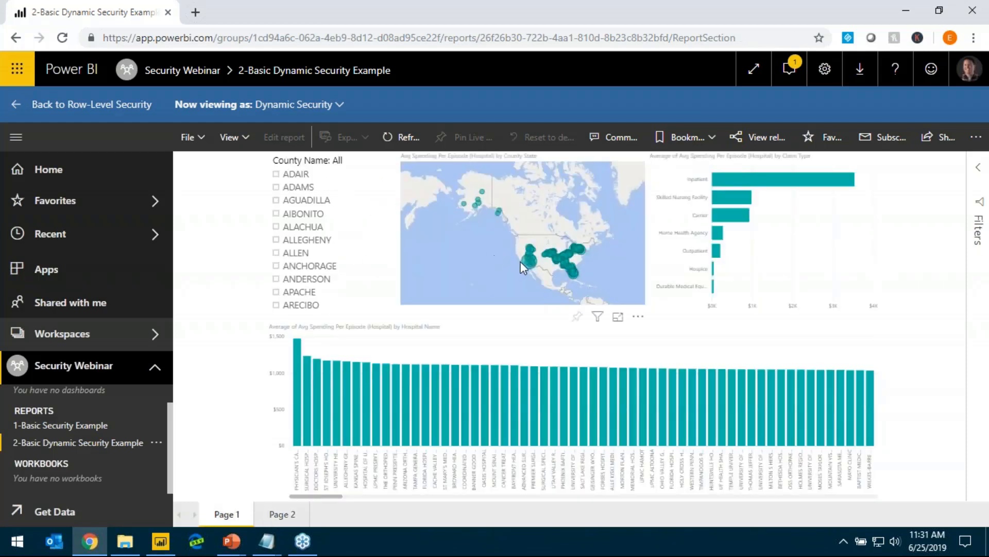
scroll(568, 277, "up", 5)
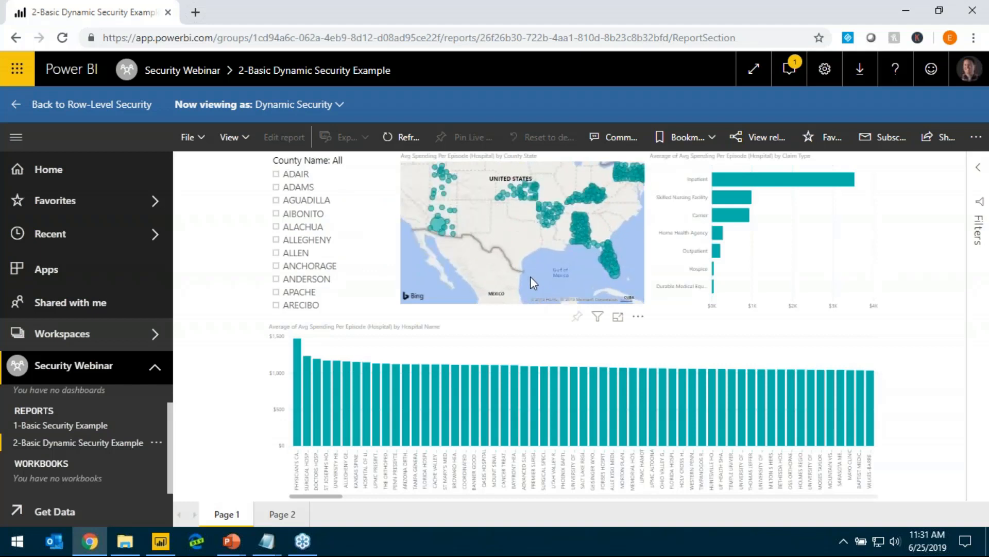
left_click_drag(530, 277, 599, 314)
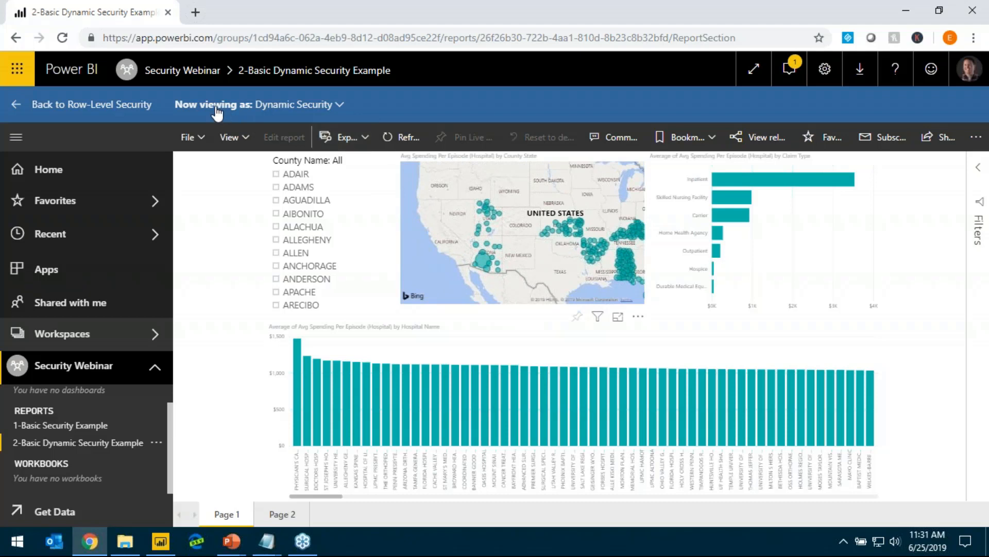
View the report as a specific person by entering the colleague's name instead of the role, and inspect the filtered map
left_click(272, 113)
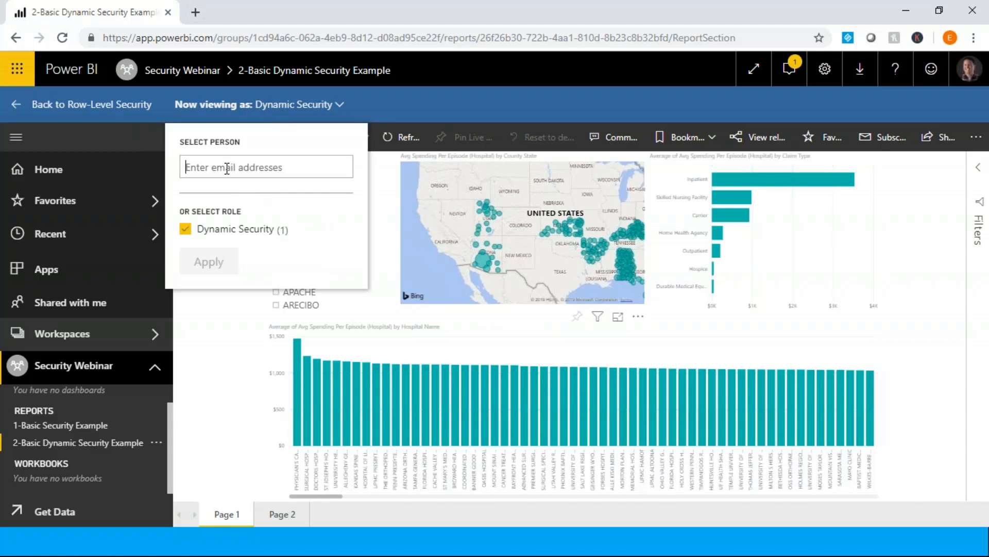
type("ERIN OS")
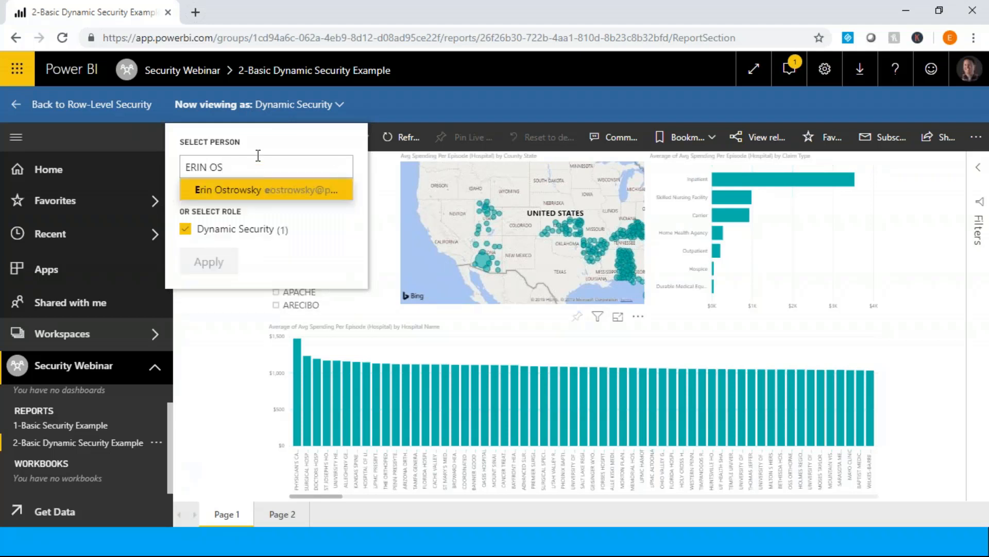
left_click(256, 190)
left_click(210, 258)
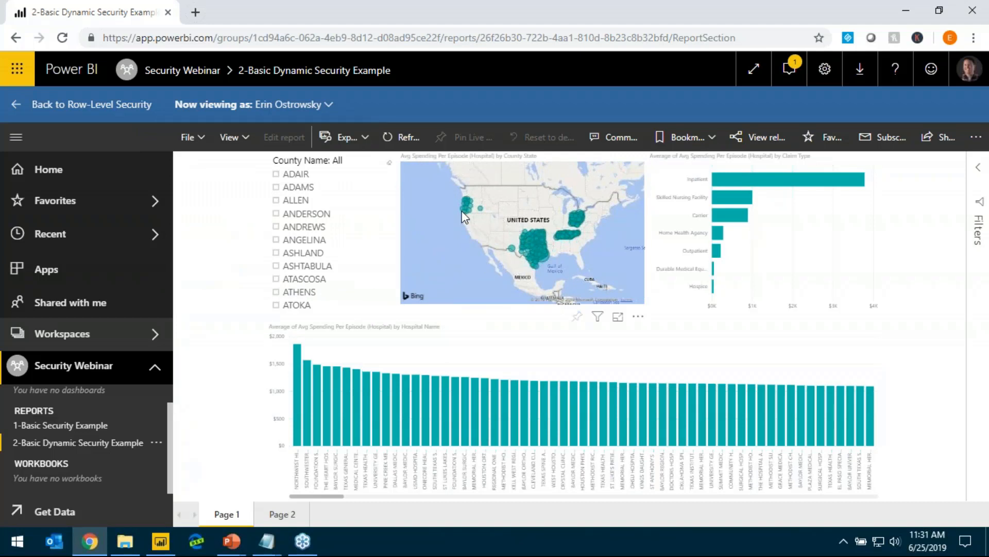
mouse_move(465, 214)
Replace the viewed person with a second colleague and apply it to check that person's filtered report data
left_click(310, 109)
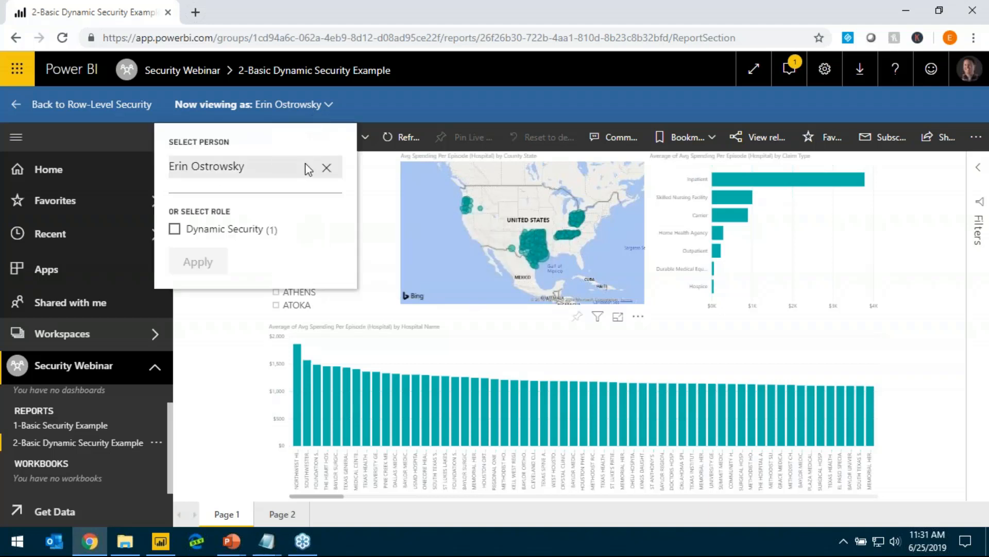
left_click(309, 177)
type("DANI")
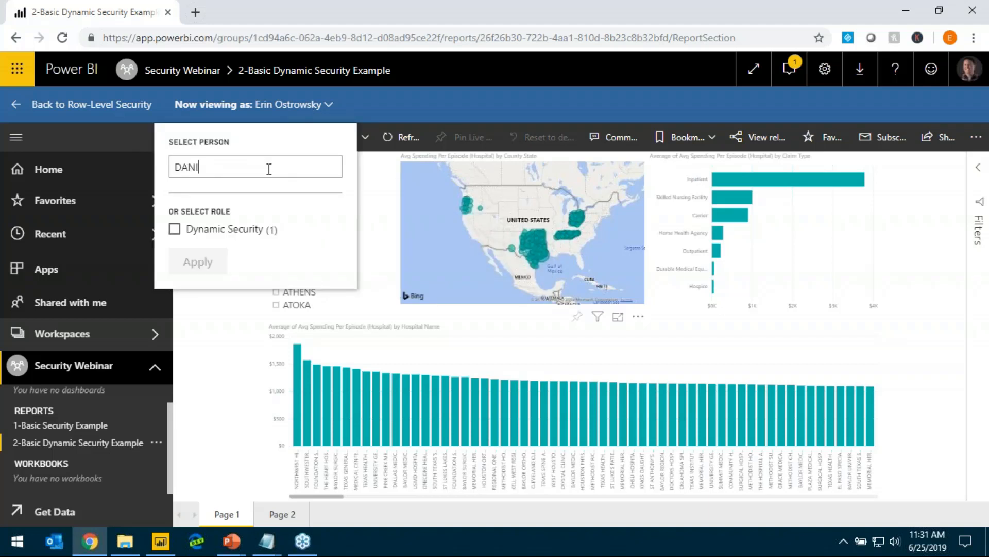
left_click(264, 214)
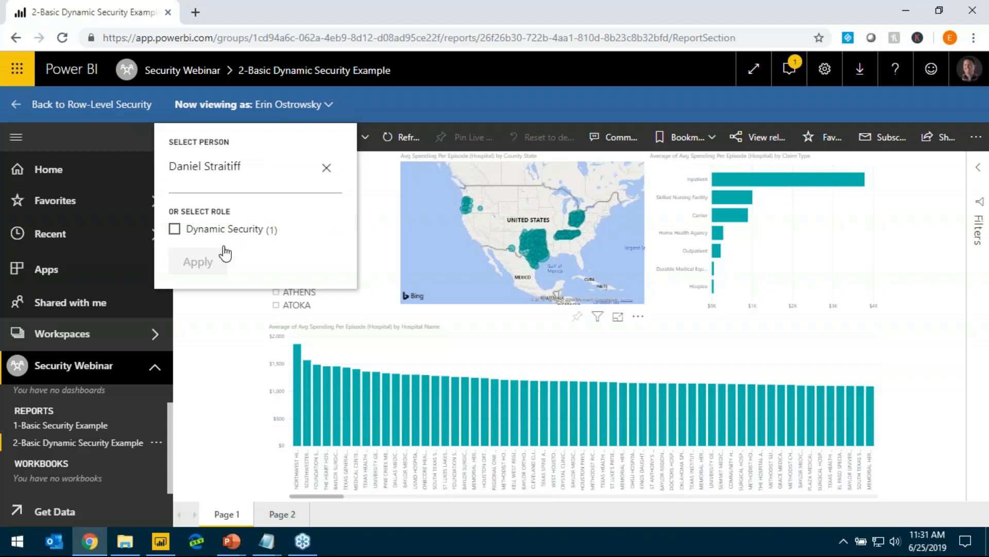
left_click(222, 264)
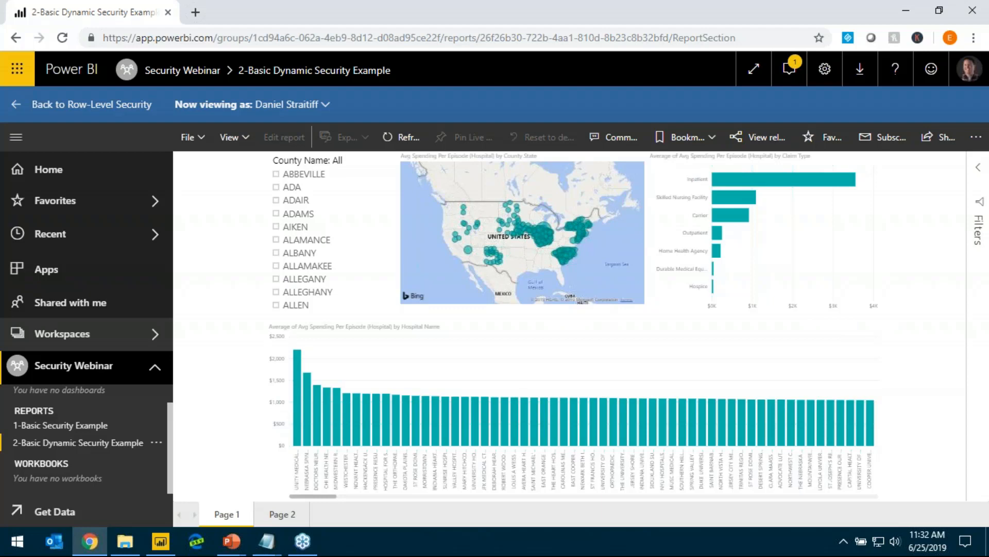
Switch to the PowerPoint slide show and advance to the Dynamic Row Level Security (Many to Many) slide
key("alt+Tab")
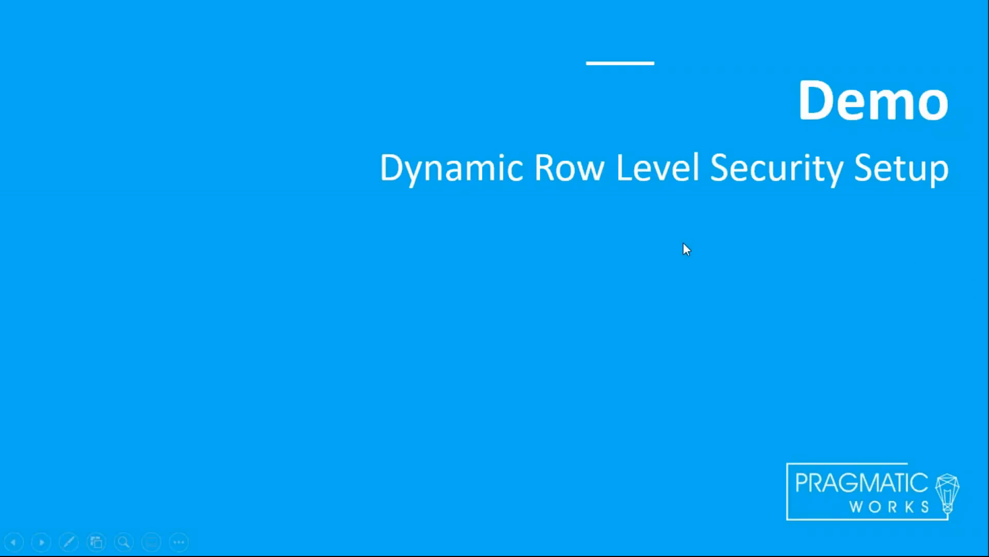
left_click(661, 283)
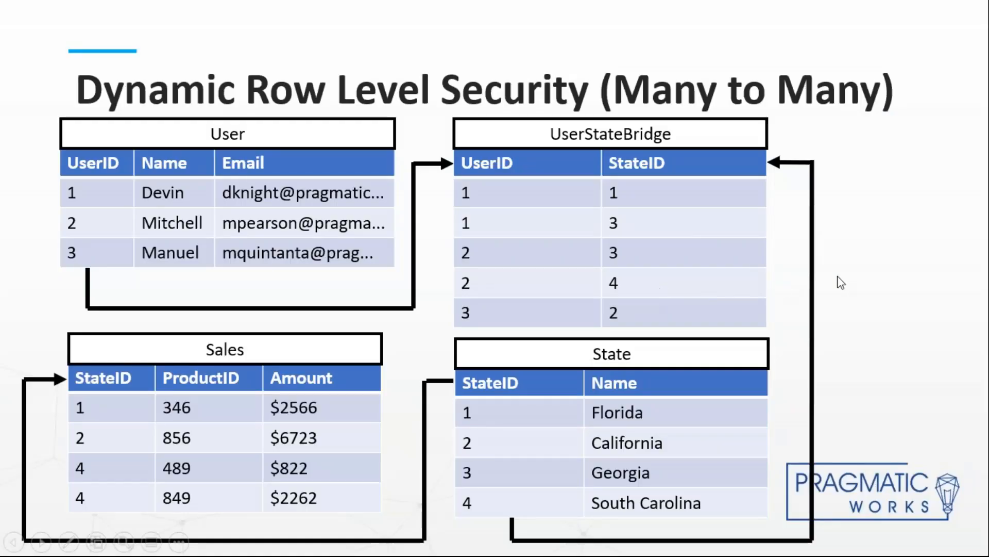
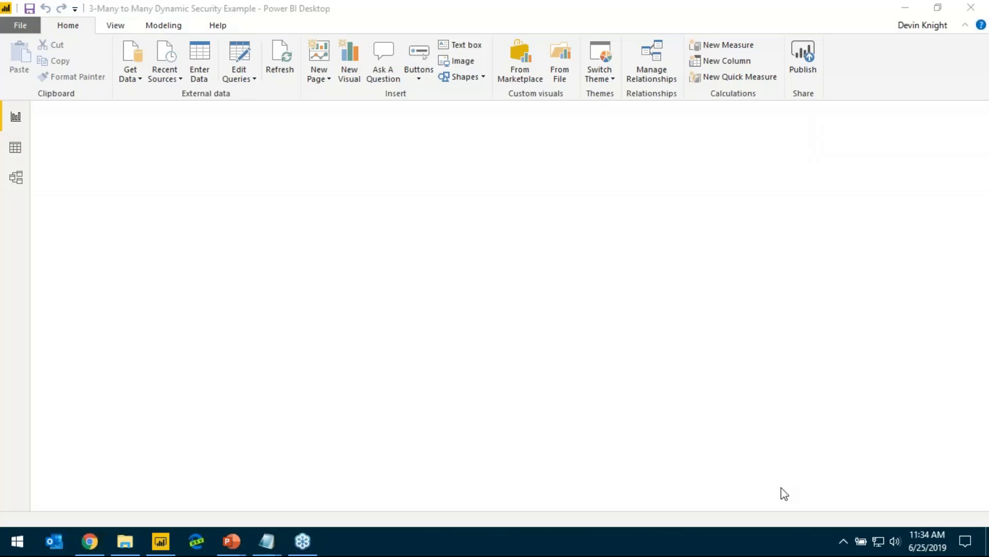
Examine the relationships in the data model and the field list of the Hospital General Information table, including its link to ProviderUserBridge
left_click(19, 177)
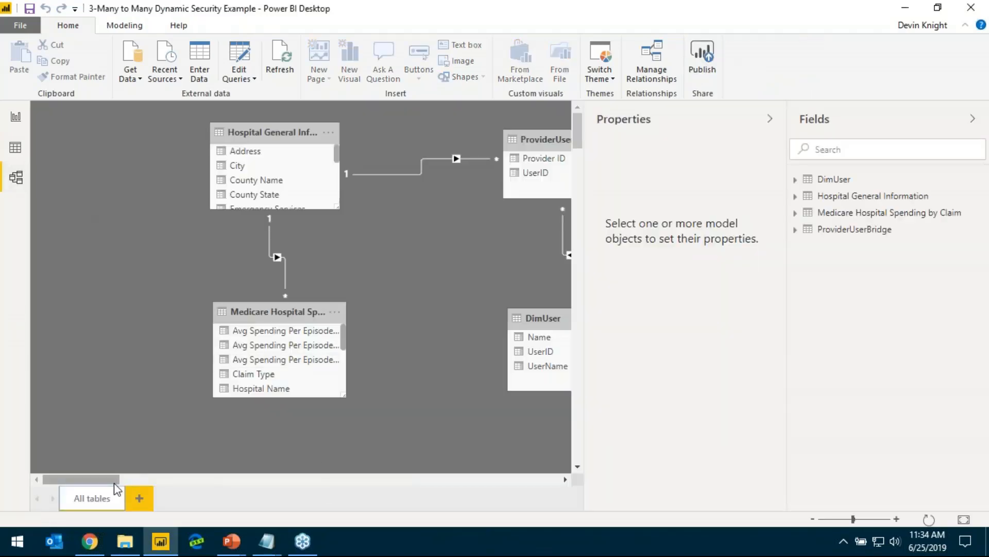
mouse_move(117, 479)
left_mouse_down()
mouse_move(147, 480)
mouse_move(133, 481)
left_mouse_up()
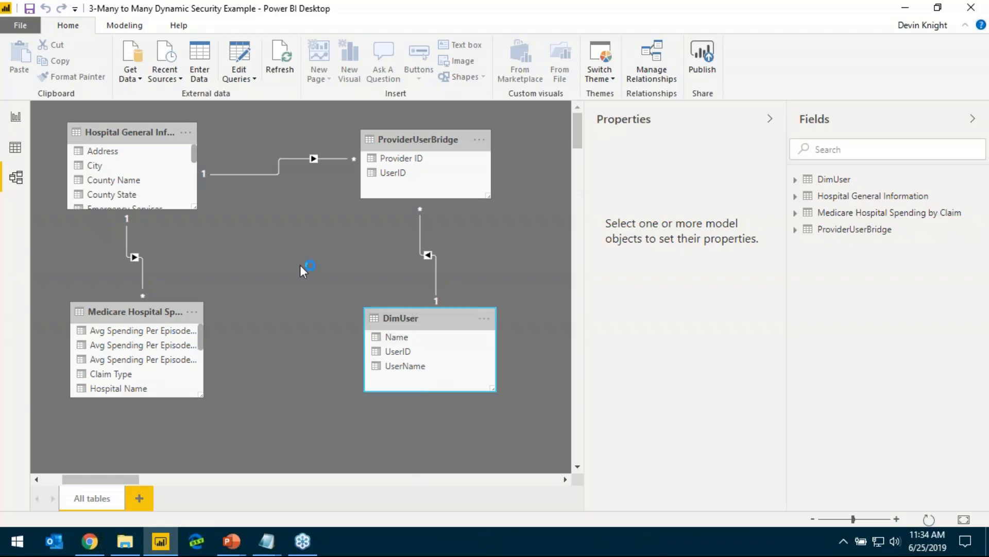
left_click(124, 132)
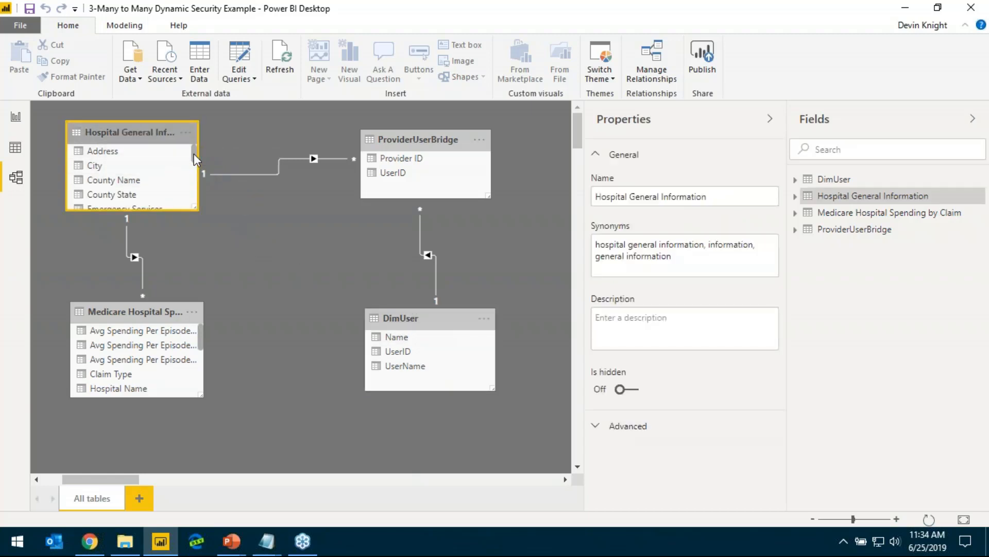
left_click_drag(195, 154, 193, 198)
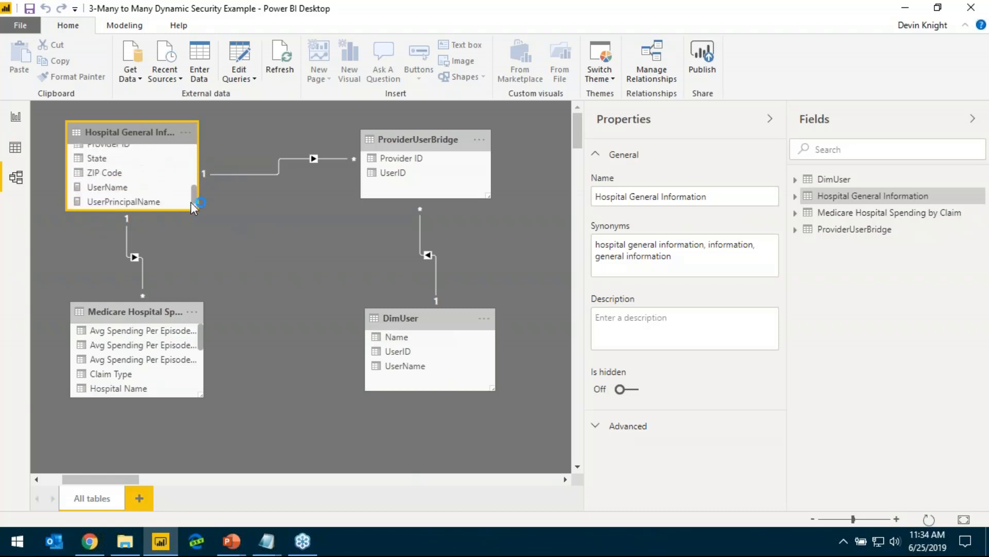
scroll(114, 192, "up", 1)
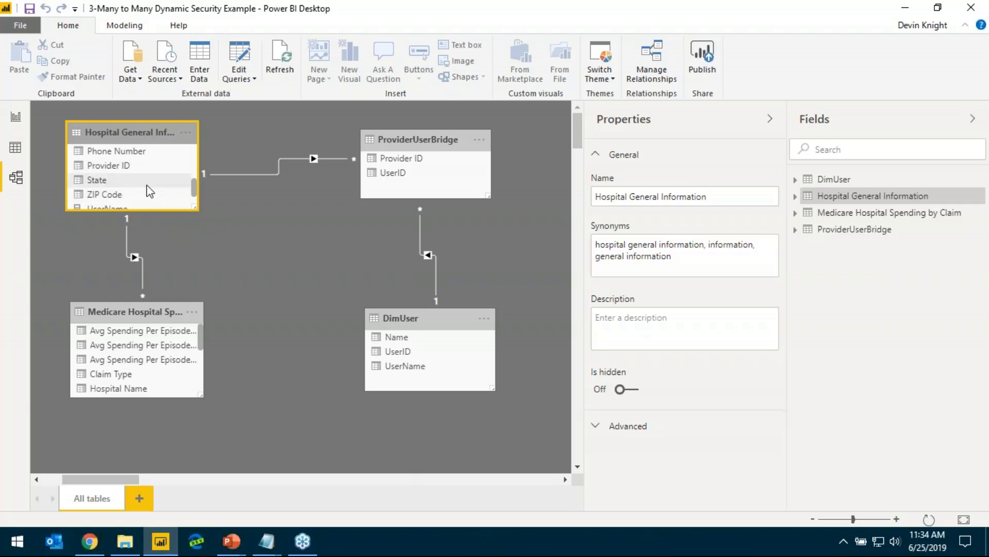
scroll(144, 190, "down", 1)
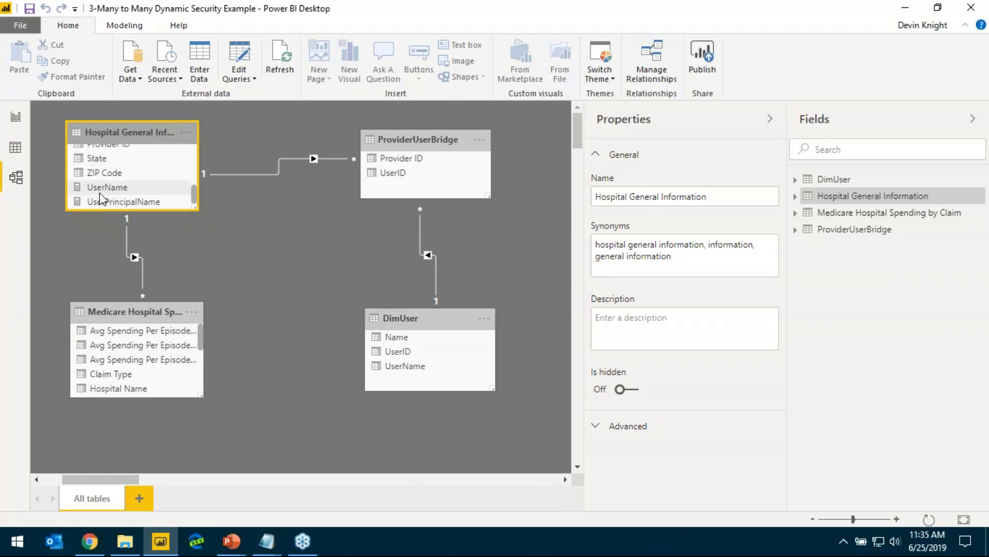
scroll(118, 201, "up", 1)
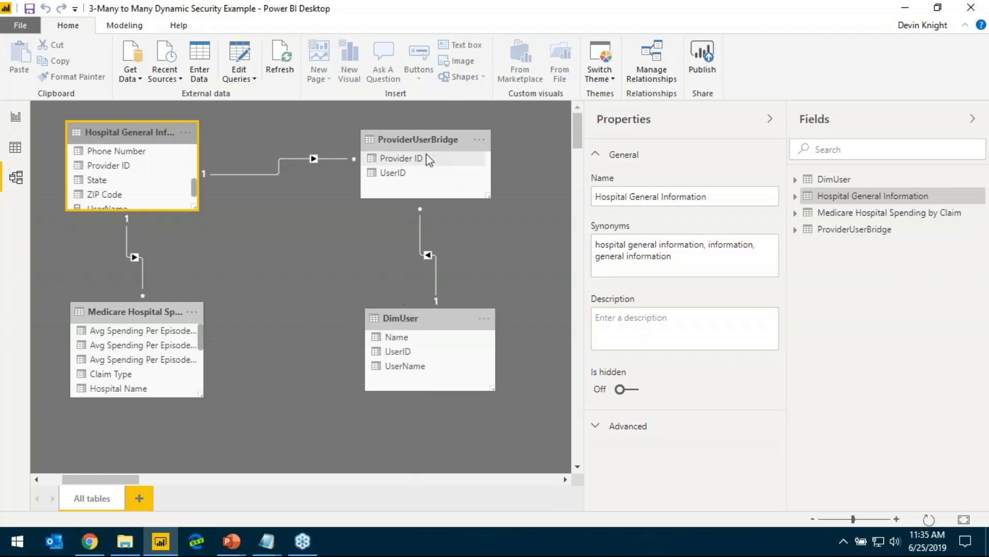
mouse_move(410, 138)
left_mouse_down()
mouse_move(397, 150)
mouse_move(425, 149)
left_mouse_up()
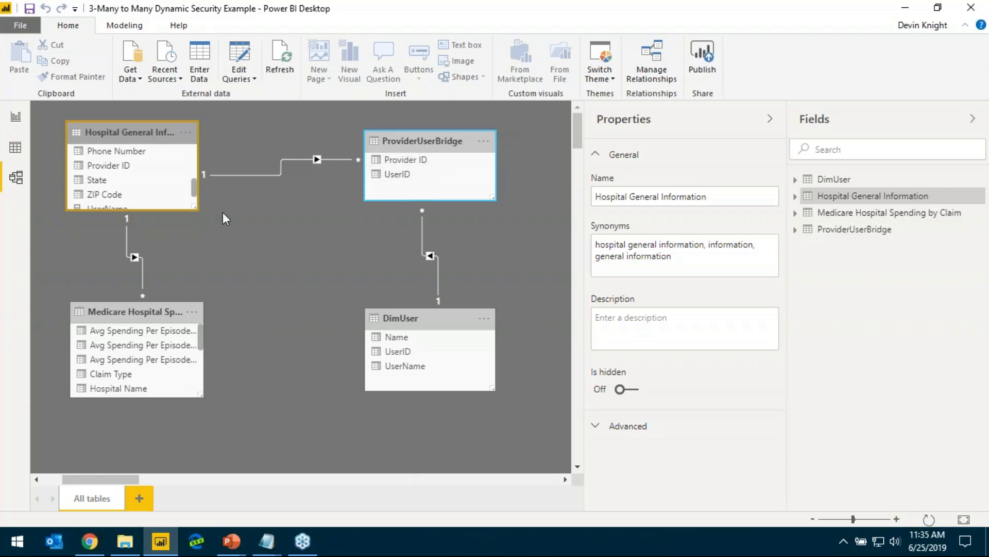
View the rows of the ProviderUserBridge table and look through its Provider ID and UserID pairs
left_click(15, 148)
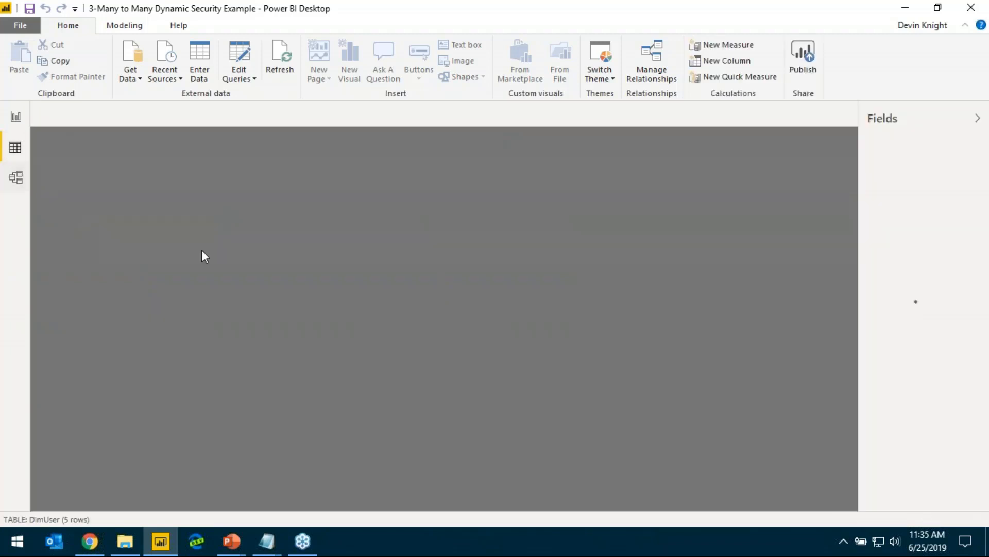
left_click(917, 239)
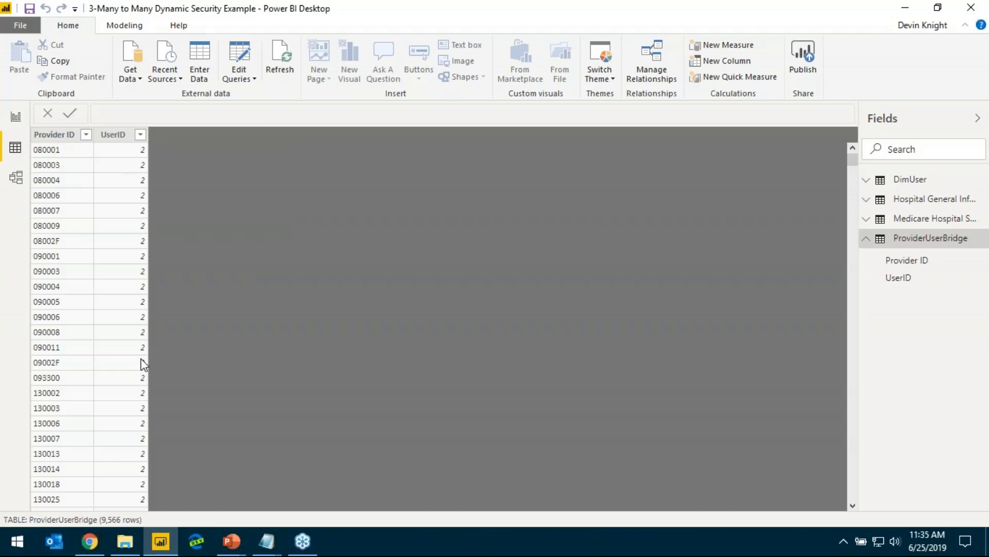
scroll(90, 326, "down", 6)
scroll(89, 325, "down", 5)
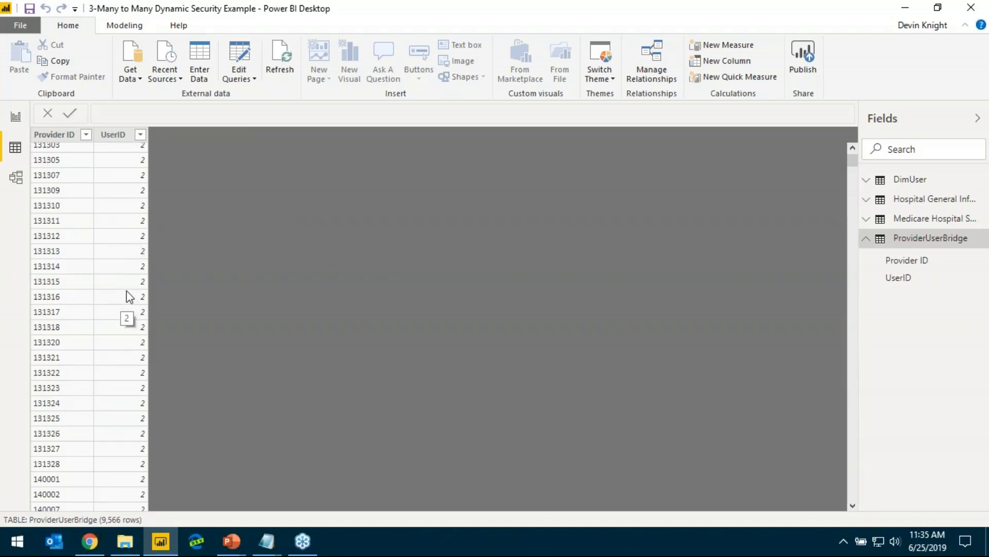
Review the Dynamic Security role's DimUser filter, [UserName] = USERPRINCIPALNAME(), in the role manager and leave without saving
left_click(16, 117)
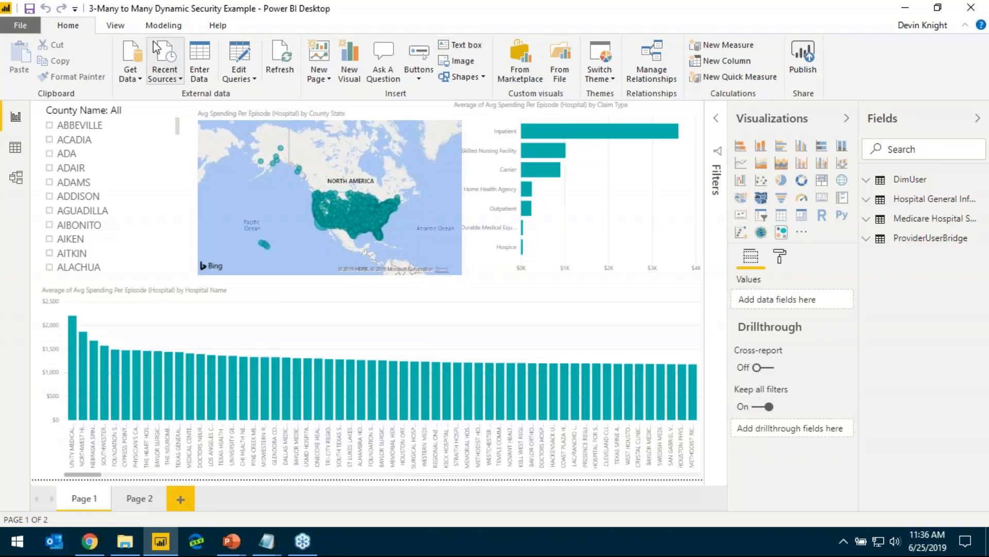
left_click(163, 26)
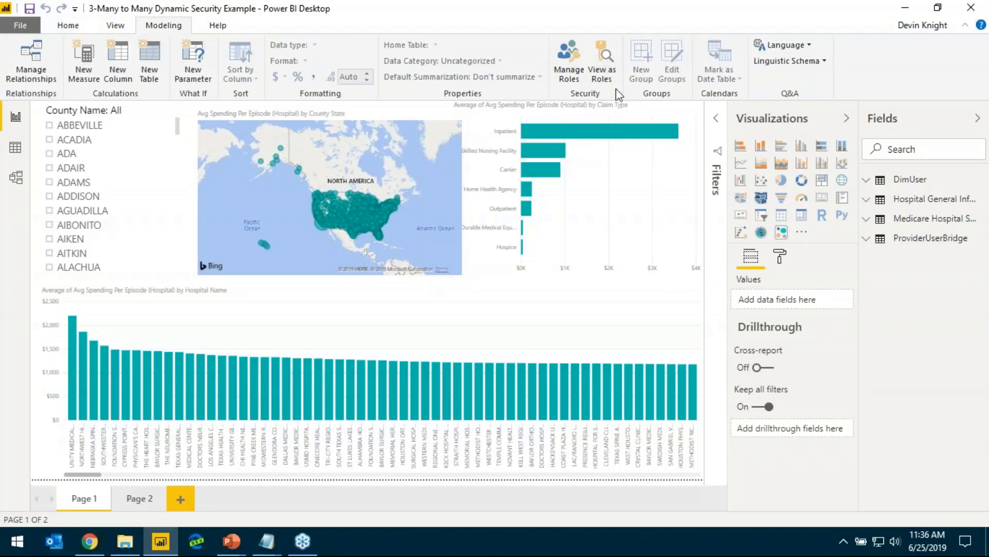
left_click(569, 62)
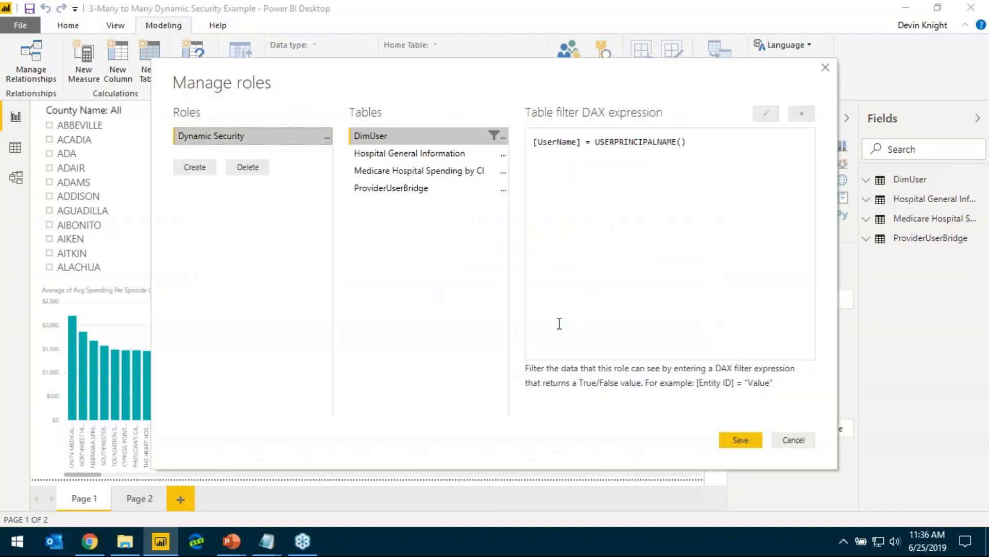
left_click(693, 162)
left_click(533, 149)
key("Right")
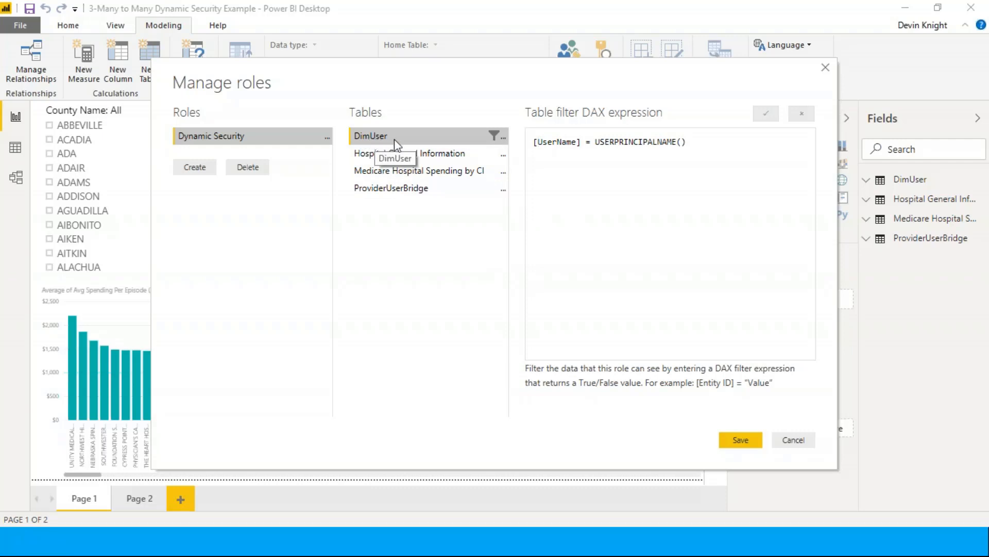
left_click(503, 137)
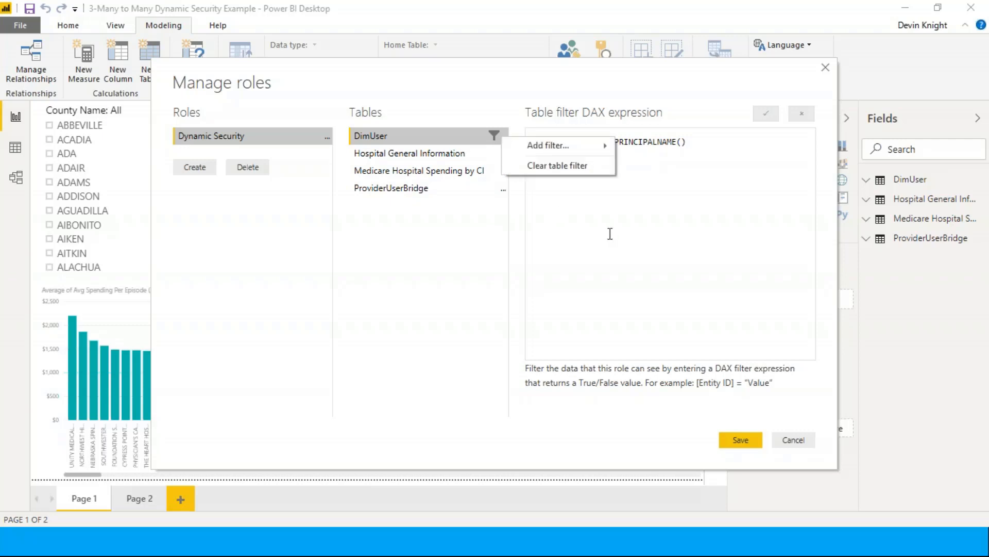
left_click(634, 162)
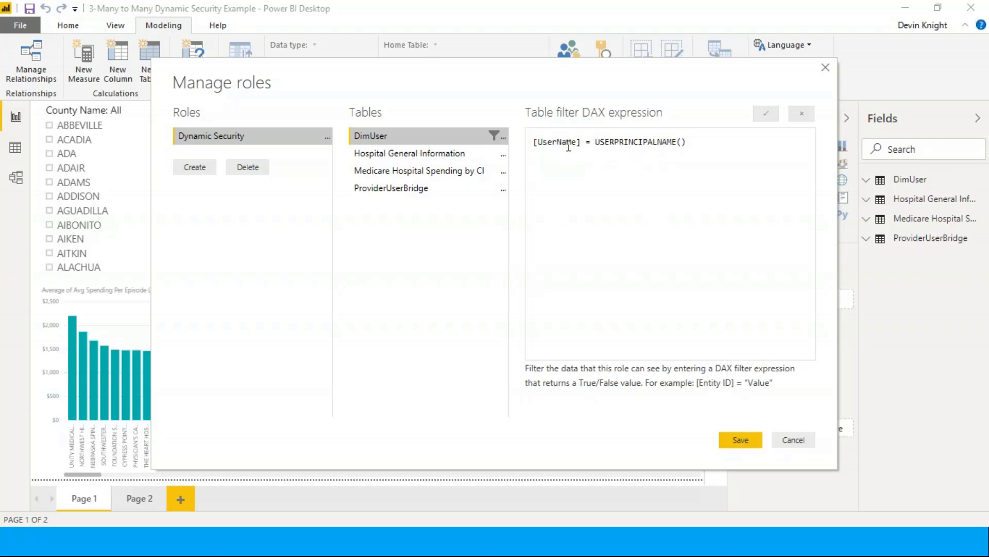
left_click_drag(582, 142, 512, 149)
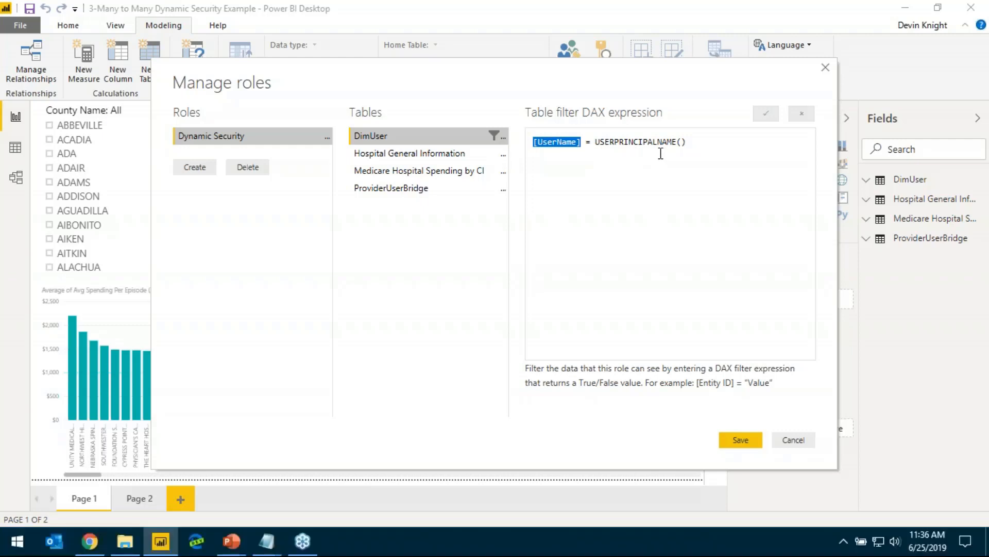
double_click(654, 147)
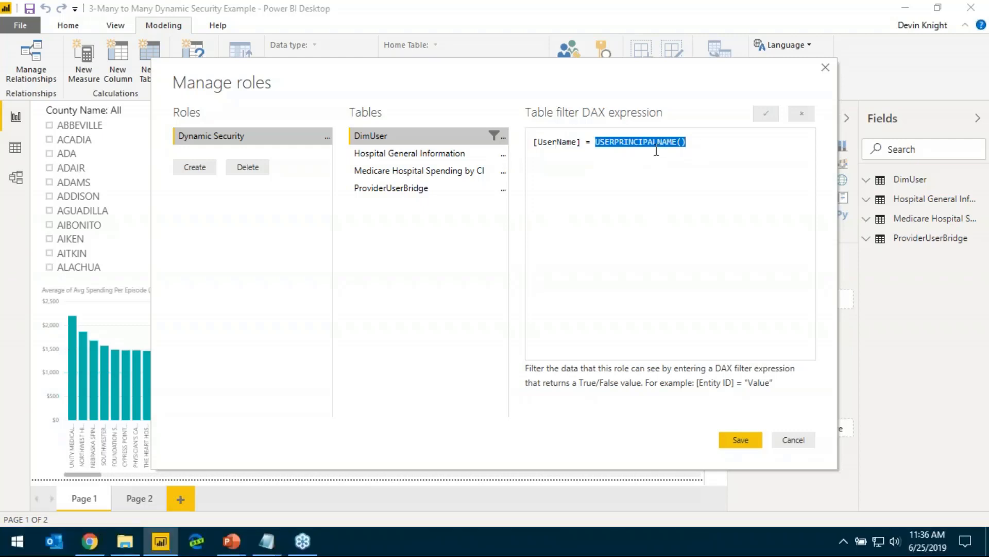
left_click(677, 221)
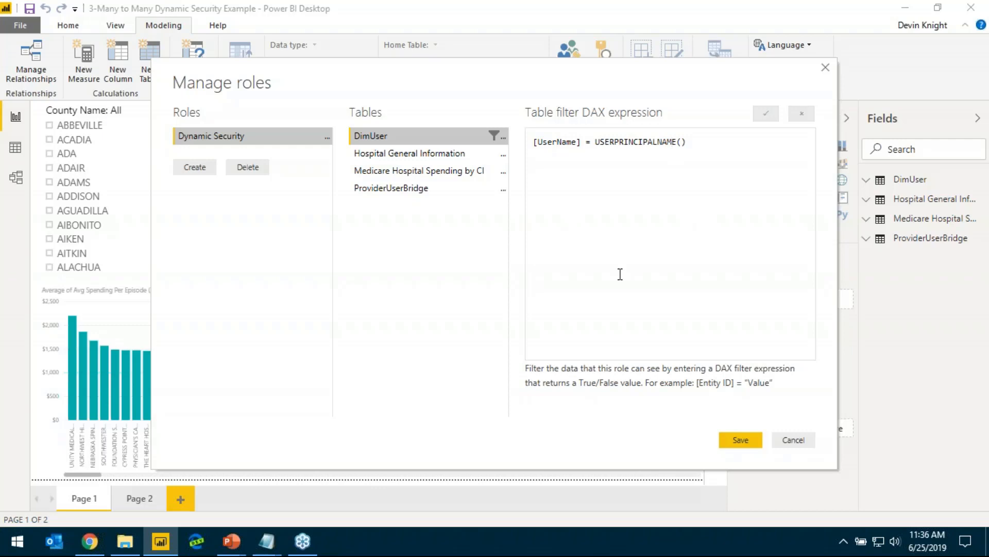
left_click(776, 441)
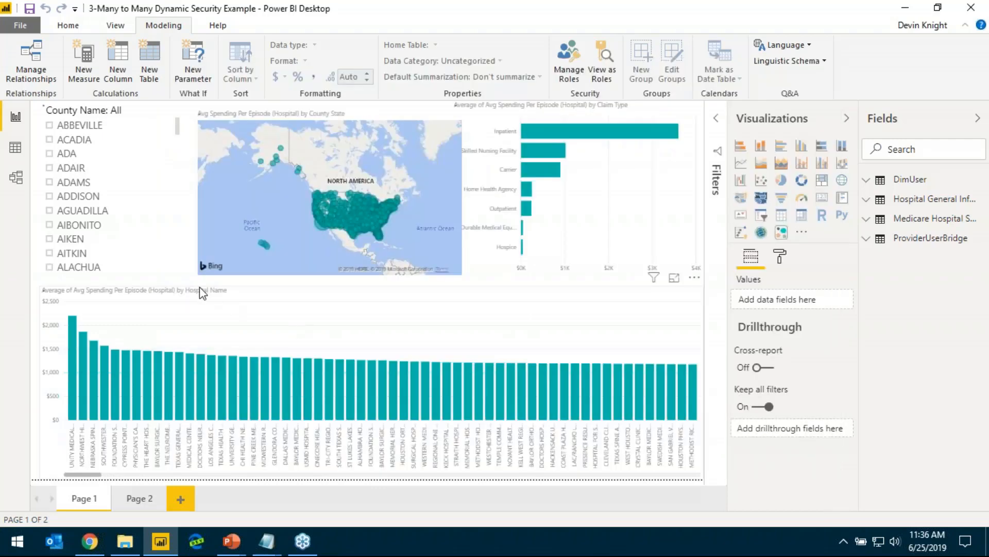
Recheck the model's relationships, then switch to the PowerPoint slide show and reveal the DimUser security callout on the "Why didn't this work" slide
left_click(16, 177)
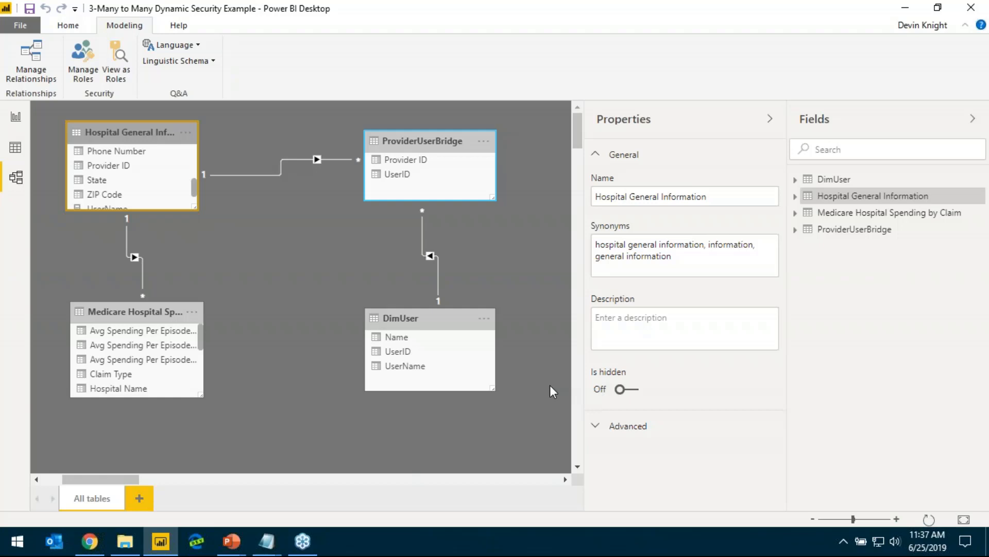
key("alt+Tab")
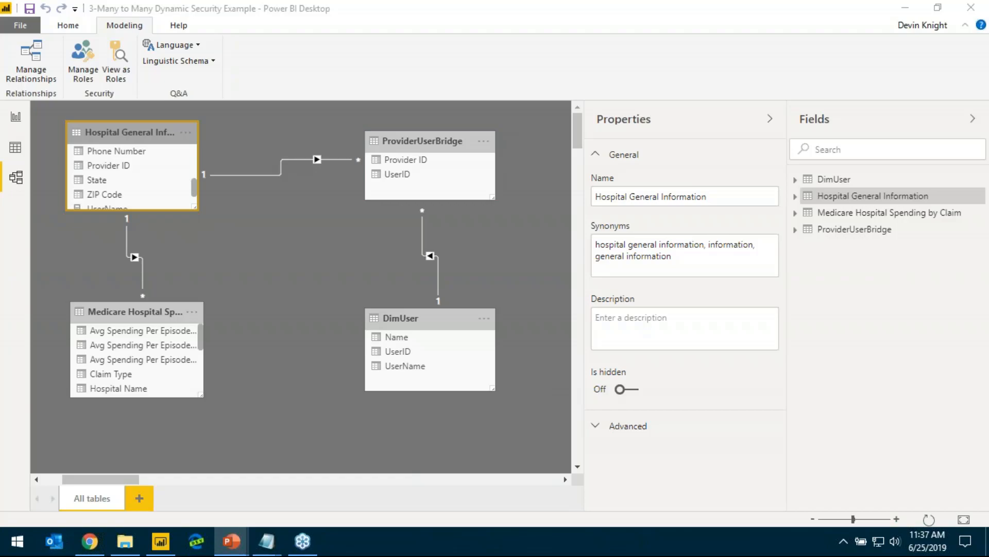
key("shift+F5")
key("Right")
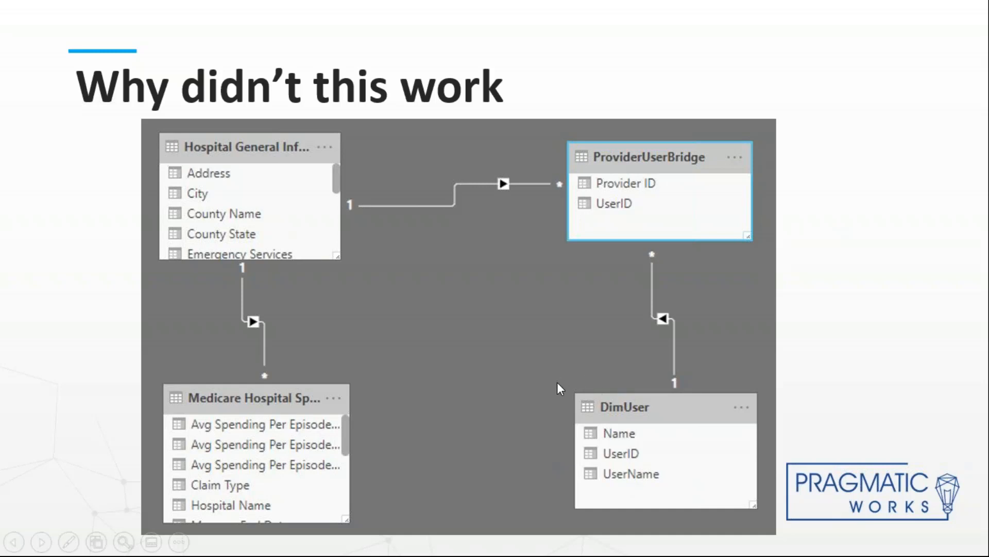
left_click(543, 381)
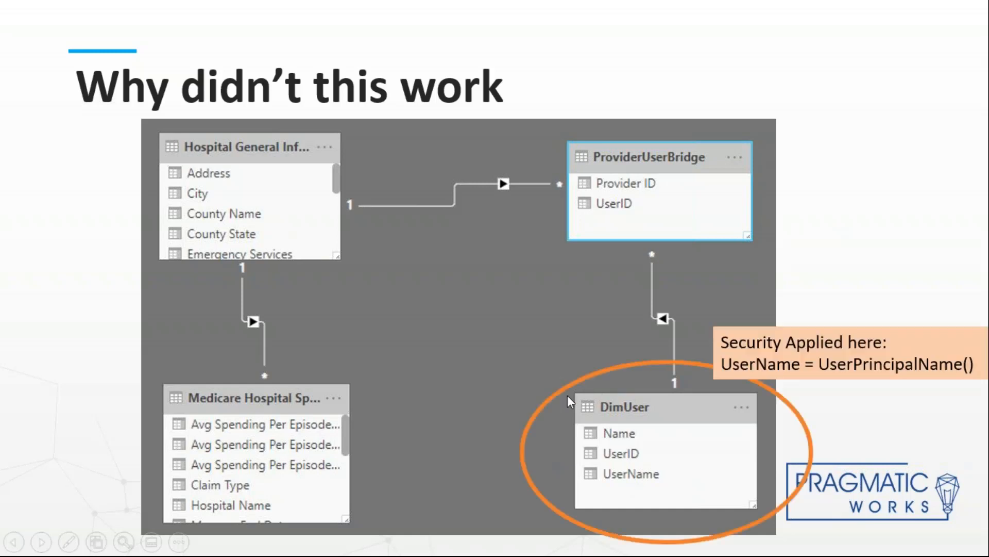
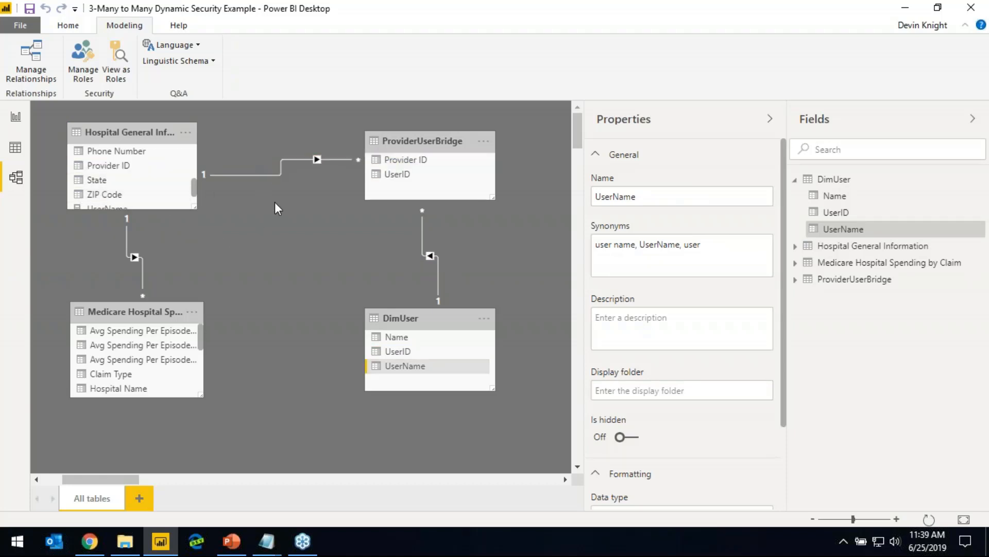
Set the ProviderUserBridge to Hospital General Information relationship's cross filter direction to Both and apply the security filter in both directions
double_click(281, 166)
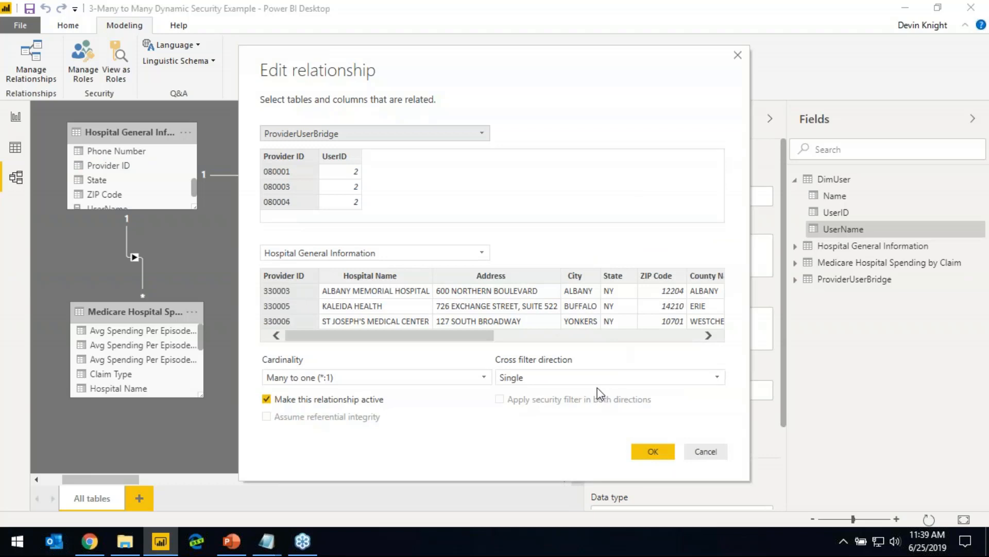
left_click(571, 375)
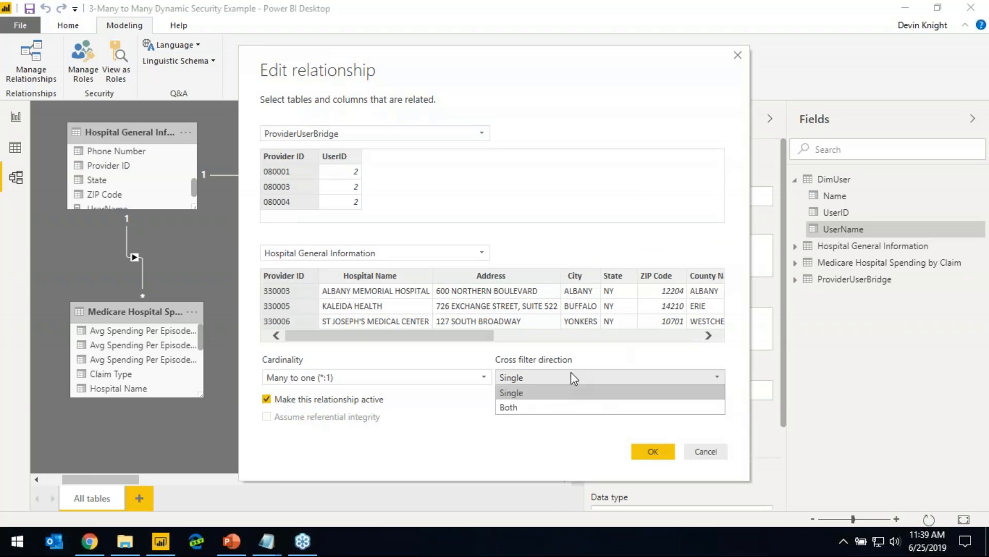
left_click(541, 408)
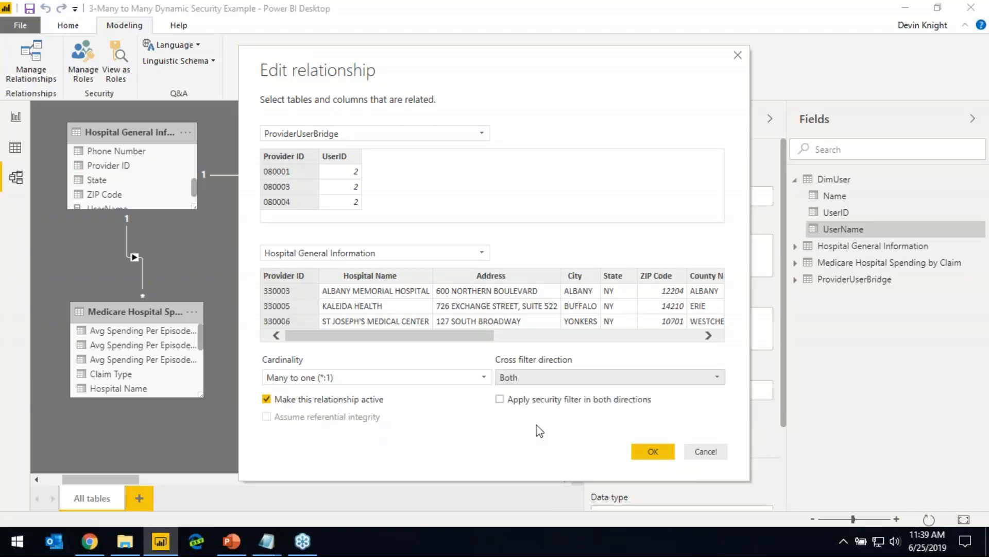
left_click(500, 400)
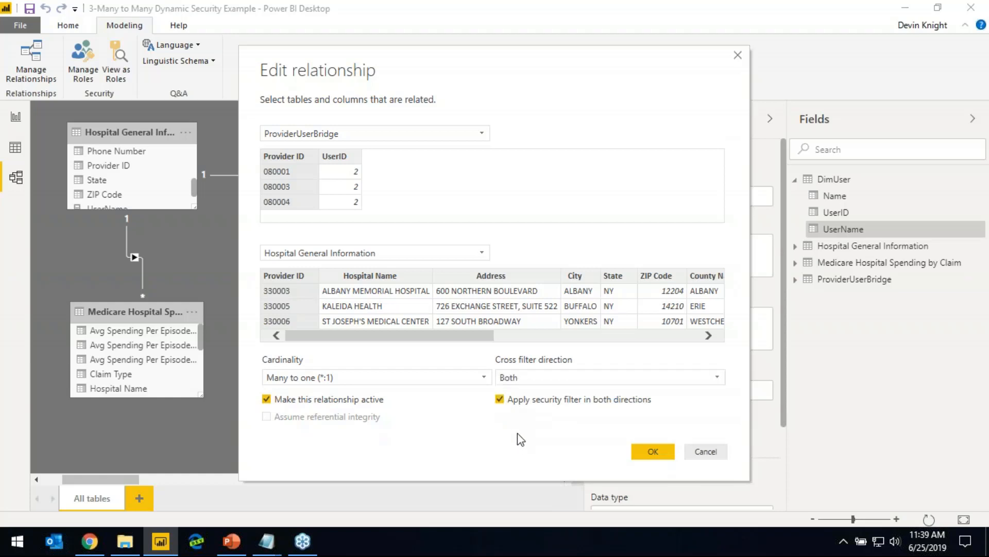
left_click(652, 451)
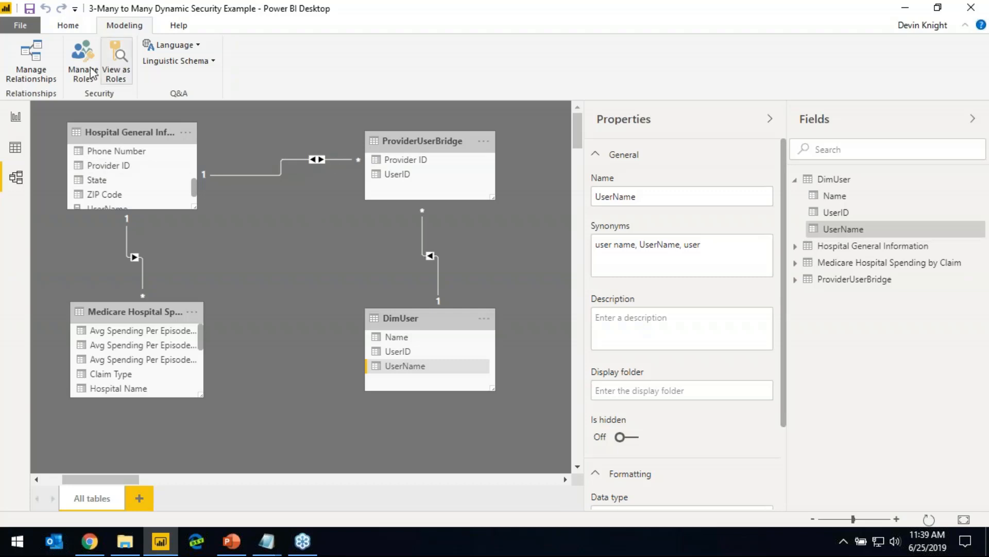
Publish the report to the Security Webinar workspace and dismiss the publishing dialog
left_click(62, 25)
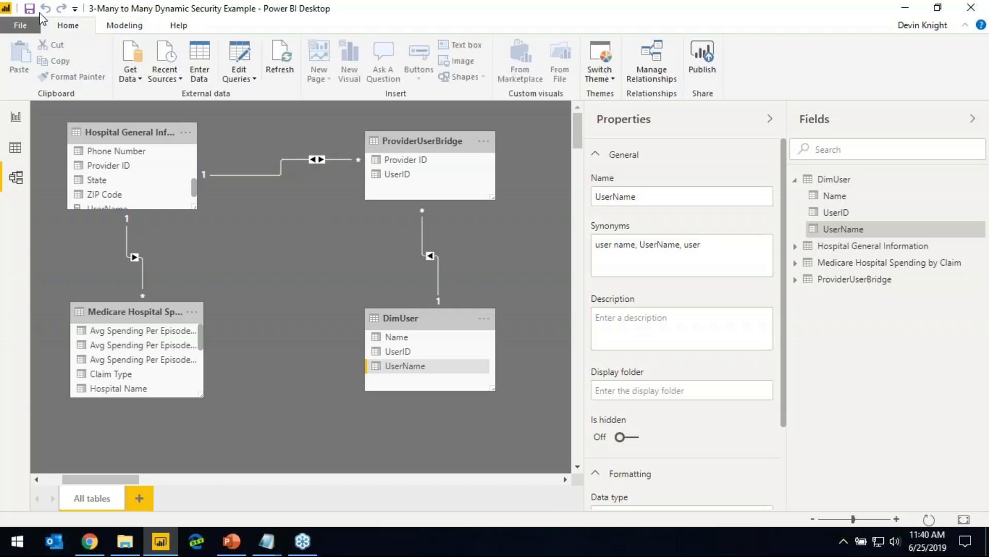
left_click(701, 57)
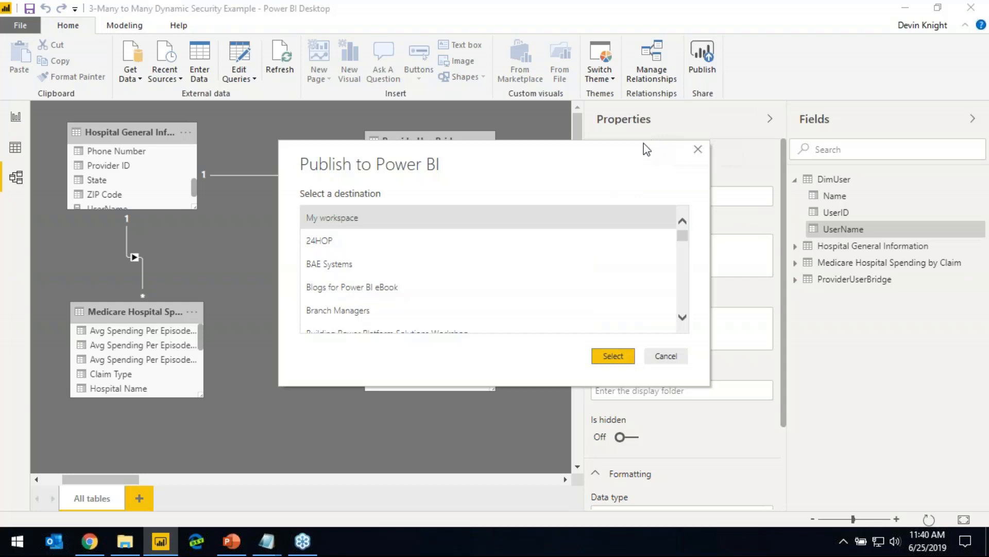
left_click_drag(684, 239, 689, 253)
scroll(664, 254, "down", 2)
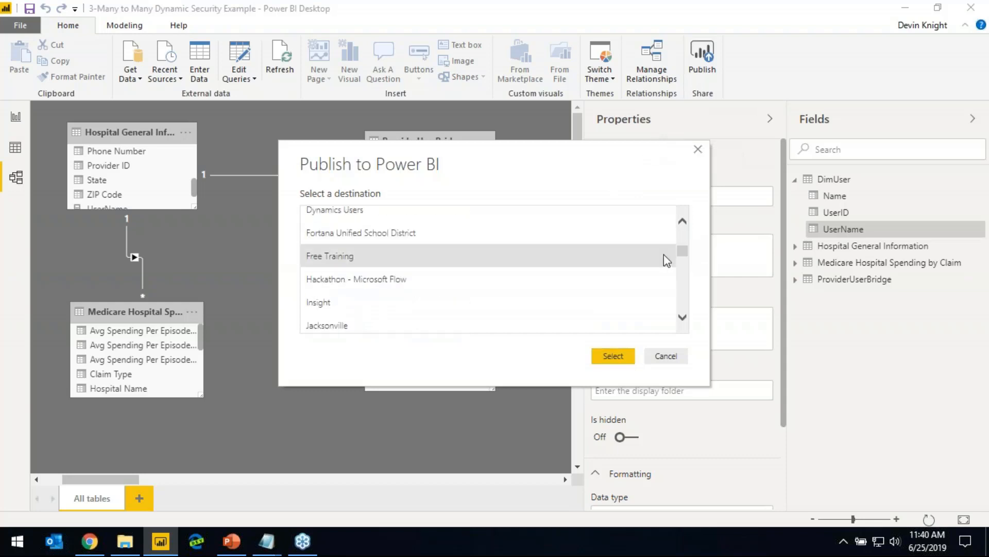
scroll(486, 274, "down", 7)
scroll(484, 270, "down", 10)
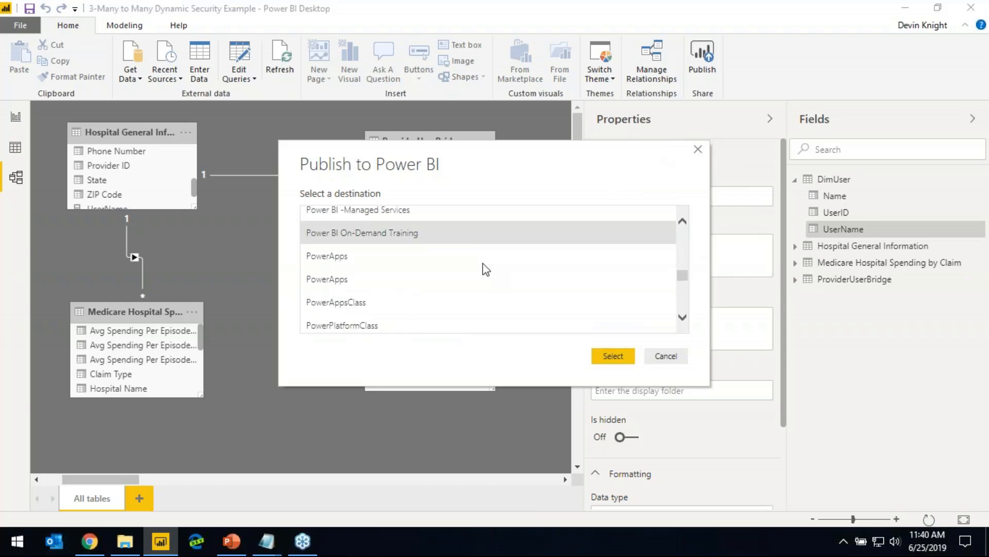
scroll(477, 264, "down", 3)
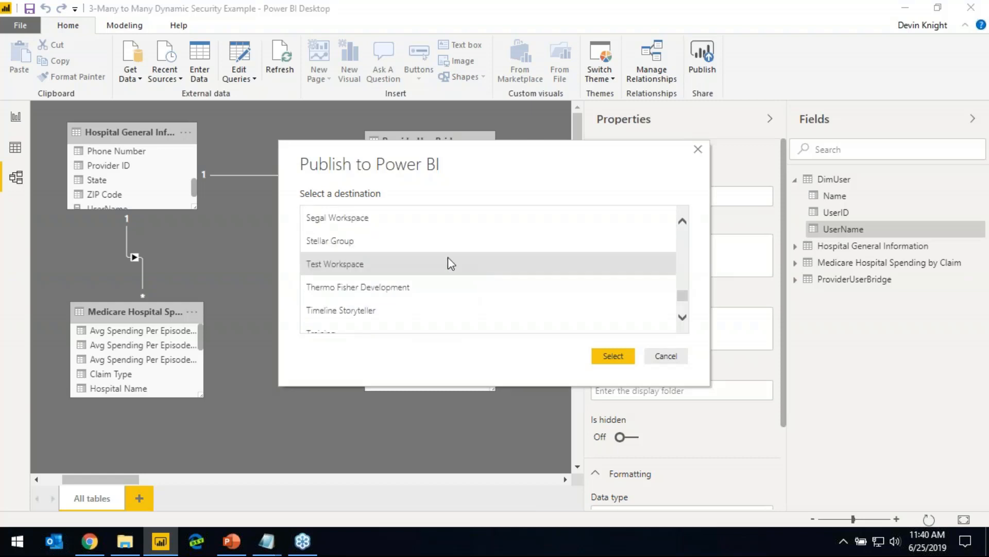
scroll(438, 251, "up", 2)
left_click(381, 235)
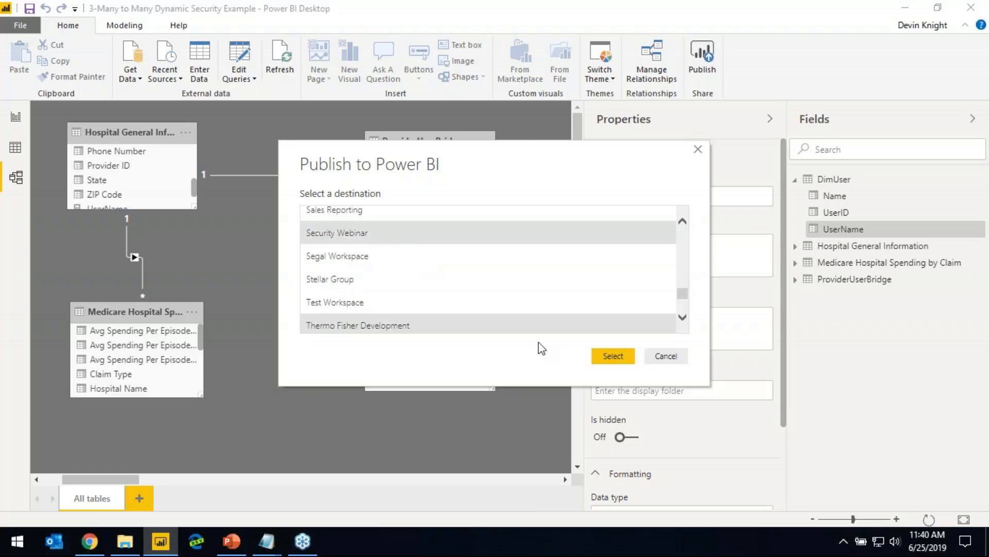
left_click(614, 355)
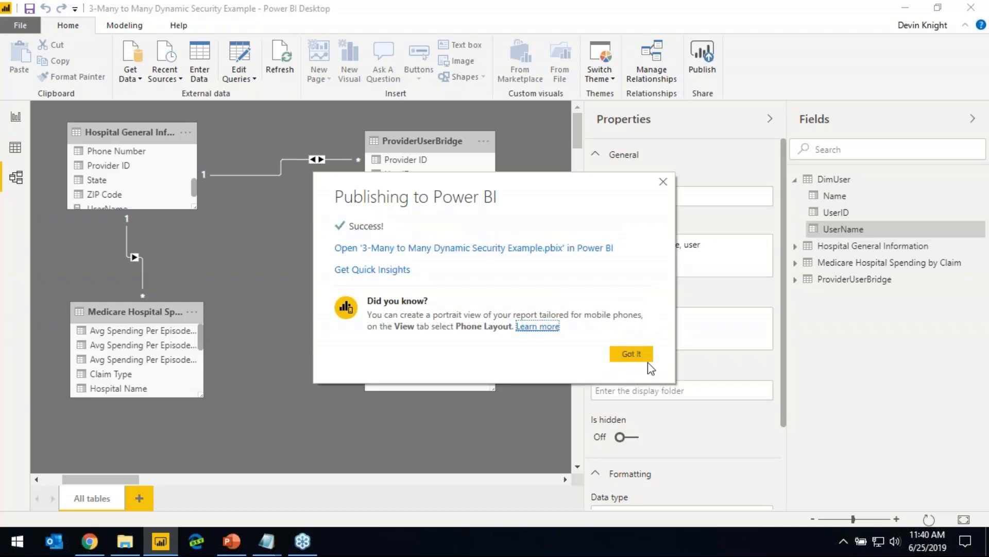
left_click(631, 353)
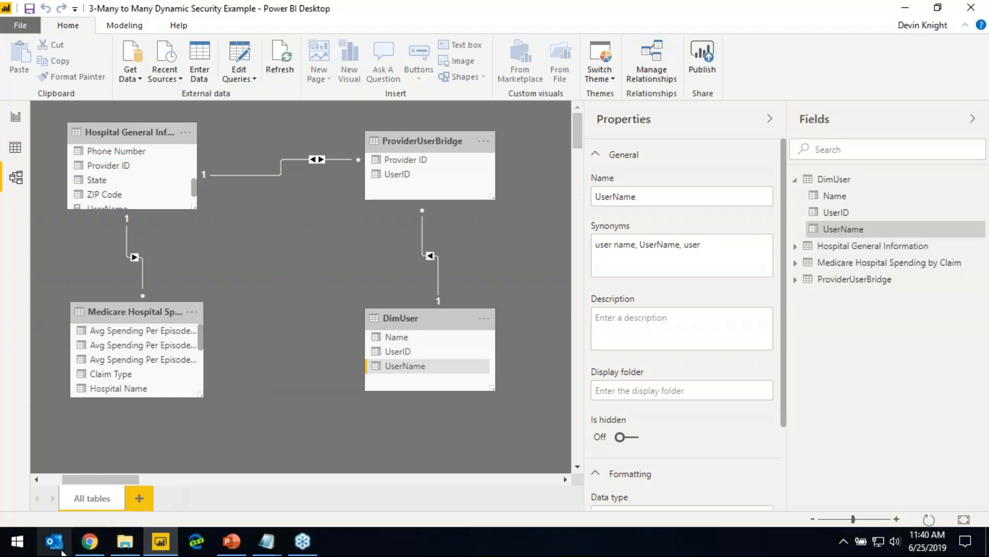
Switch to the Power BI service in Chrome and open the security settings of the 3-Many to Many Dynamic Security Example dataset
left_click(85, 545)
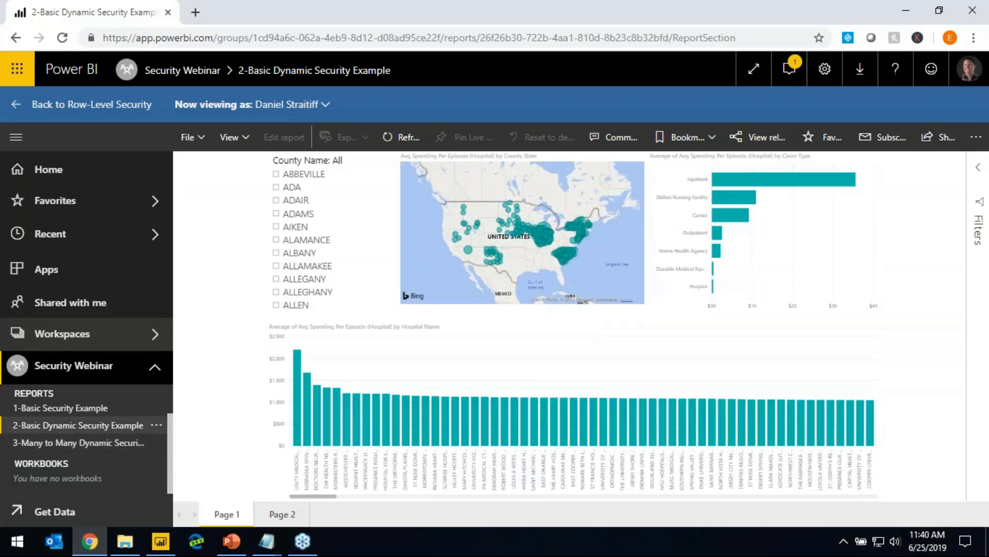
triple_click(164, 490)
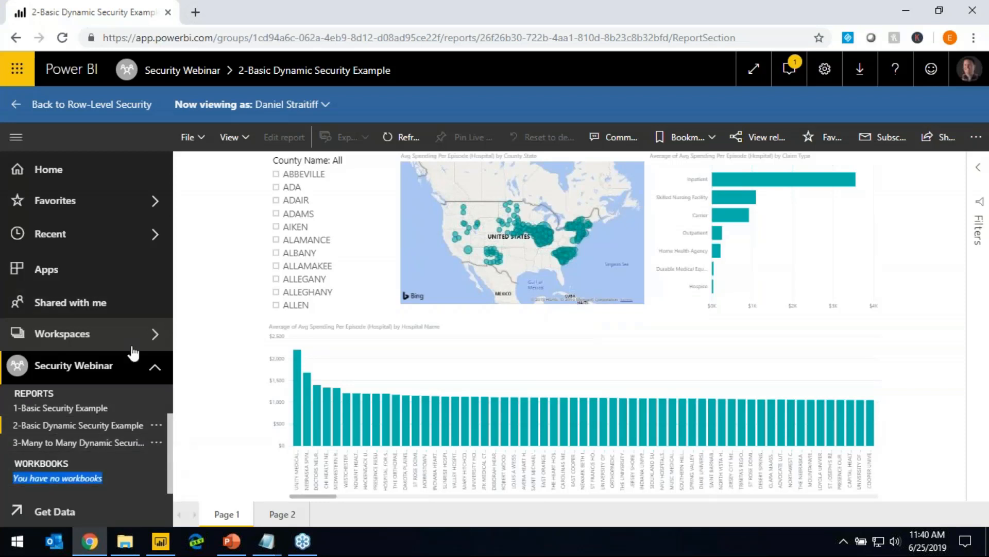
left_click(96, 380)
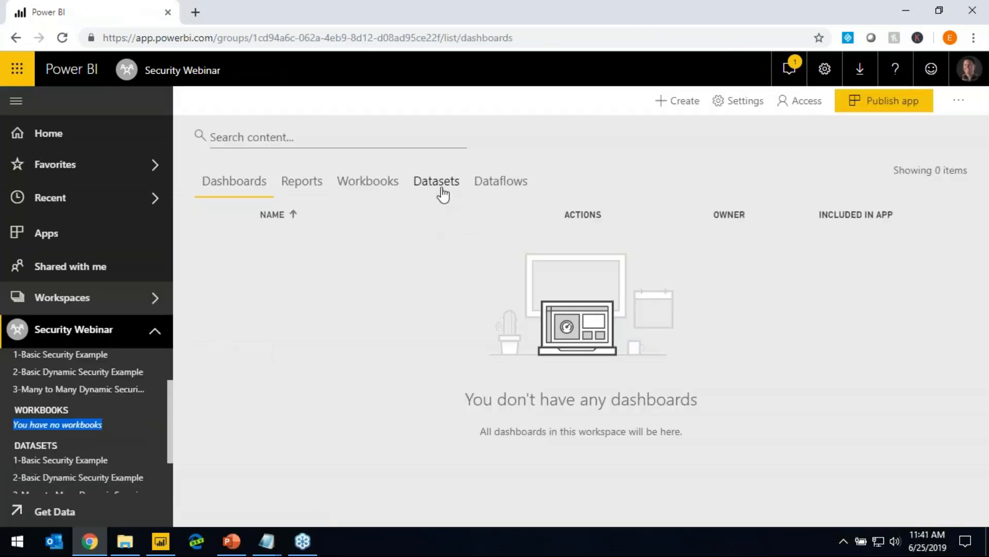
left_click(439, 186)
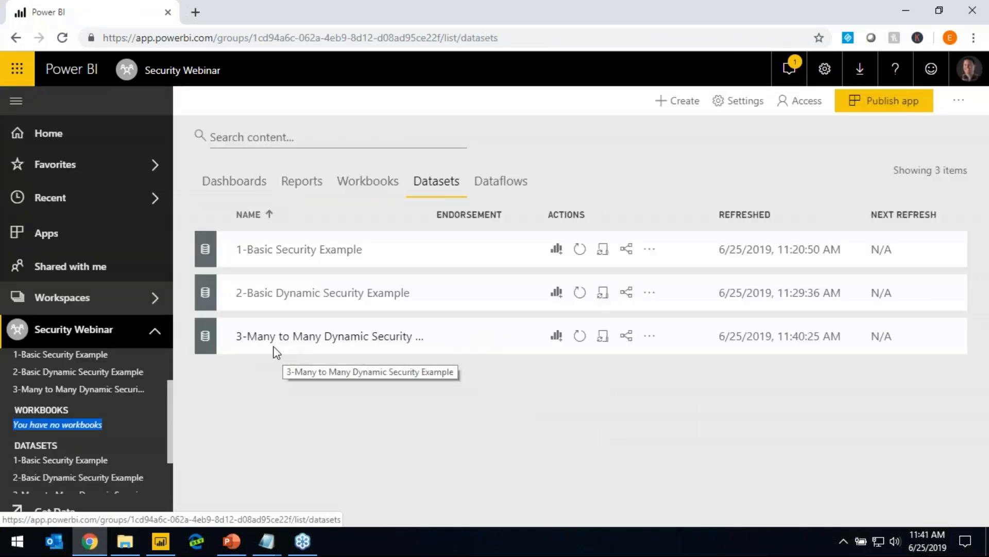
left_click(651, 336)
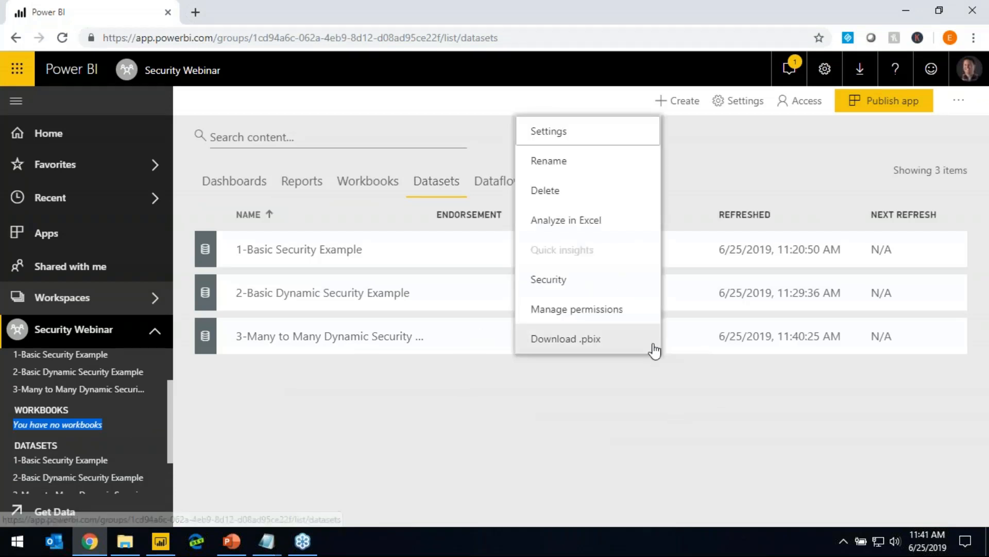
left_click(587, 284)
Add the Trainers group as a member of the Dynamic Security role and save the membership
left_click(497, 196)
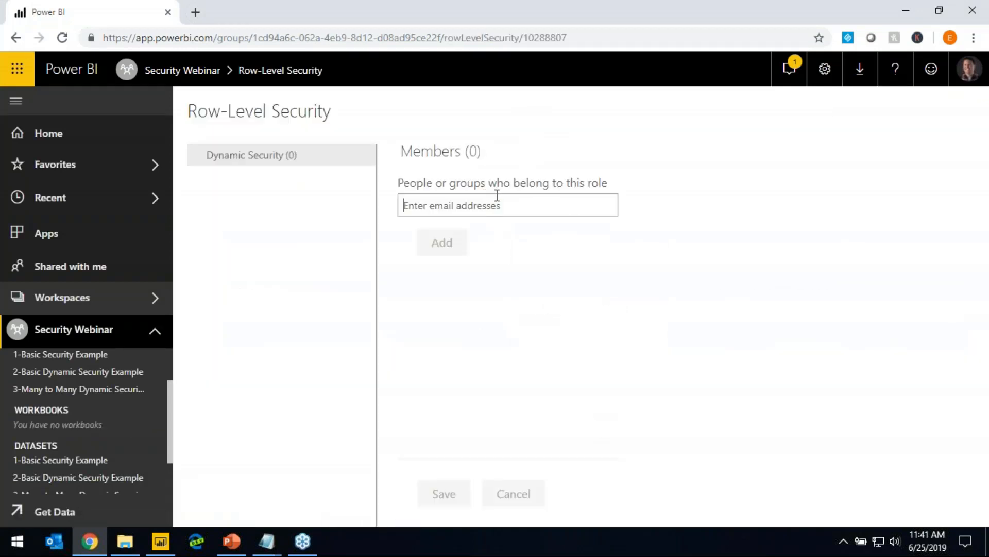
type("tRAINER")
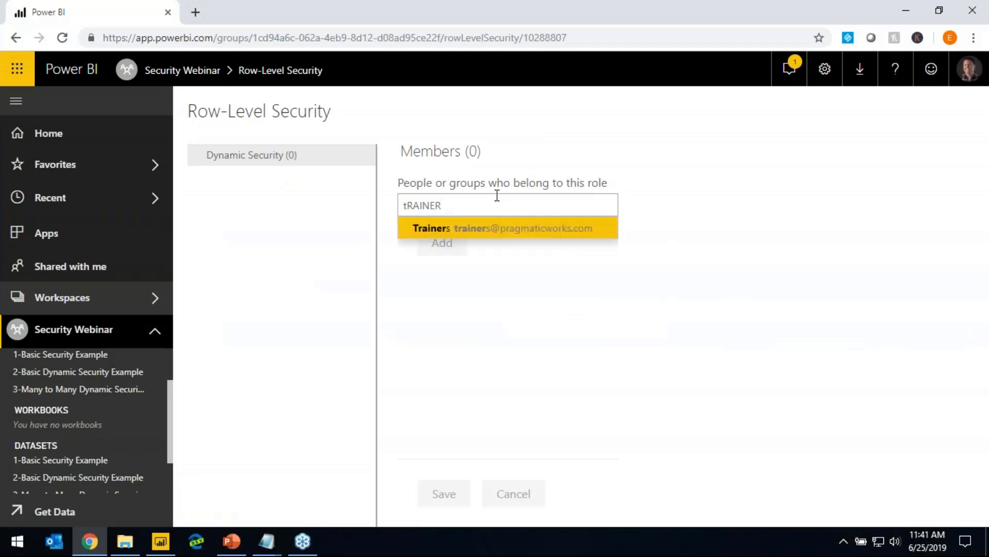
left_click(481, 228)
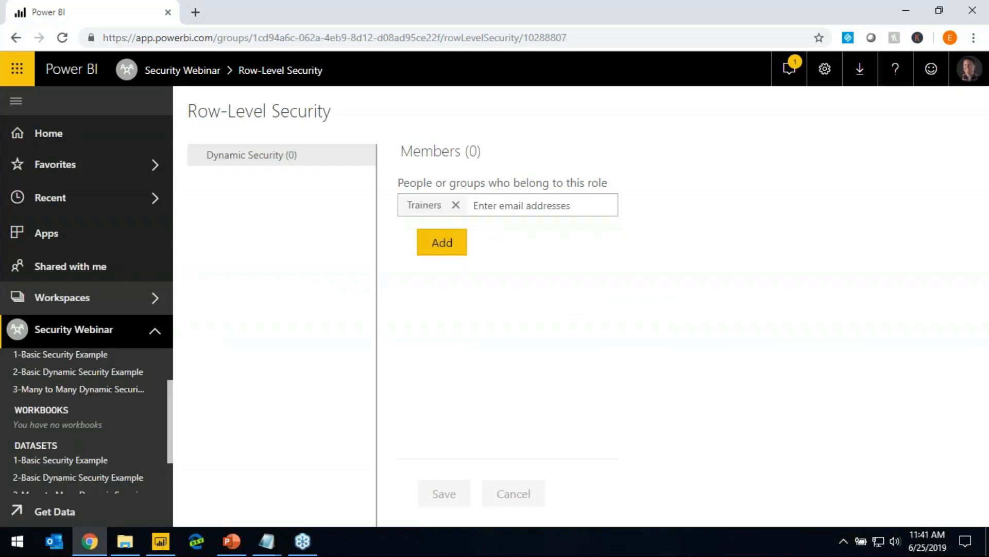
left_click(442, 242)
left_click(443, 495)
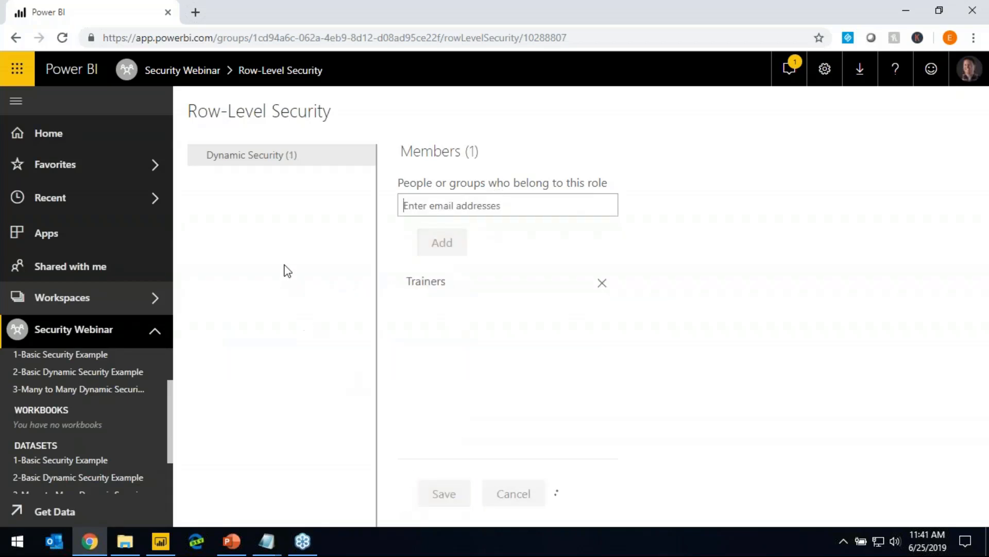
Test the report as the Dynamic Security role, examining the hospital map on Page 1 and the user name values on Page 2
mouse_move(290, 157)
left_click(368, 158)
left_click(384, 177)
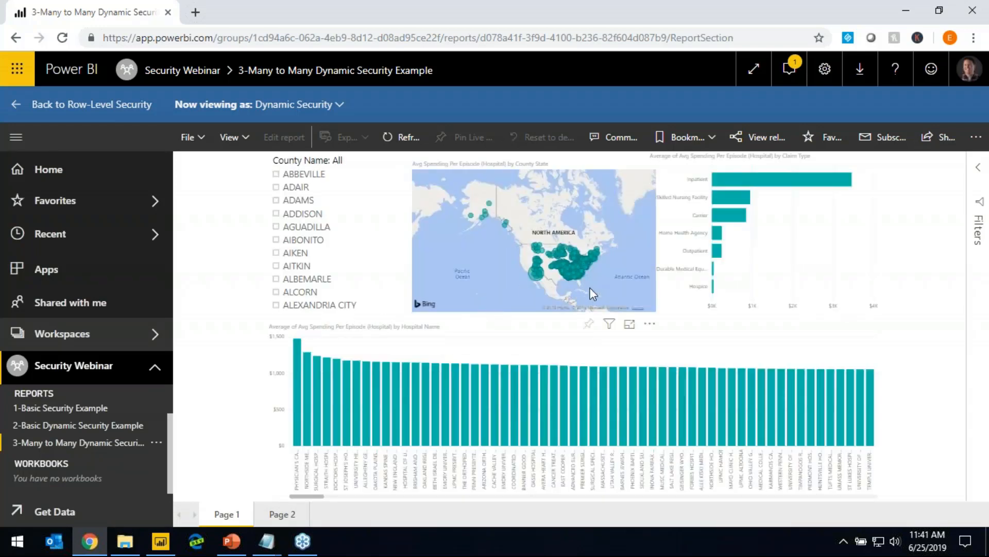
scroll(589, 287, "up", 1)
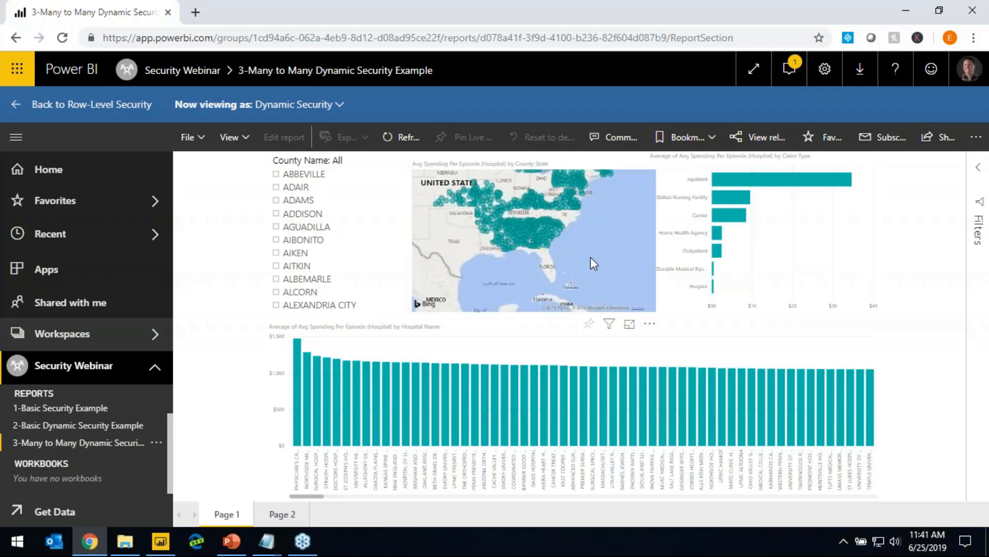
left_click_drag(591, 256, 605, 286)
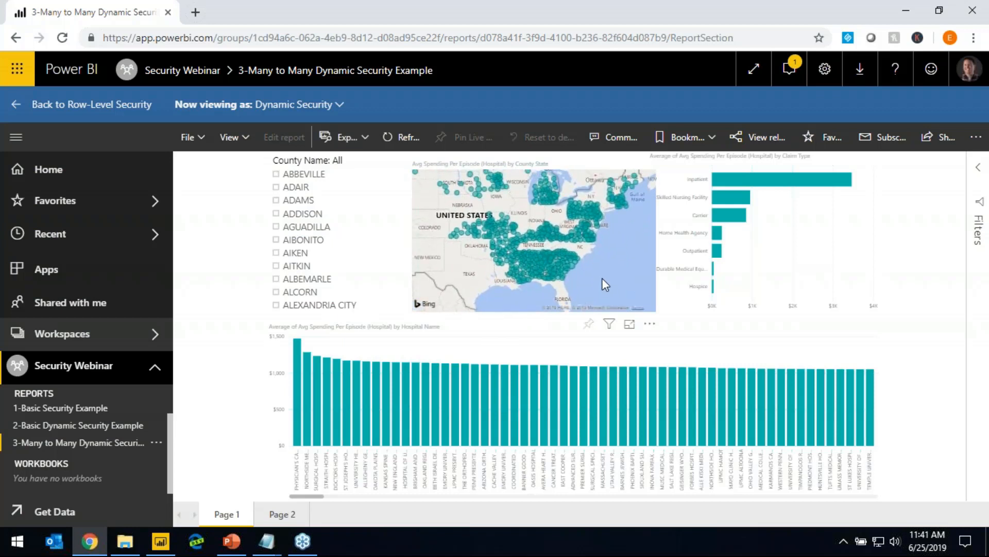
scroll(602, 277, "down", 2)
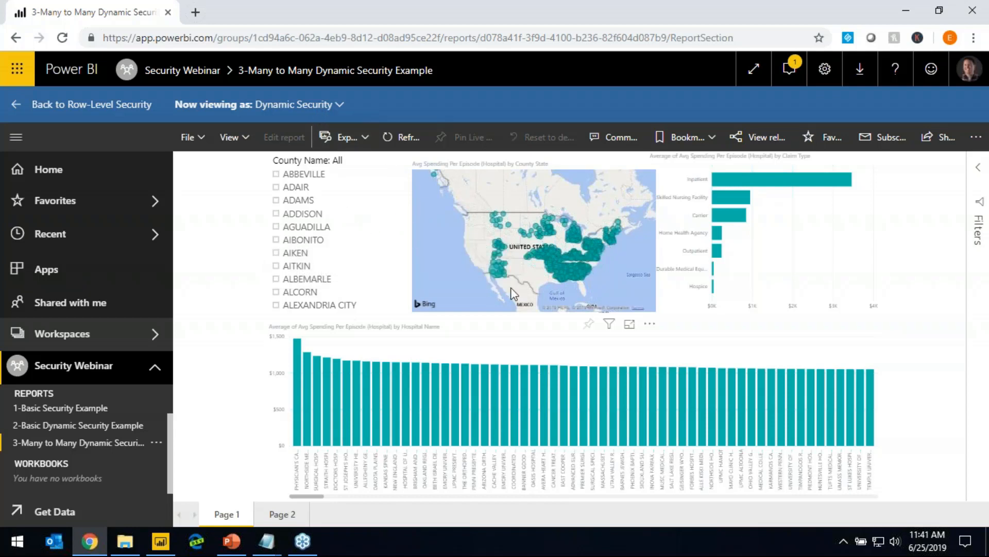
left_click(296, 514)
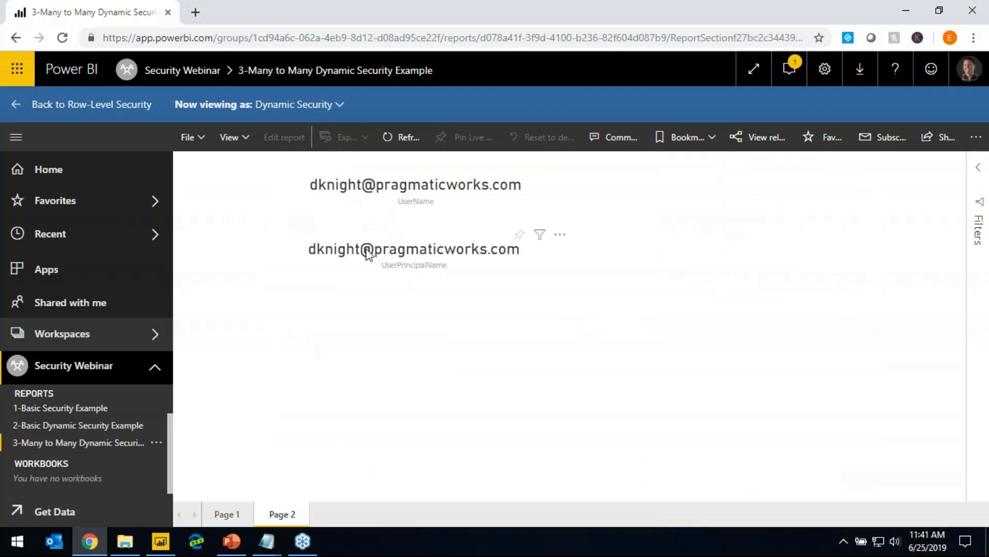
left_click(227, 514)
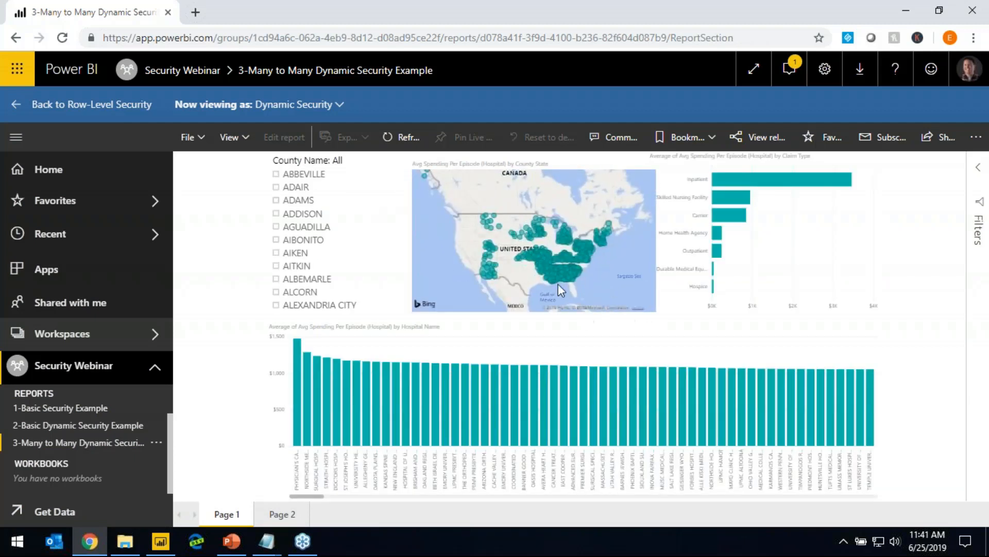
View Page 1 as an individual person instead of the Dynamic Security role, selecting a colleague by name
left_click(338, 105)
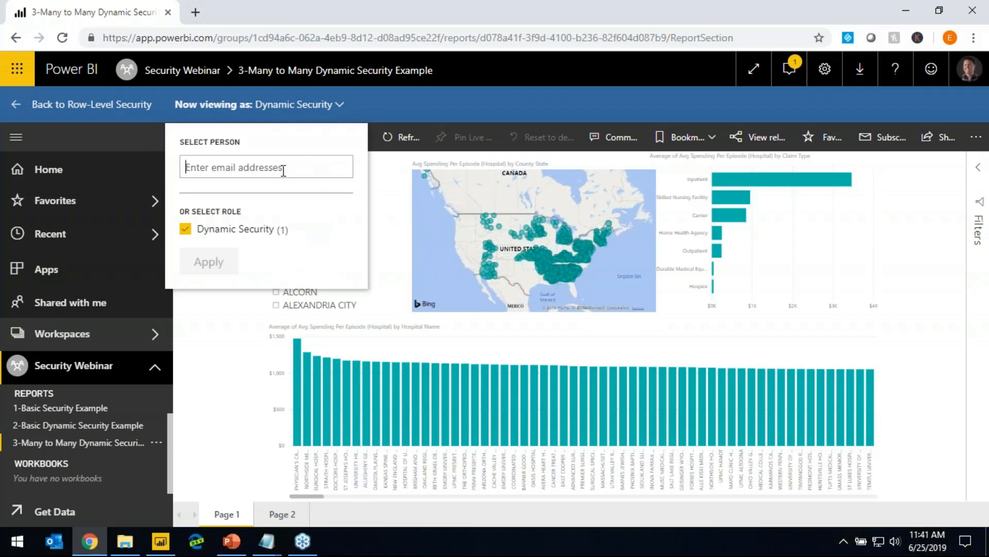
type("MITCH")
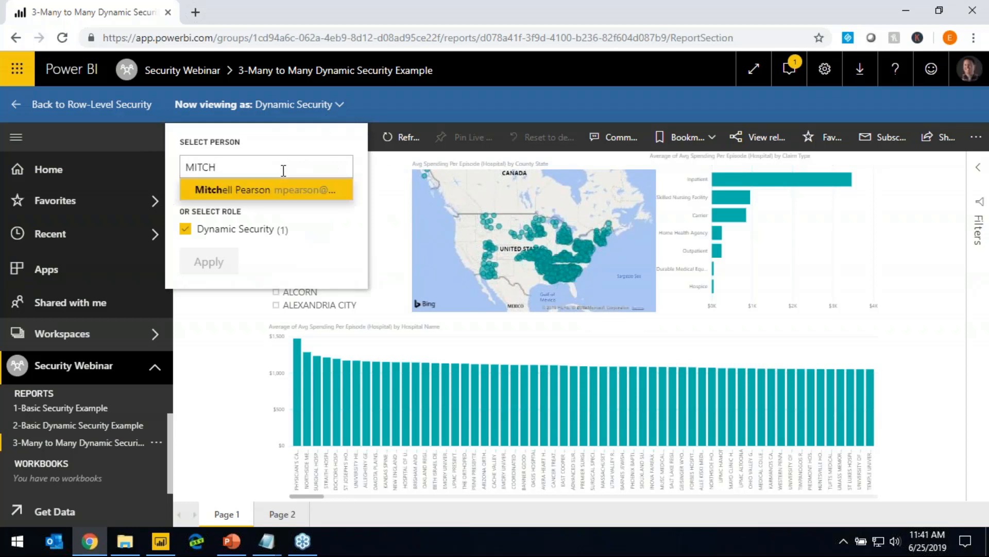
type("E")
left_click(276, 190)
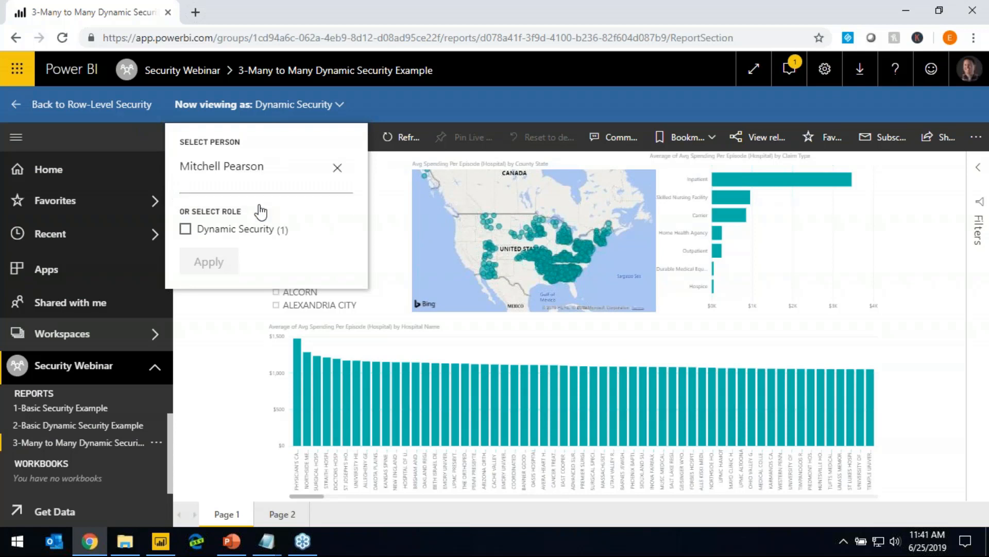
left_click(213, 268)
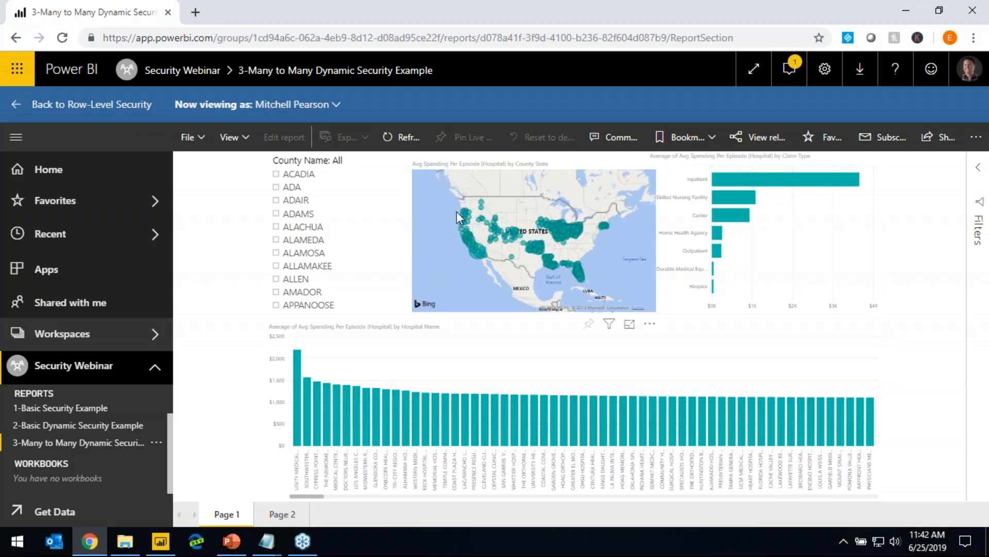
Replace the tested person with a second colleague and inspect the southeastern United States on the hospital map
left_click(330, 104)
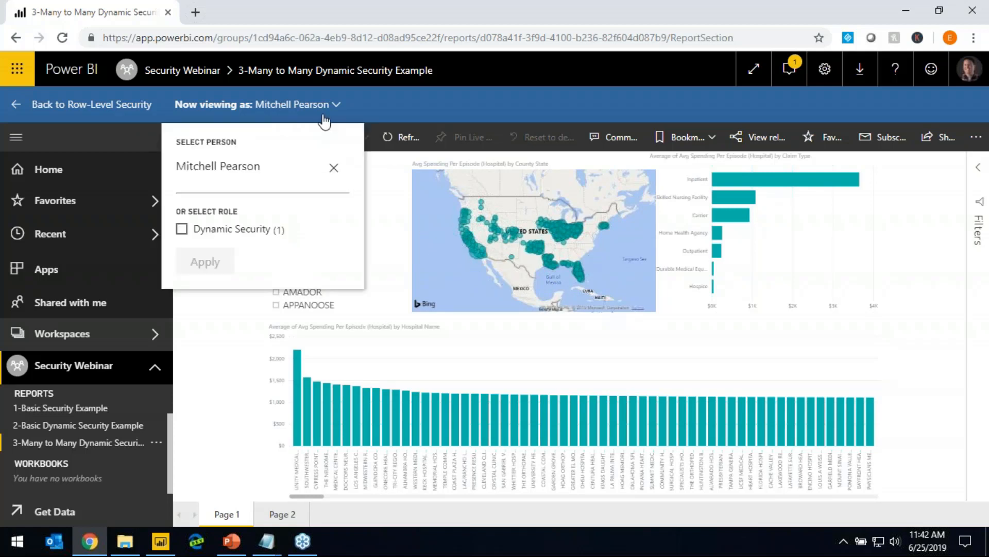
left_click(334, 167)
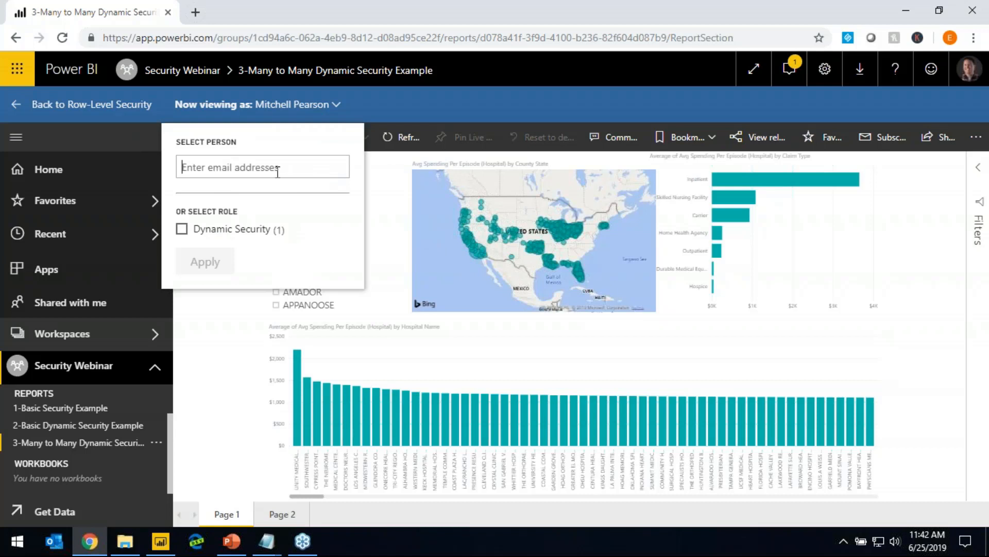
type("MANU")
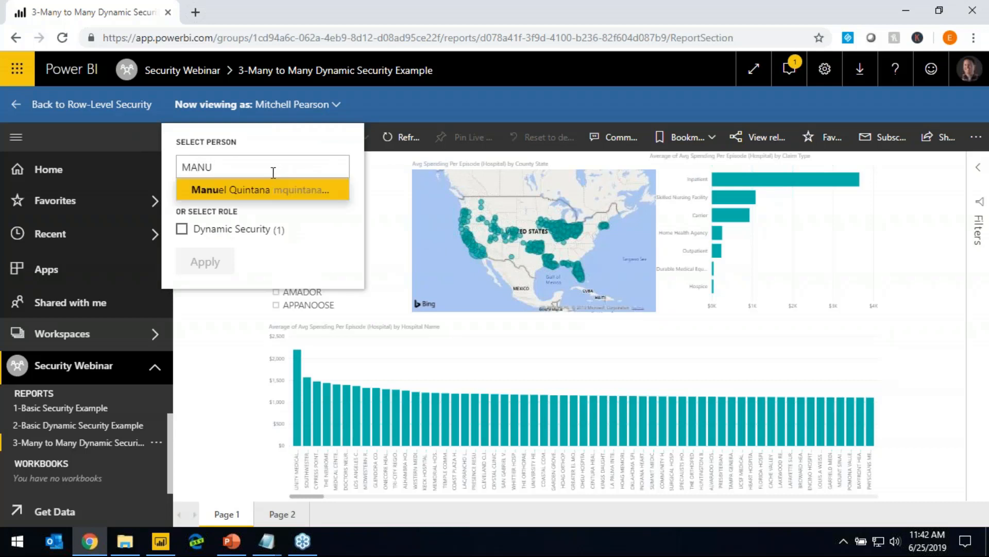
left_click(279, 185)
left_click(217, 260)
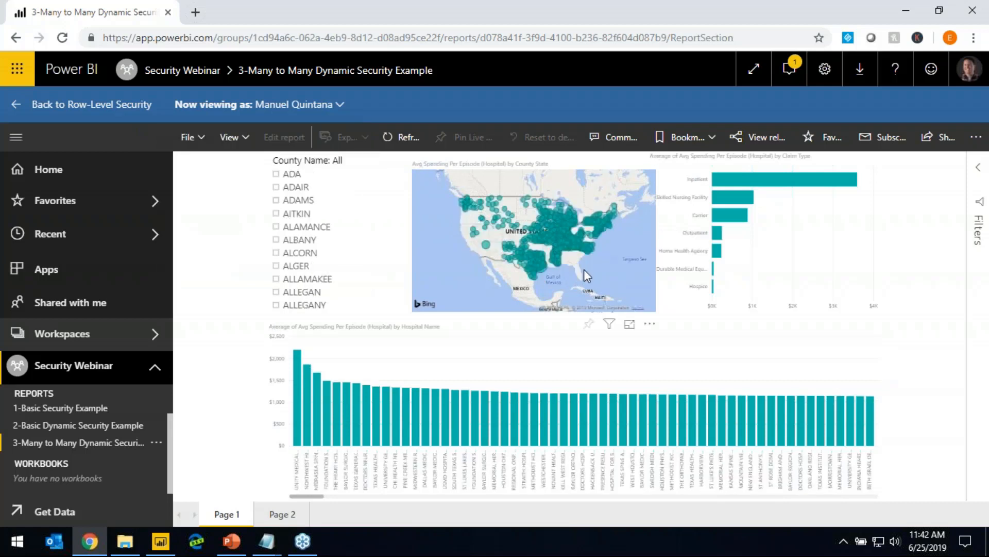
scroll(587, 249, "up", 4)
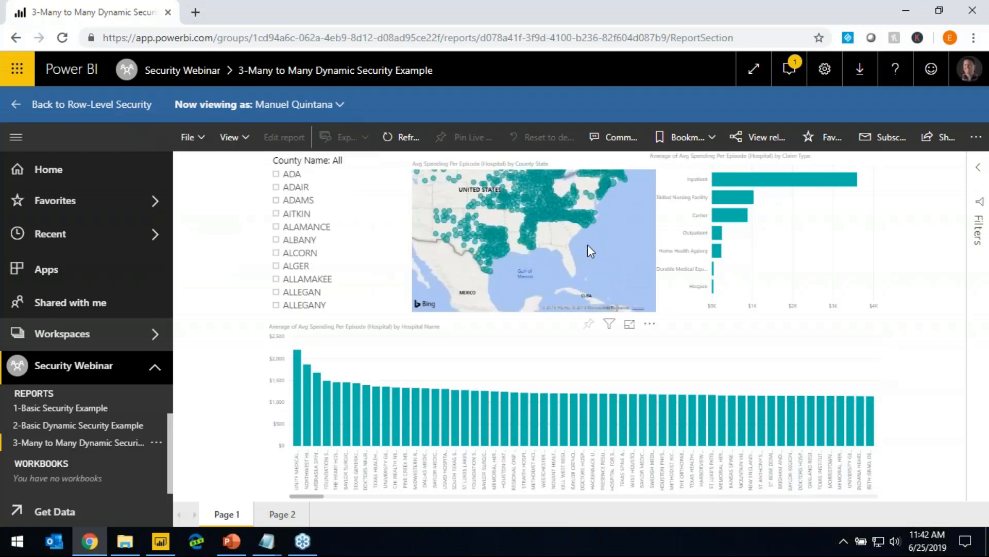
scroll(552, 253, "down", 3)
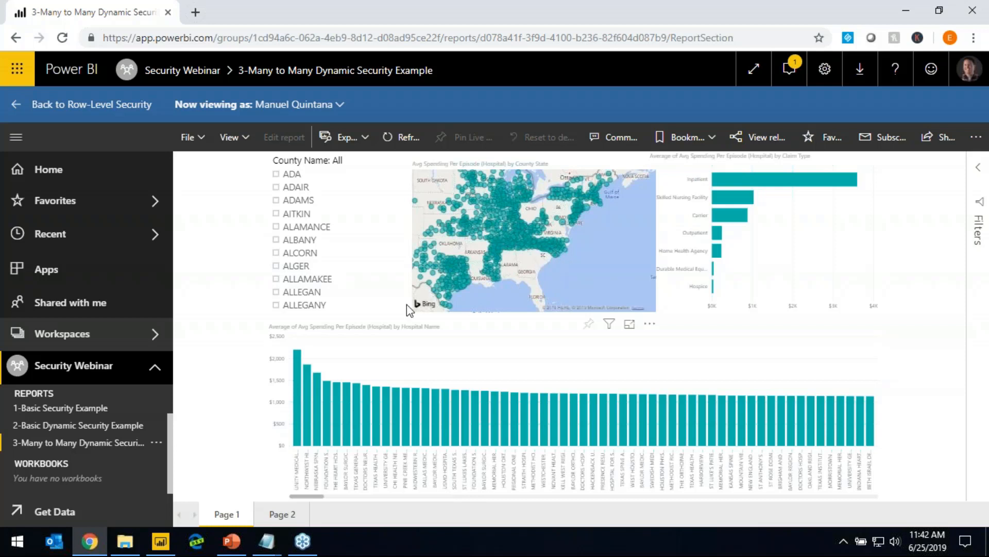
Switch to PowerPoint and start the slide show at the "Dynamic Row Level Security with DAX" slide
left_click(232, 542)
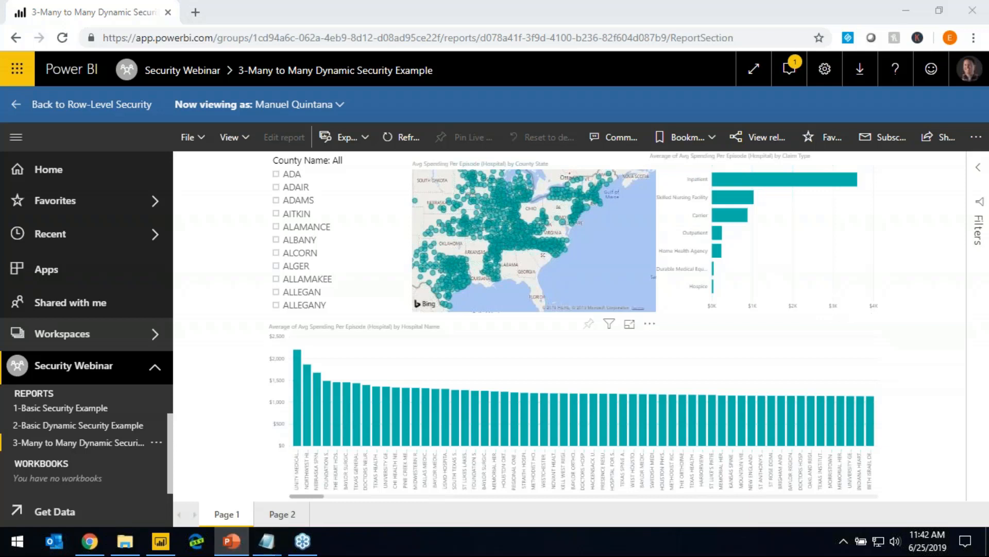
key("shift+F5")
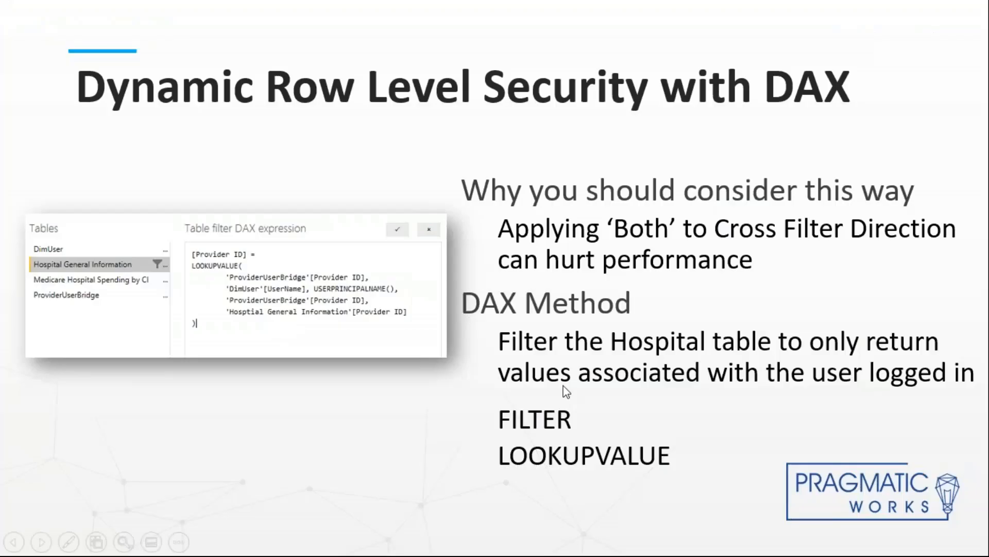
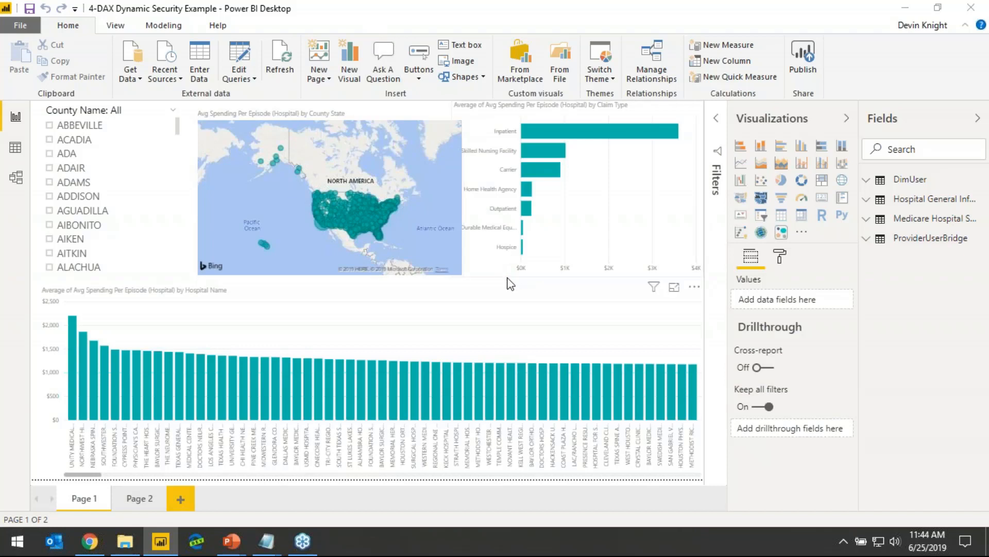
Switch to Power BI Desktop and inspect the cross filter direction options of the ProviderUserBridge to Hospital General Information relationship without changing them
left_click(14, 177)
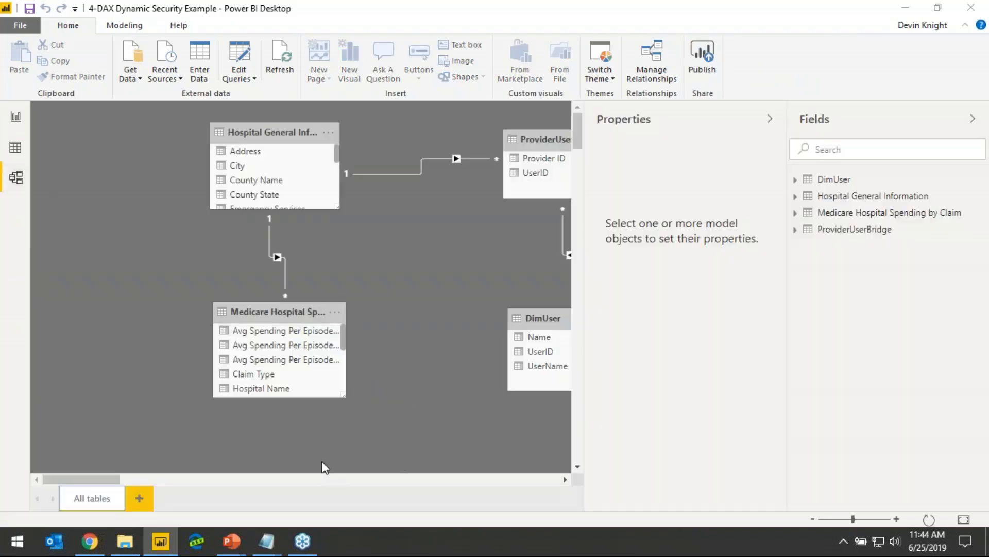
left_click_drag(118, 479, 131, 497)
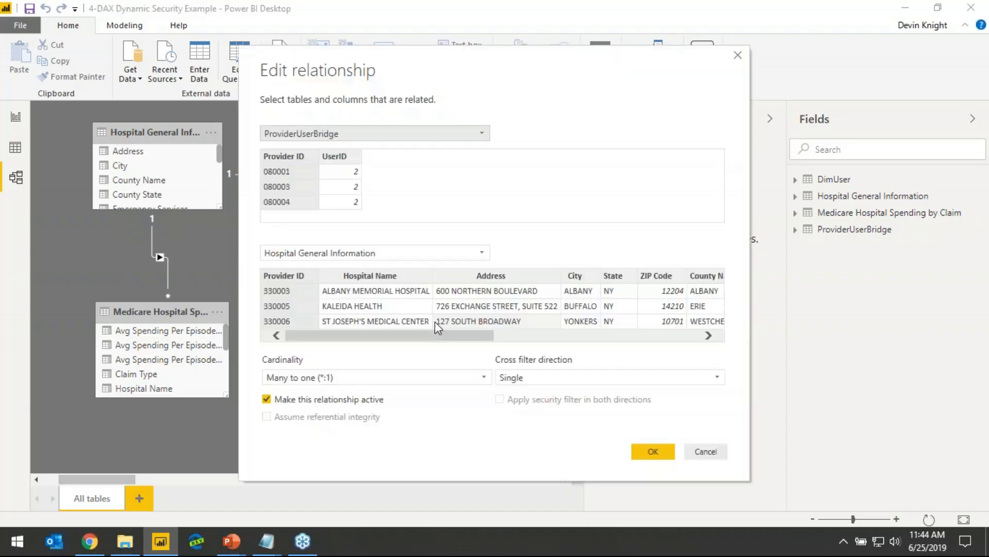
left_click(544, 378)
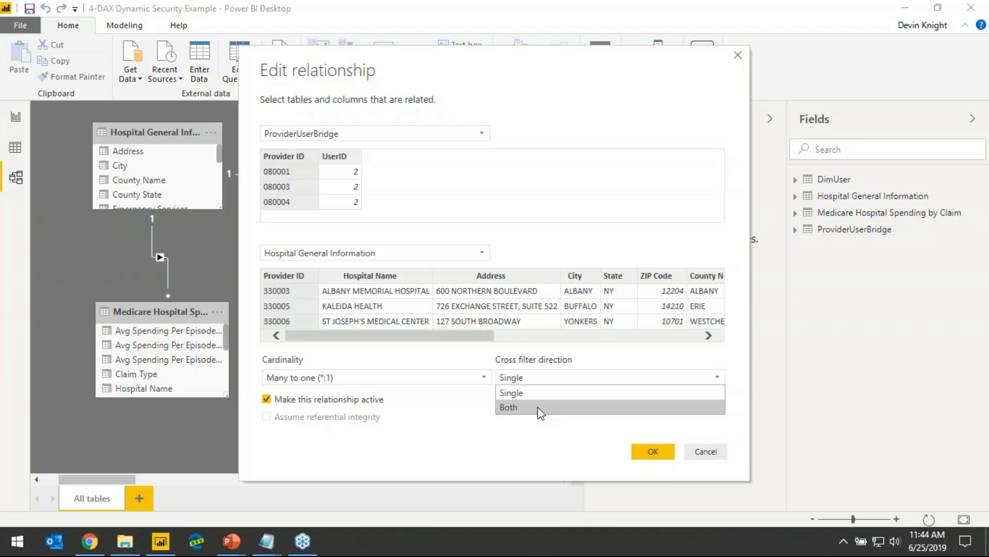
left_click(538, 407)
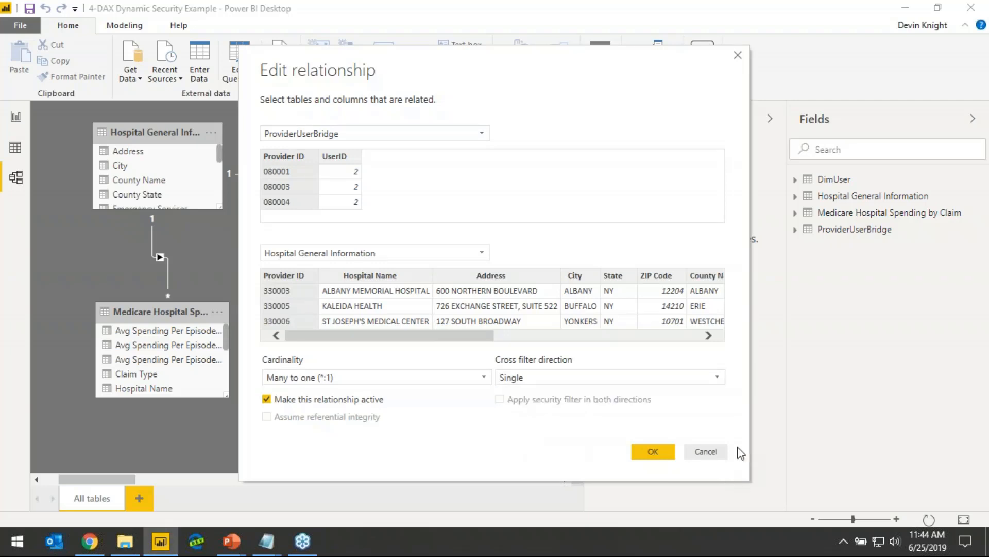
left_click(711, 452)
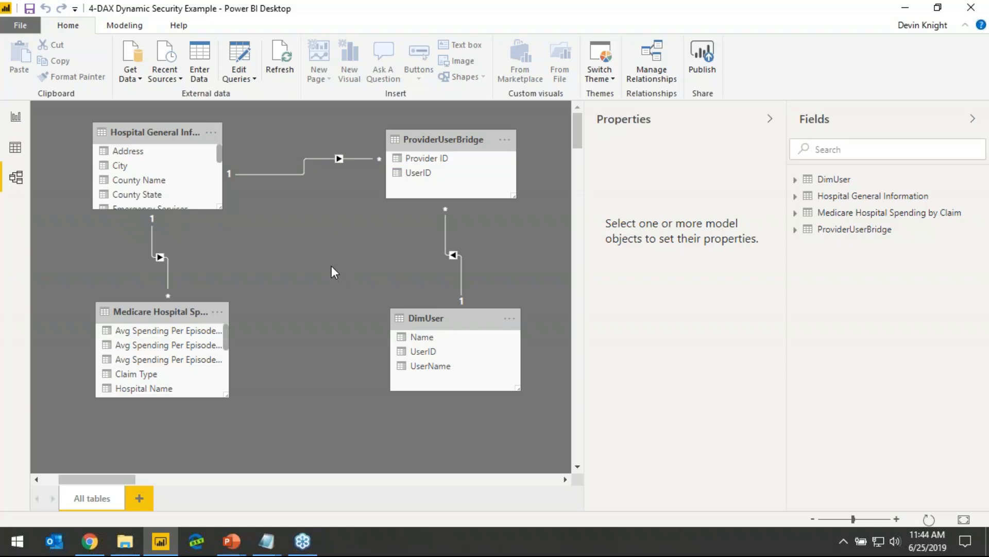
Go back to the report and create a new security role for the model
left_click(125, 26)
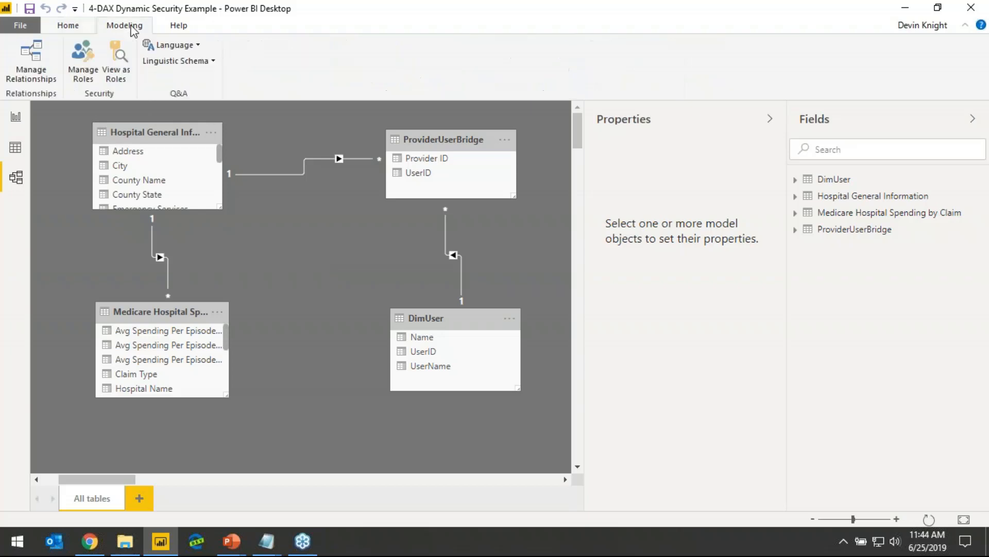
left_click(326, 253)
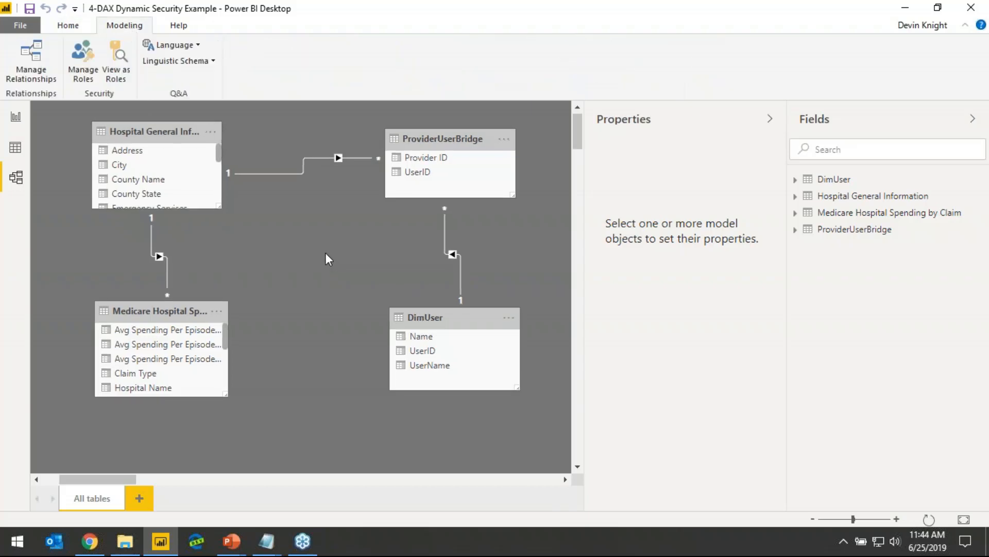
left_click(15, 117)
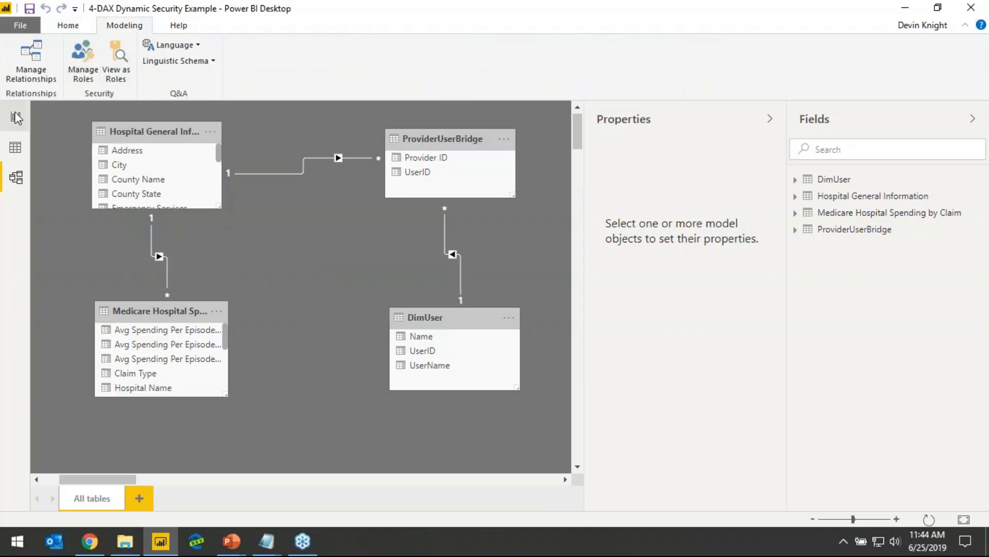
left_click(569, 62)
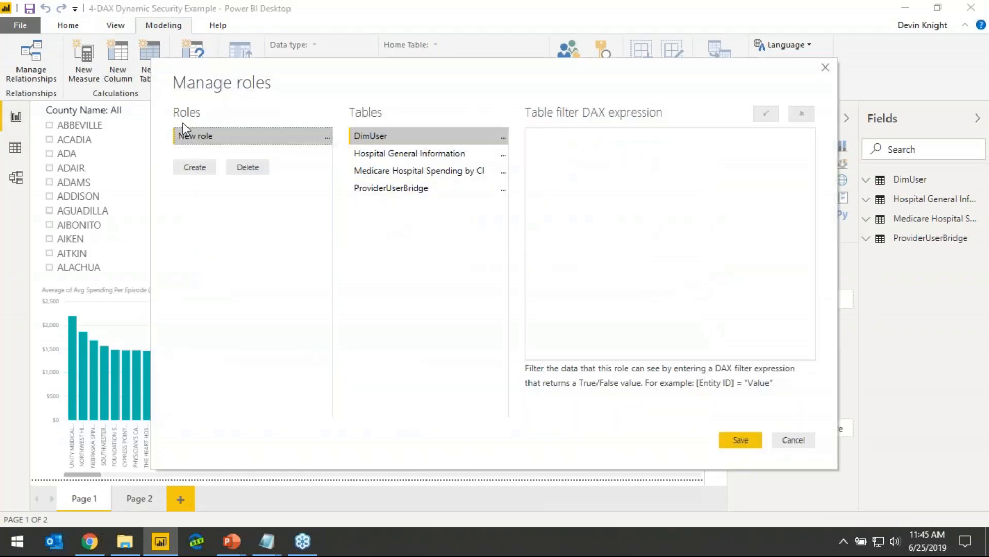
Rename the new role as Dynamic Security
double_click(196, 137)
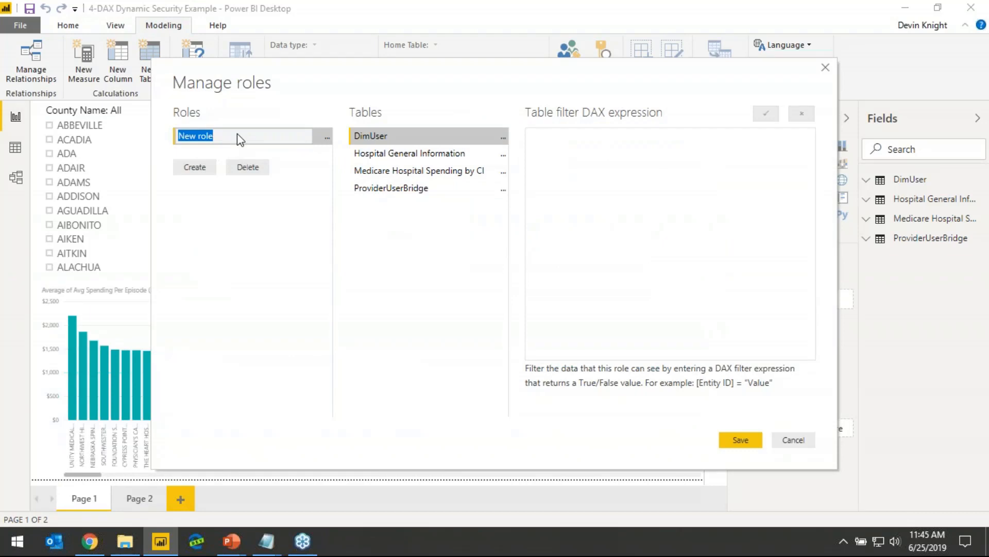
type("d")
key("BackSpace")
type("d")
key("BackSpace")
key("Caps_Lock")
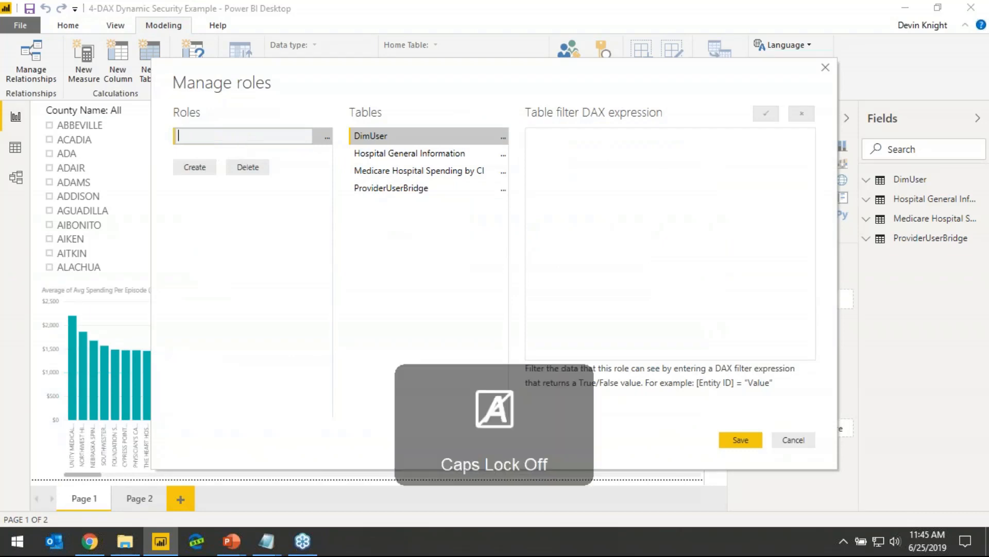
type("Dyanmic S")
key("BackSpace")
key("BackSpace")
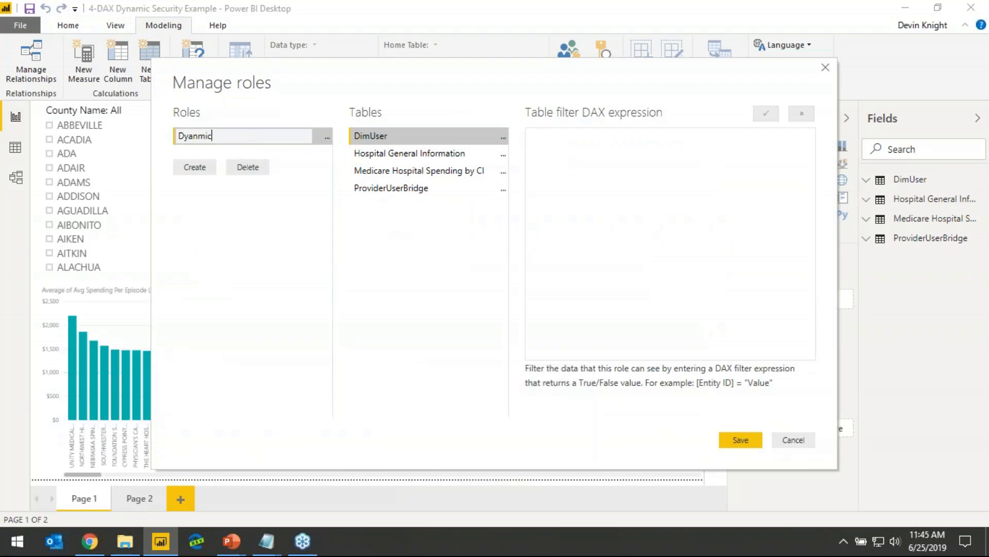
key("BackSpace")
key("BackSpace")
key("BackSpace")
key("BackSpace")
key("BackSpace")
type("namic Security")
key("BackSpace")
key("BackSpace")
key("BackSpace")
key("BackSpace")
key("BackSpace")
key("BackSpace")
type("curity")
left_click(400, 263)
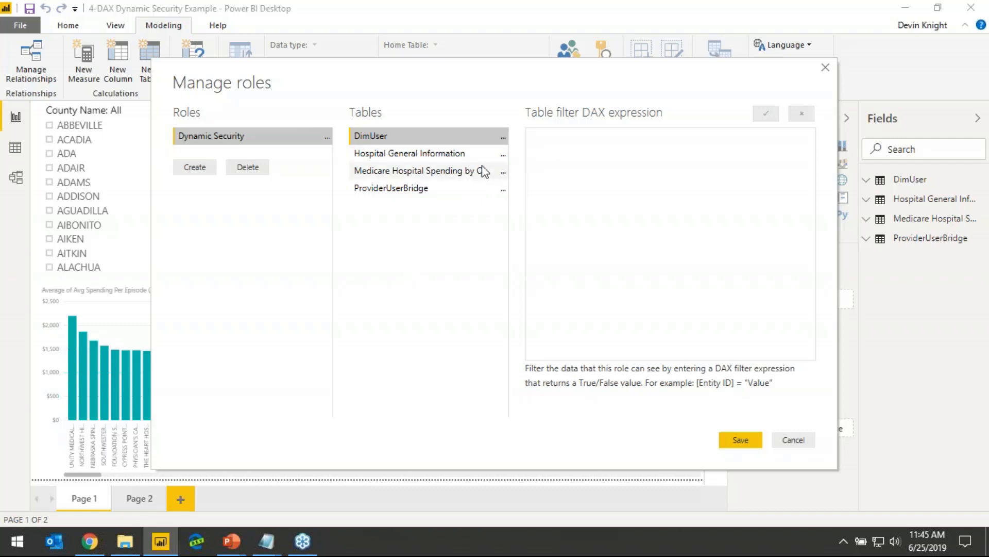
Add a table filter on [Provider ID] to the Hospital General Information table for the Dynamic Security role
left_click(389, 154)
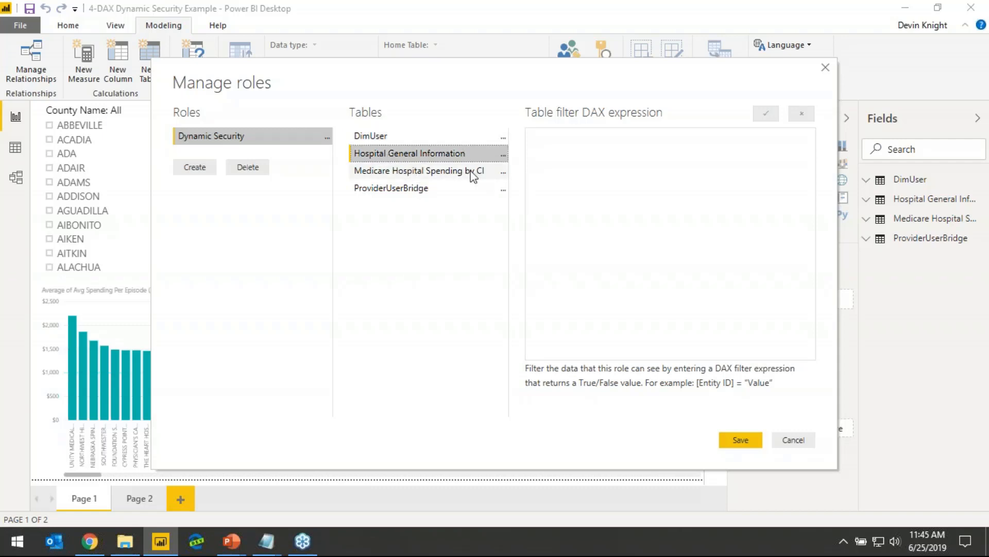
left_click(504, 156)
mouse_move(554, 165)
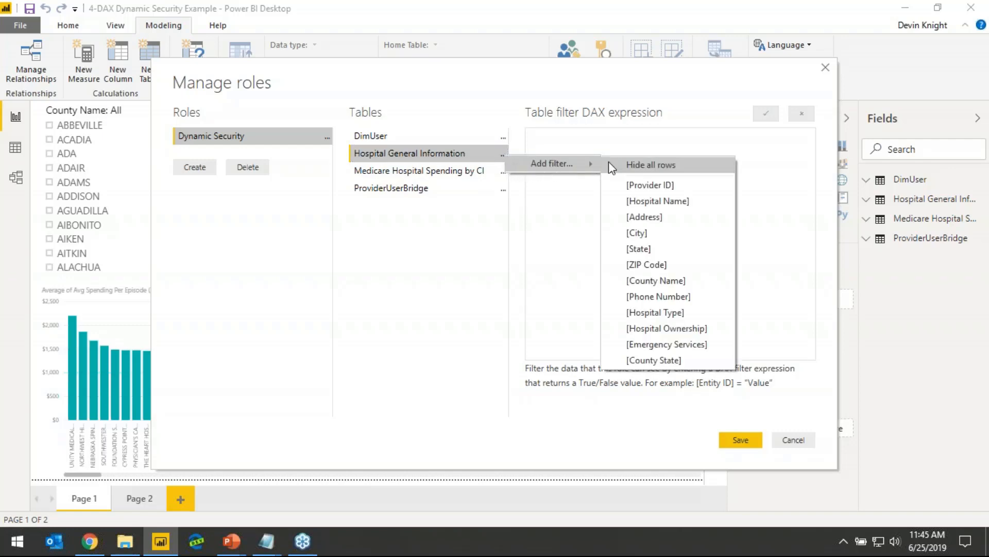
left_click(623, 185)
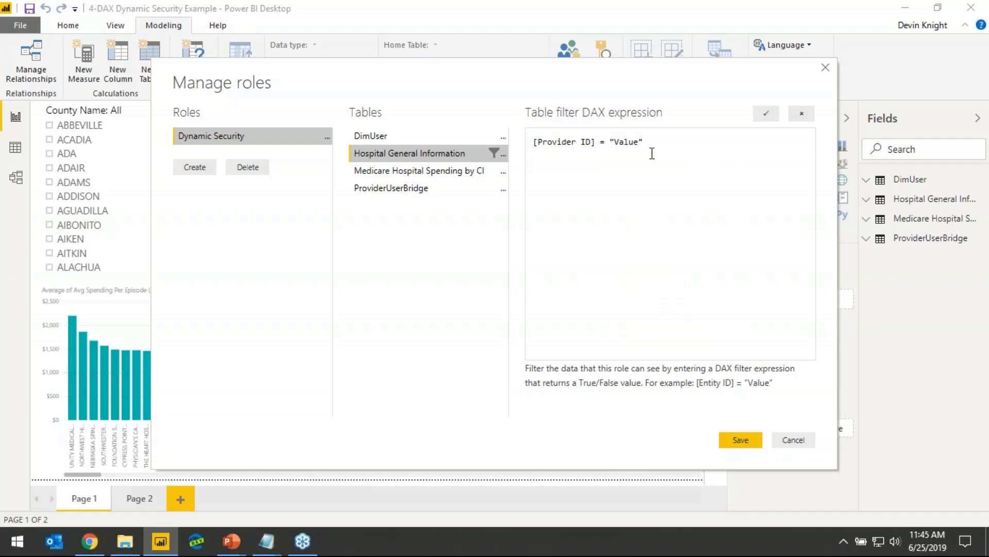
Replace the placeholder value in the [Provider ID] filter with an empty LOOKUPVALUE() function split over several lines
left_click_drag(644, 141, 613, 142)
key("BackSpace")
key("BackSpace")
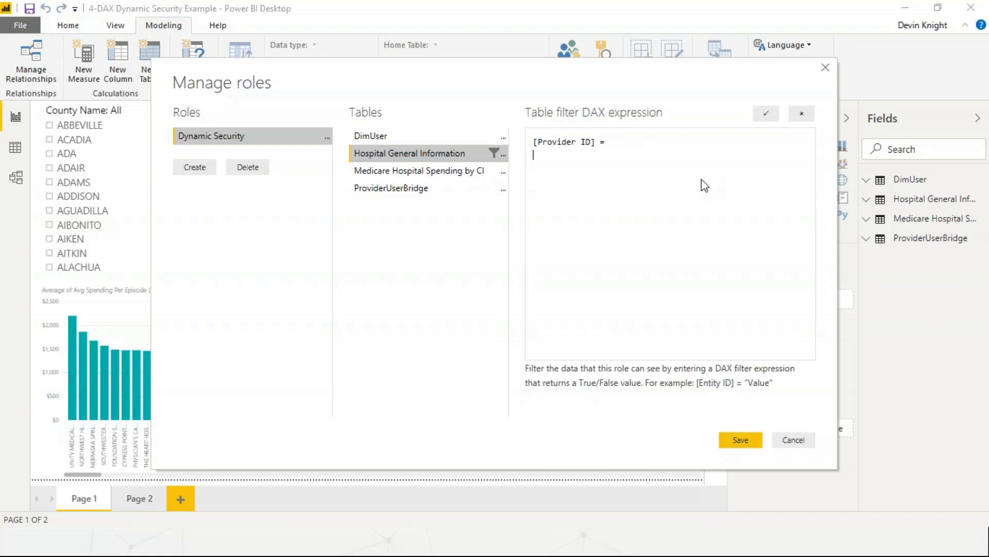
key("Caps_Lock")
type("LOOKUPVALUE(")
key("Return")
key("Return")
type(")")
key("Up")
Enter 'ProviderUserBridge'[Provider ID] as the result column of the LOOKUPVALUE function
key("Caps_Lock")
type("'ProviderUse")
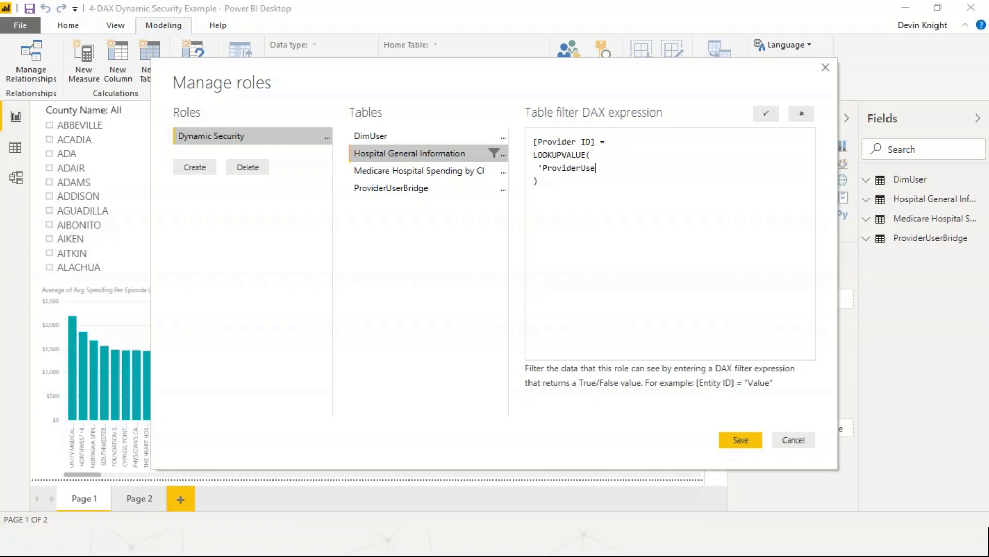
type("rBridge'")
type("[")
type("Provider ID]")
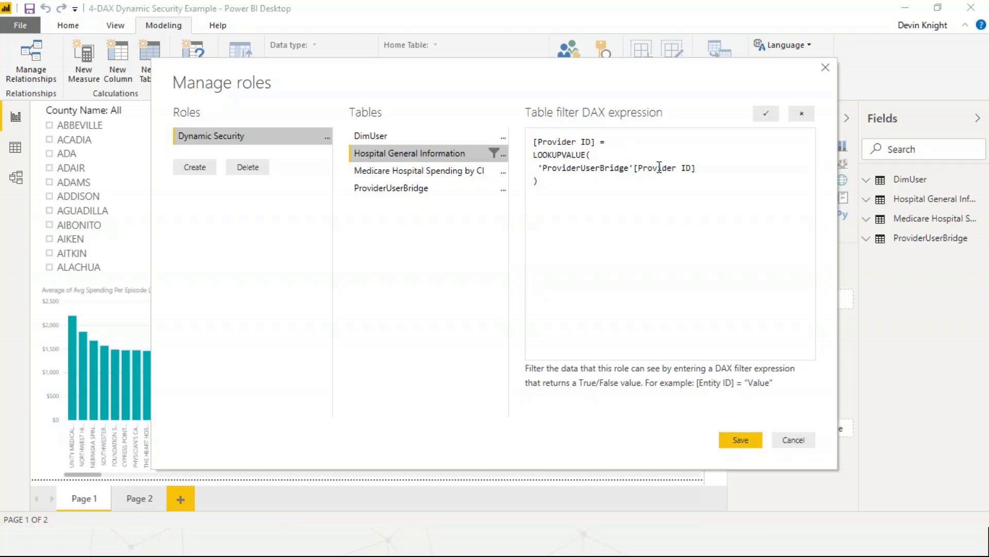
type(",")
Add the first search pair to LOOKUPVALUE, matching 'DimUser'[UserName] to UserPrincipalName()
key("Return")
type("'DimUser'[UserName],")
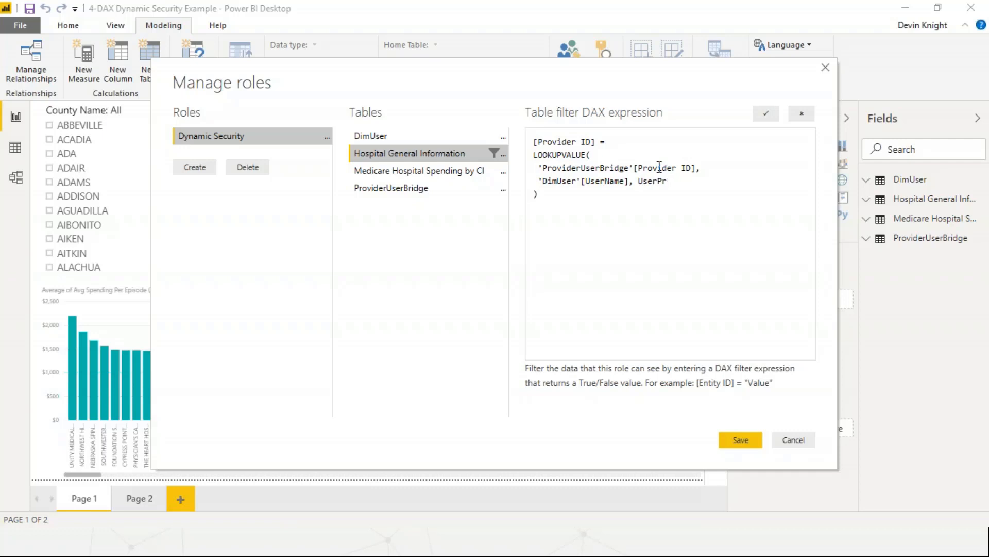
type("incipalName(),")
Add 'ProviderUserBridge'[Provider ID] as the second search column by copying the earlier line, and indent it like the others
key("Return")
type("rod")
key("shift+Right")
key("shift+Right")
key("shift+Right")
key("shift+Right")
key("shift+Right")
key("shift+Right")
key("shift+Right")
key("shift+Right")
key("shift+Right")
key("shift+Right")
key("shift+Right")
key("shift+Right")
key("shift+Right")
key("shift+Right")
key("shift+Right")
key("shift+Right")
key("shift+Right")
key("shift+Right")
key("shift+Right")
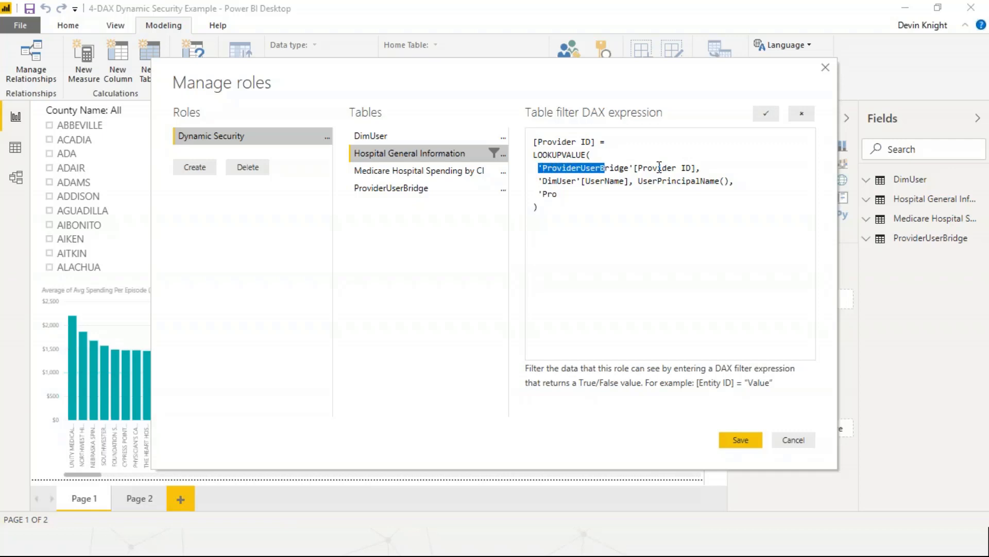
key("shift+End")
key("ctrl+c")
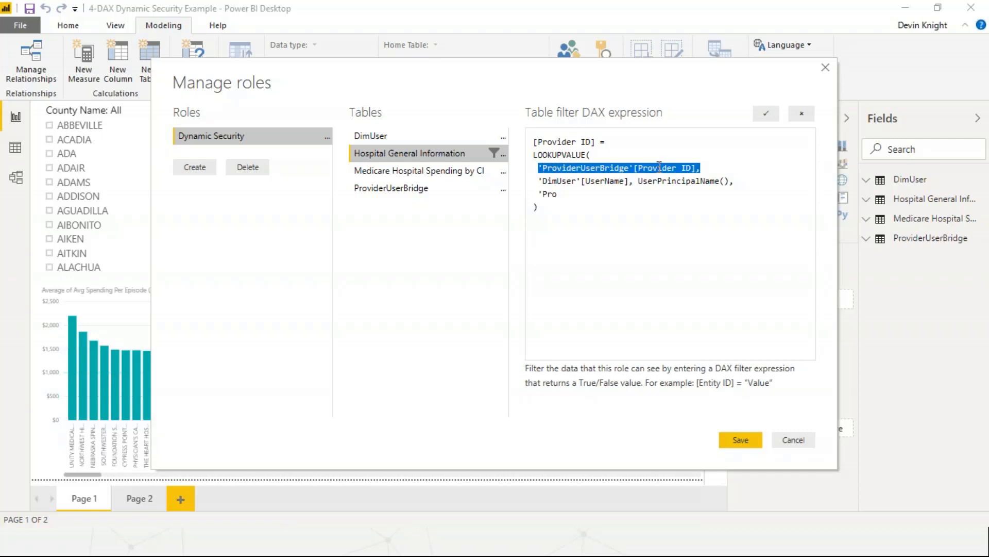
key("Down")
key("shift+Home")
key("ctrl+v")
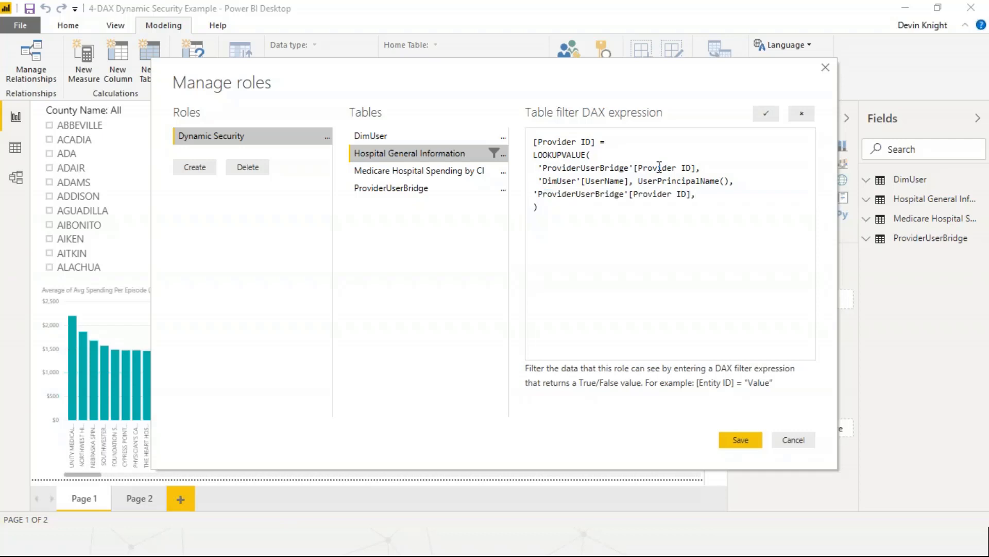
key("Tab")
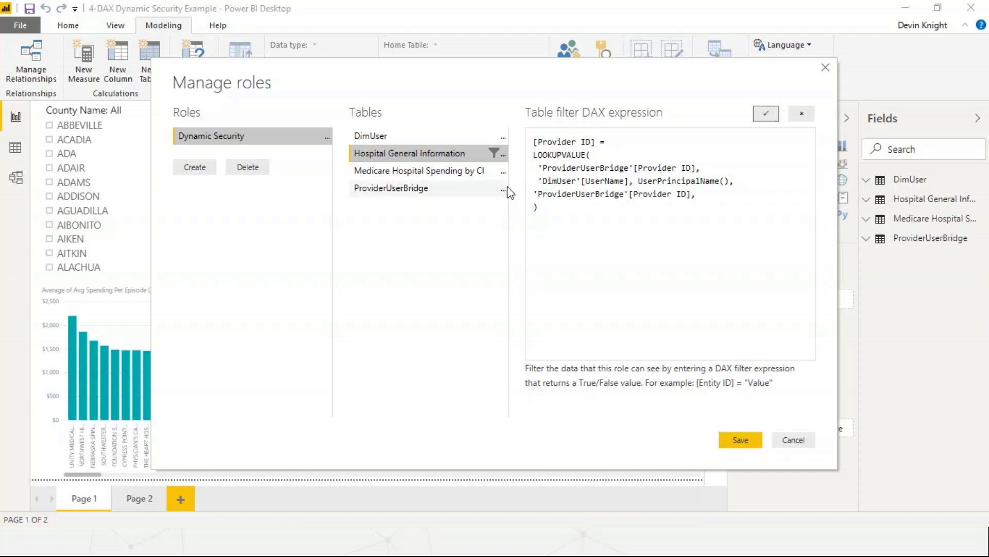
left_click(536, 194)
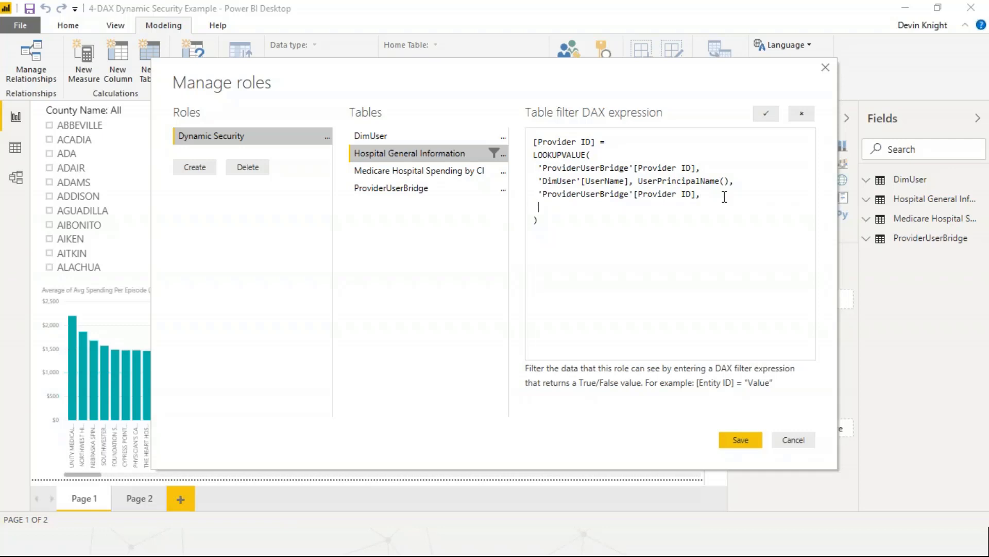
Complete the second search pair with 'Hospital General Information'[Provider ID] as its value
type("Hospital Gener")
key("BackSpace")
key("BackSpace")
key("BackSpace")
type("eneral Information")
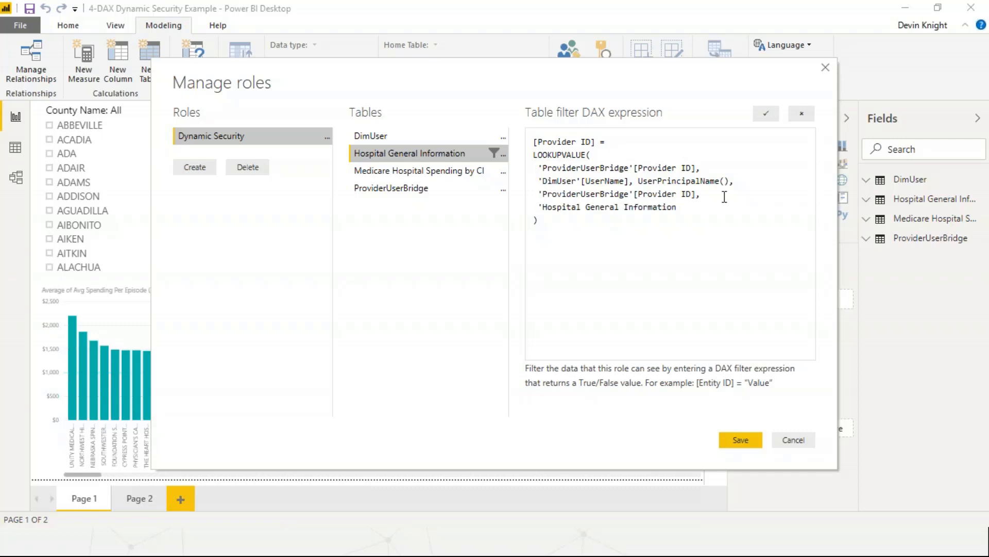
type("'")
type("[Prod")
type("vider ID")
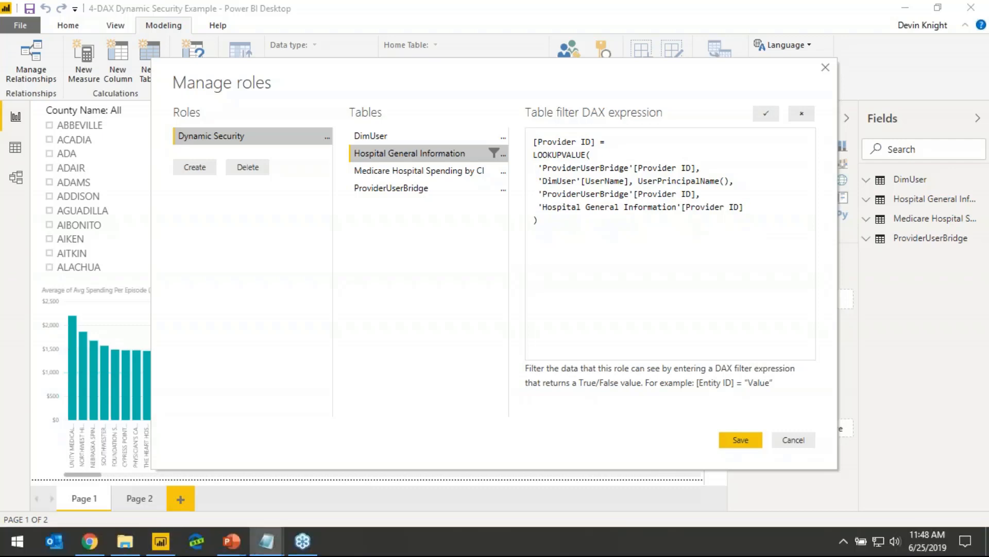
Replace the whole filter expression with the prepared LOOKUPVALUE version that uses USERPRINCIPALNAME(), and save the roles
left_click(648, 241)
key("ctrl+a")
type("[Provider ID] = LOOKUPVALUE( \t'ProviderUserBridge'[Provider ID], \t'DimUser'[UserName], USERPRINCIPALNAME(), \t'ProviderUserBridge'[Provider ID], \t'Hospital General Information'[Provider ID] )")
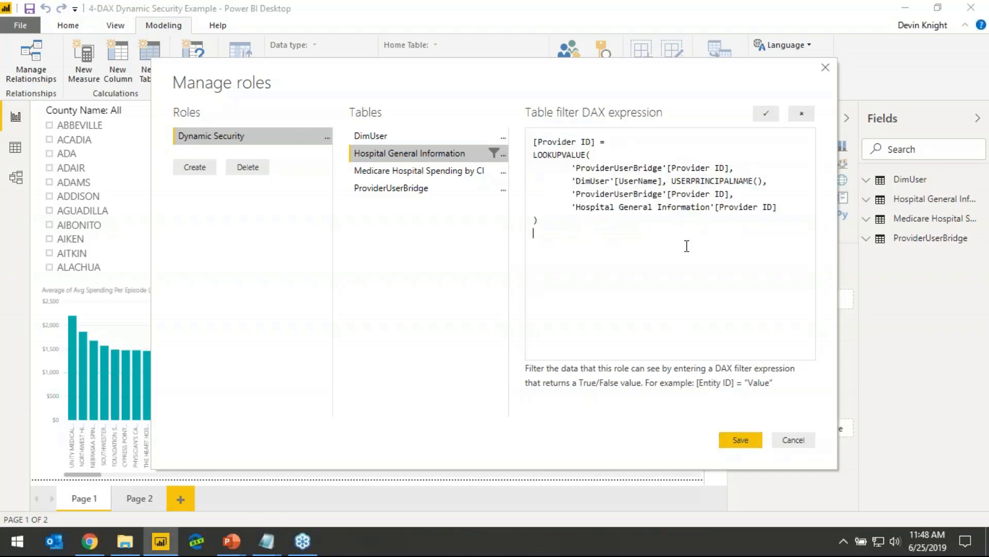
left_click(736, 441)
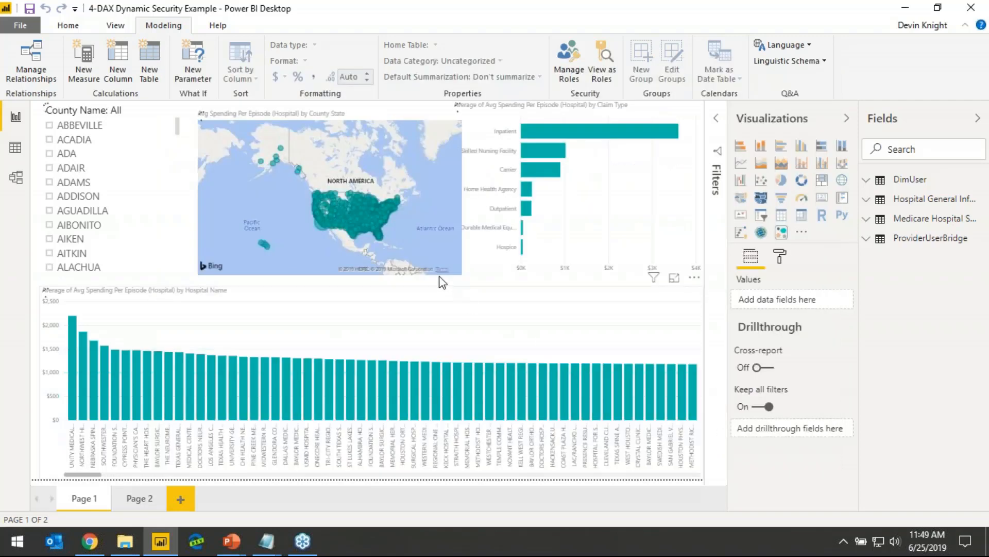
Check the filter direction between Hospital General Information and ProviderUserBridge in the model diagram, and return to the report
left_click(15, 177)
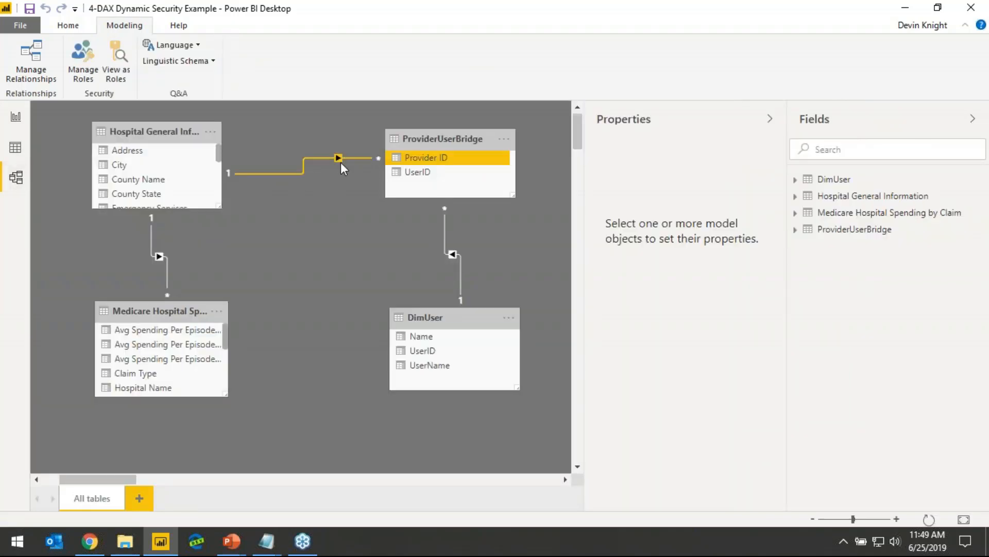
left_click(20, 119)
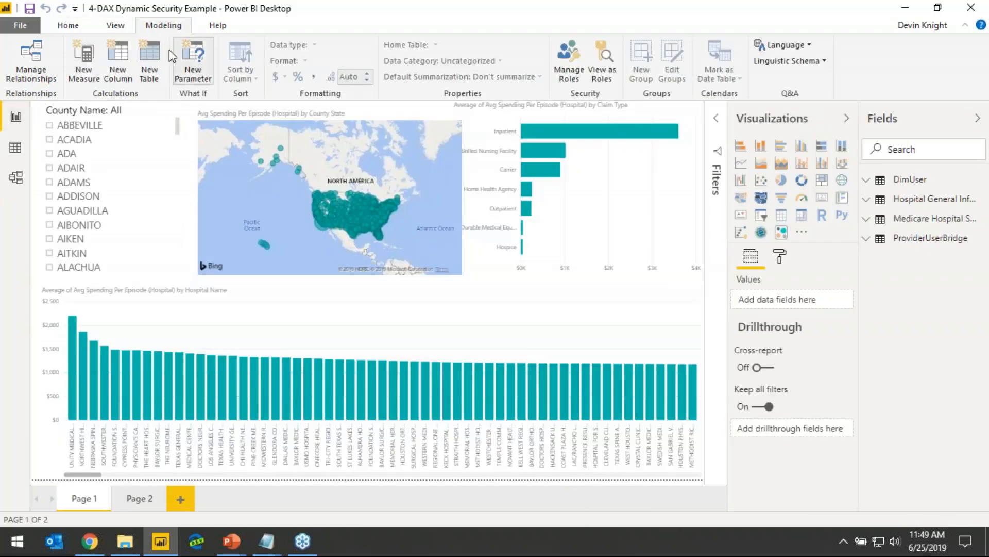
Publish the report to the Security Webinar workspace
left_click(68, 25)
left_click(803, 58)
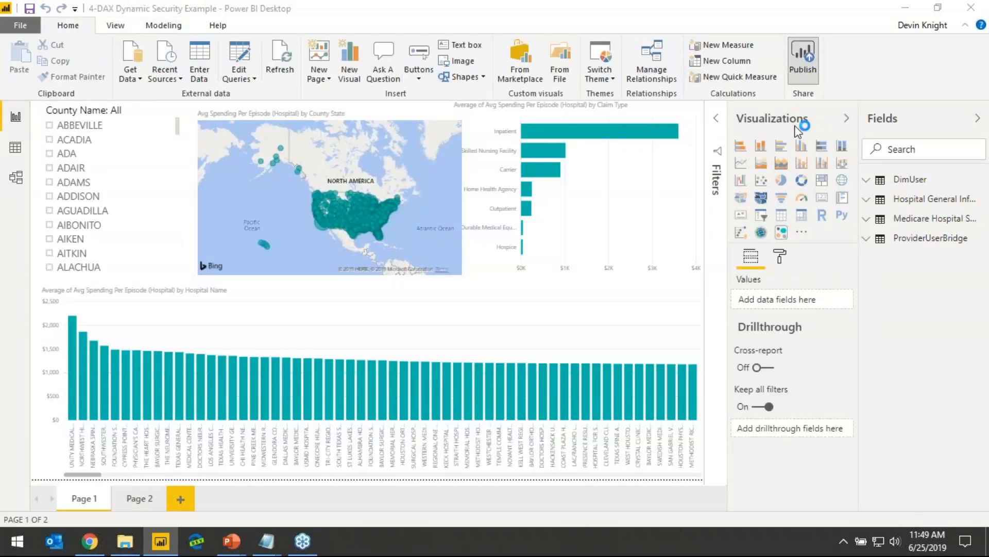
left_click(564, 292)
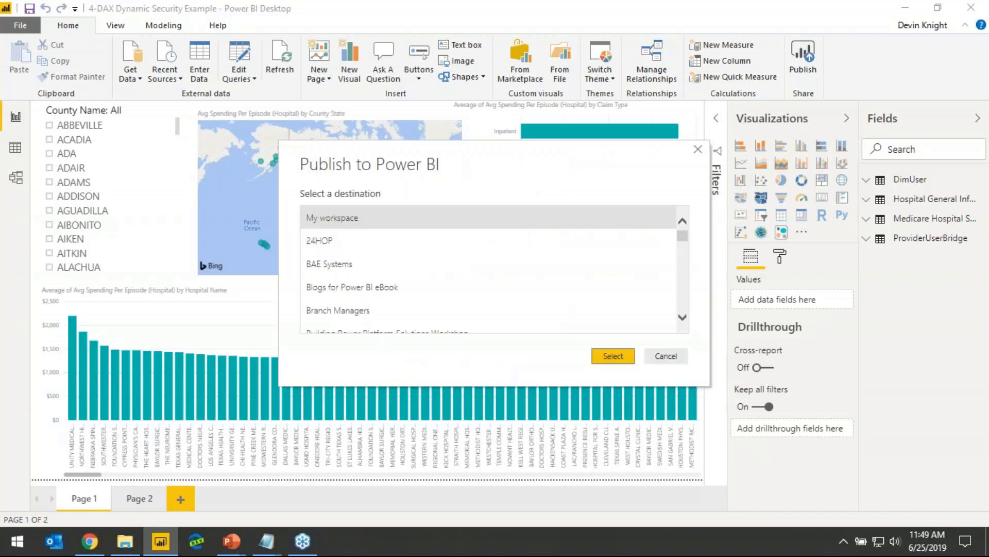
scroll(679, 261, "down", 8)
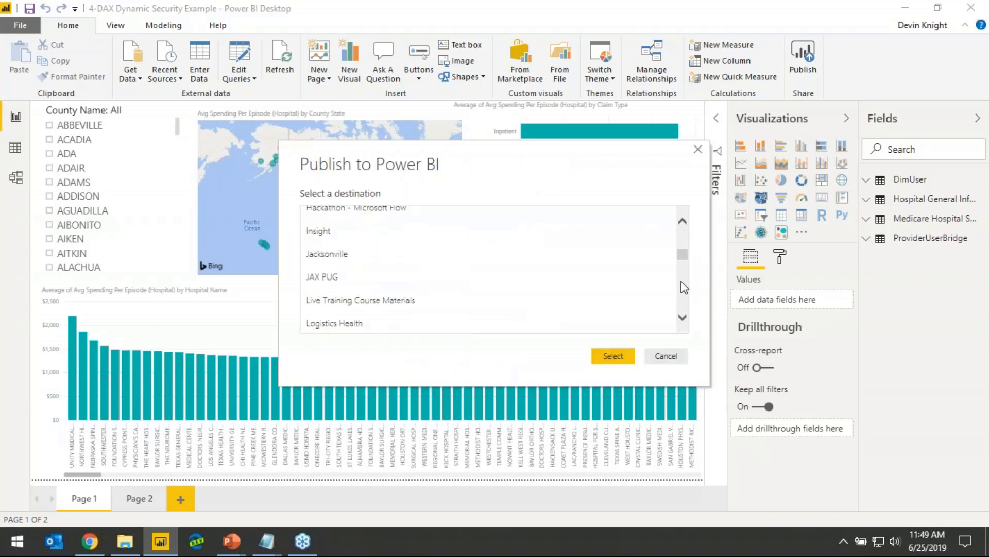
scroll(679, 301, "down", 3)
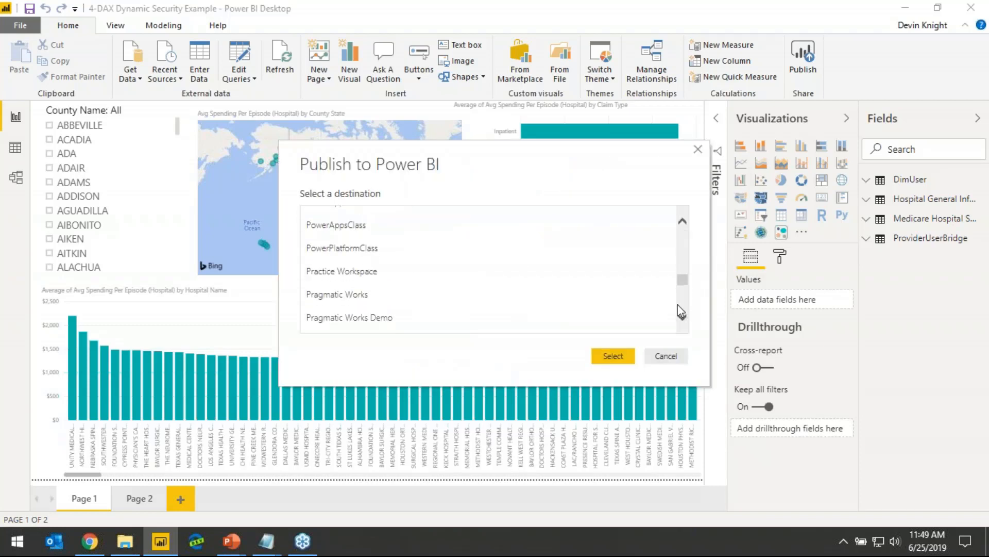
scroll(680, 303, "down", 6)
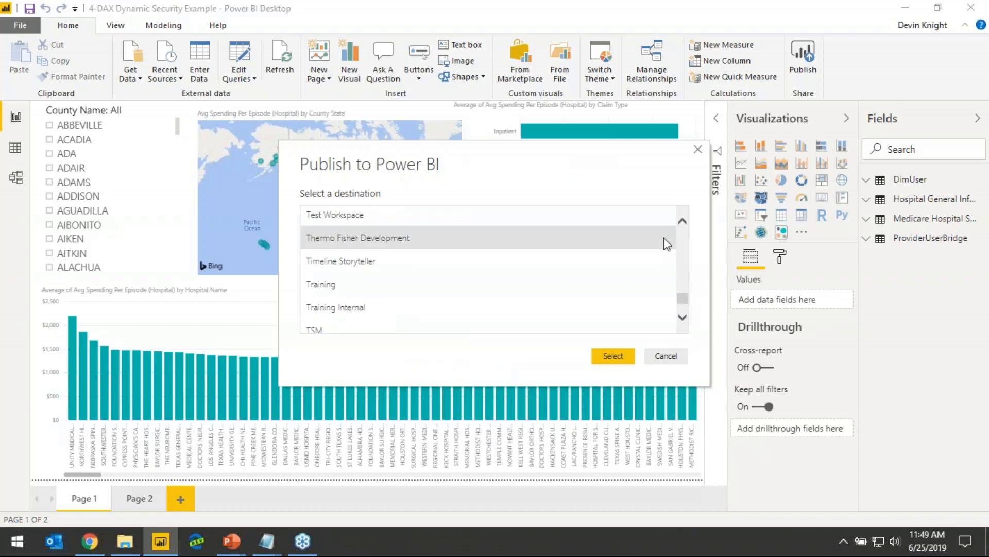
scroll(682, 222, "up", 5)
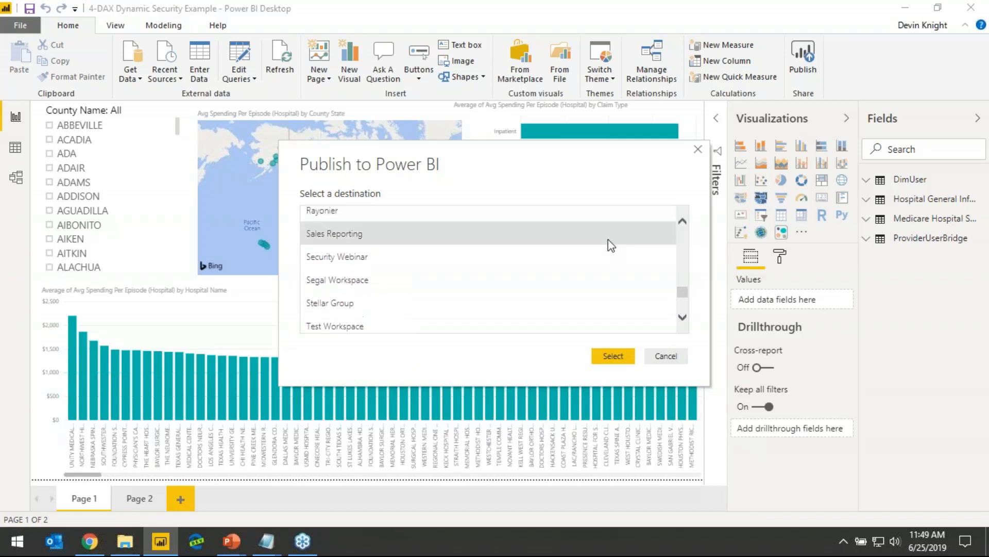
left_click(454, 256)
left_click(629, 361)
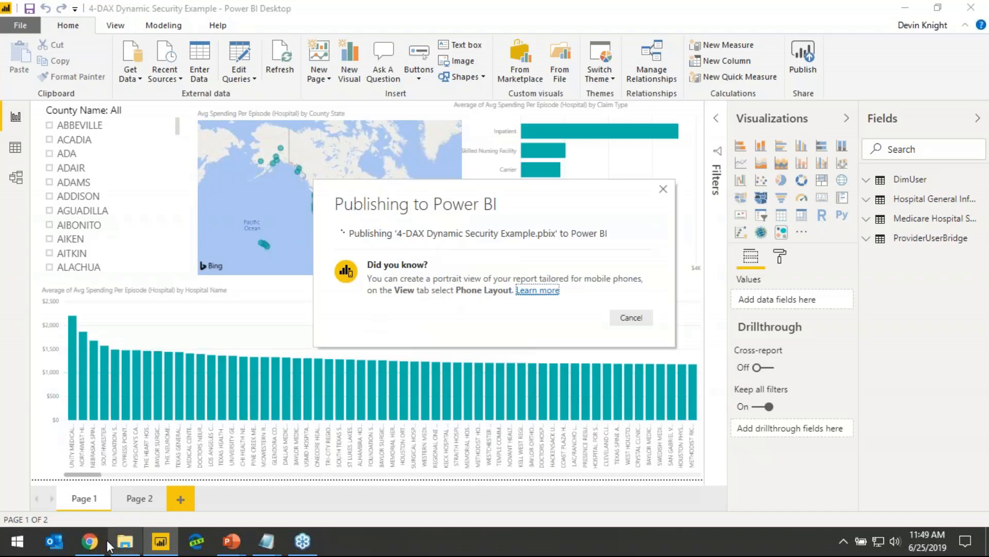
Switch to the Power BI service in Chrome and open the row-level security settings of the 4-DAX Dynamic Security Example dataset in Security Webinar
left_click(89, 541)
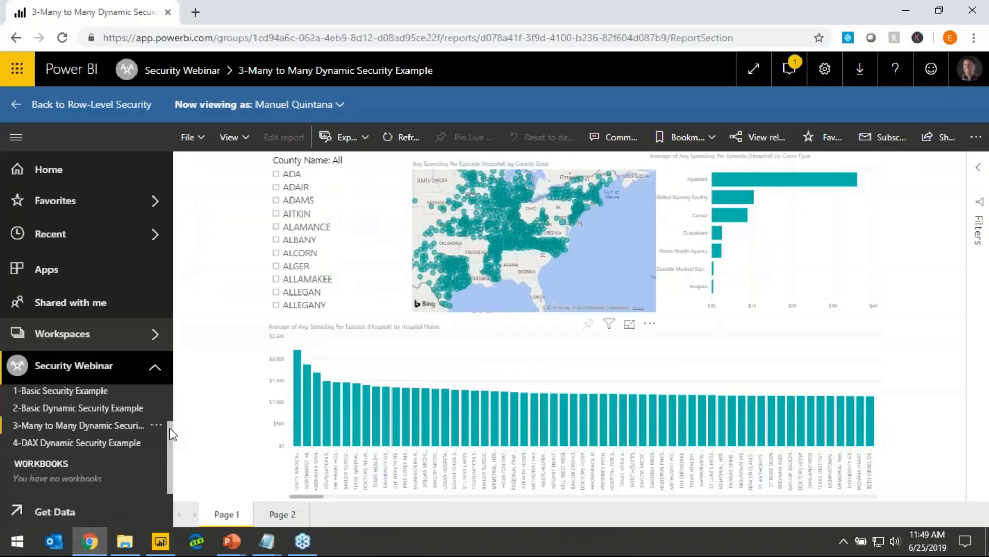
left_click(85, 367)
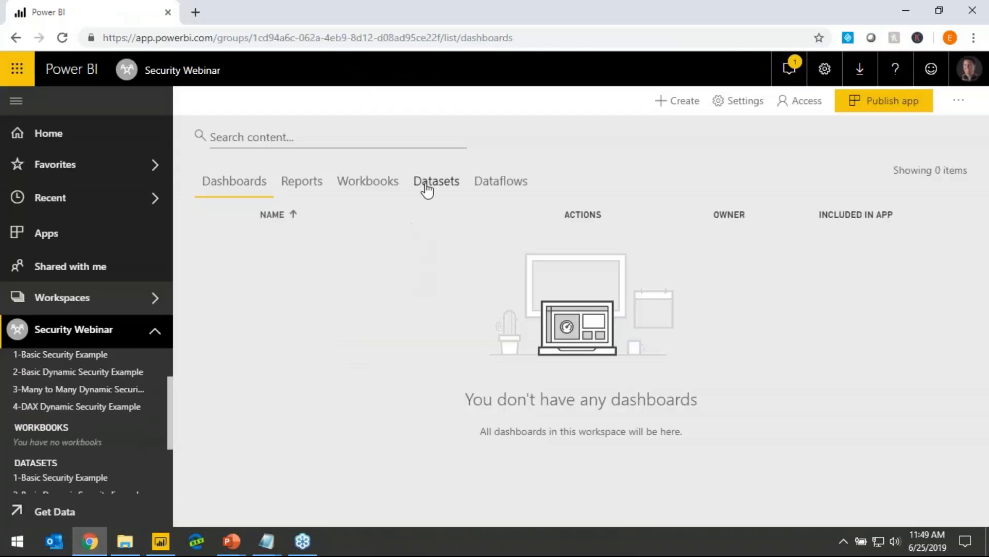
left_click(428, 183)
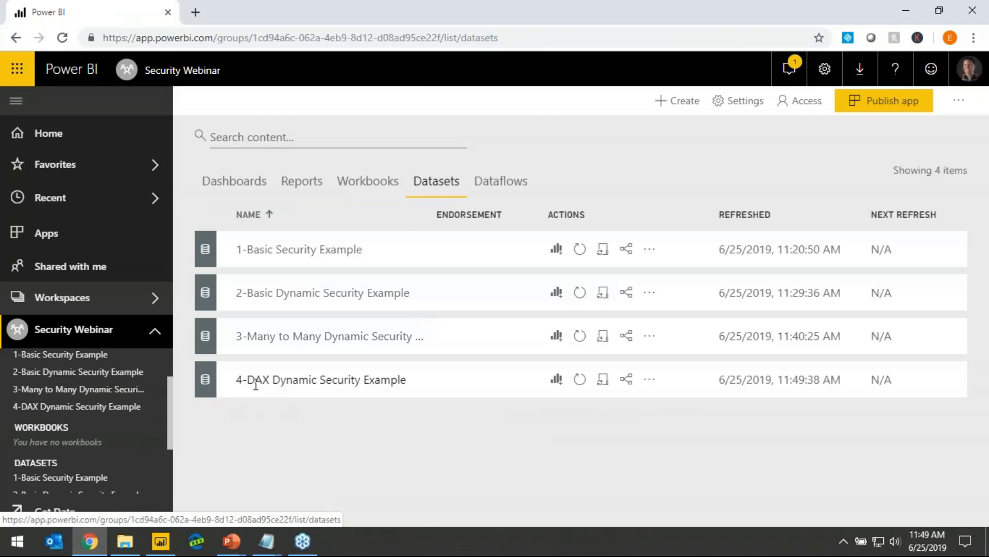
left_click(649, 379)
left_click(545, 325)
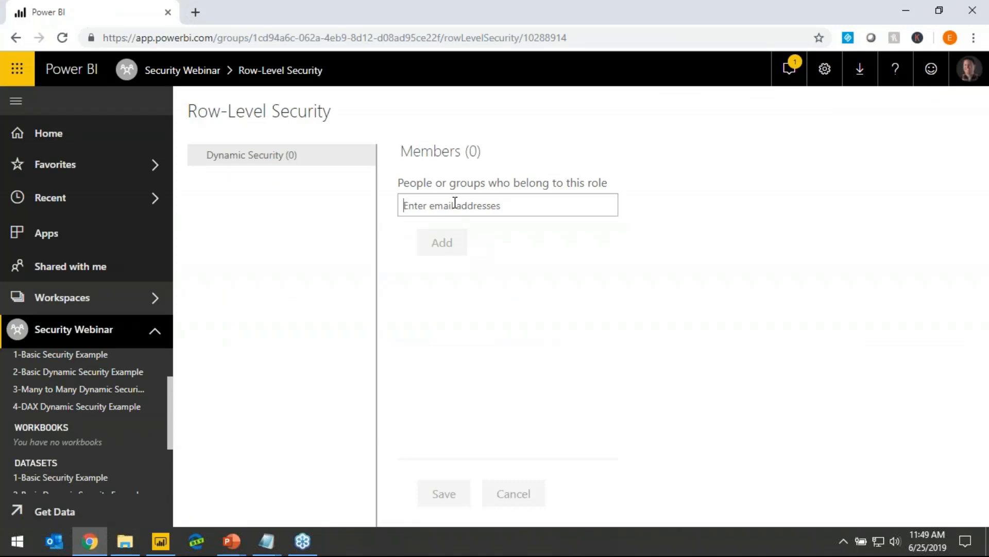
Add the Trainers group as a member of the Dynamic Security role and save the membership
type("Trainer")
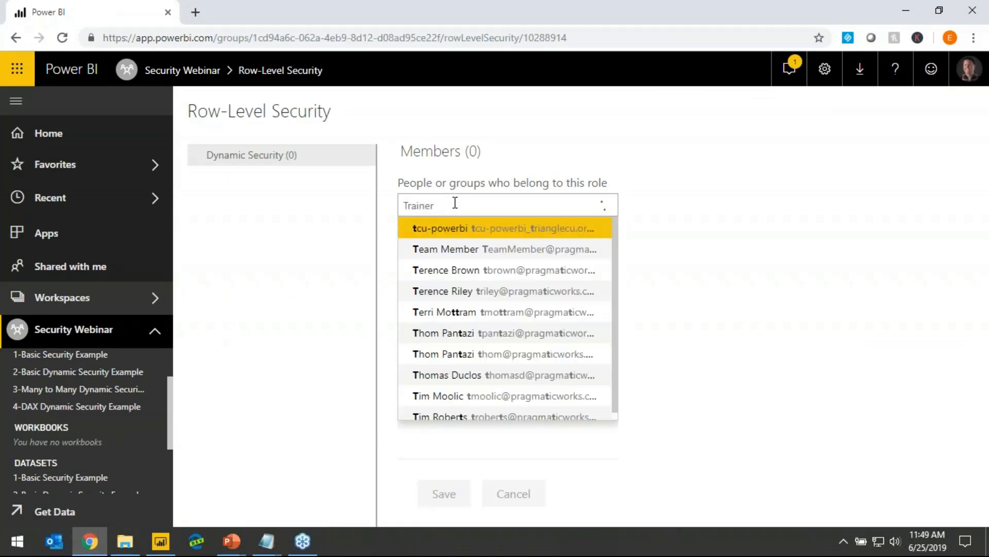
key("Return")
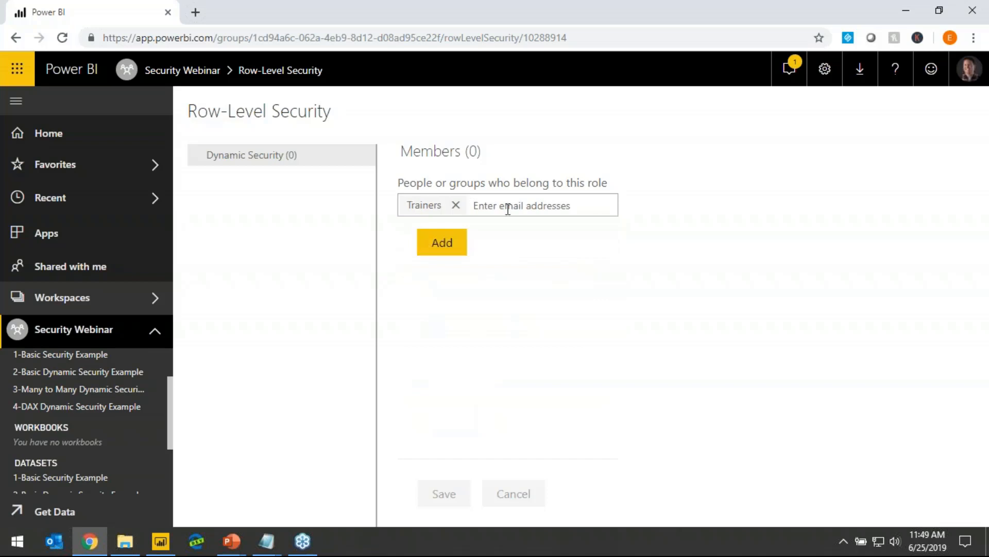
left_click(442, 242)
left_click(443, 493)
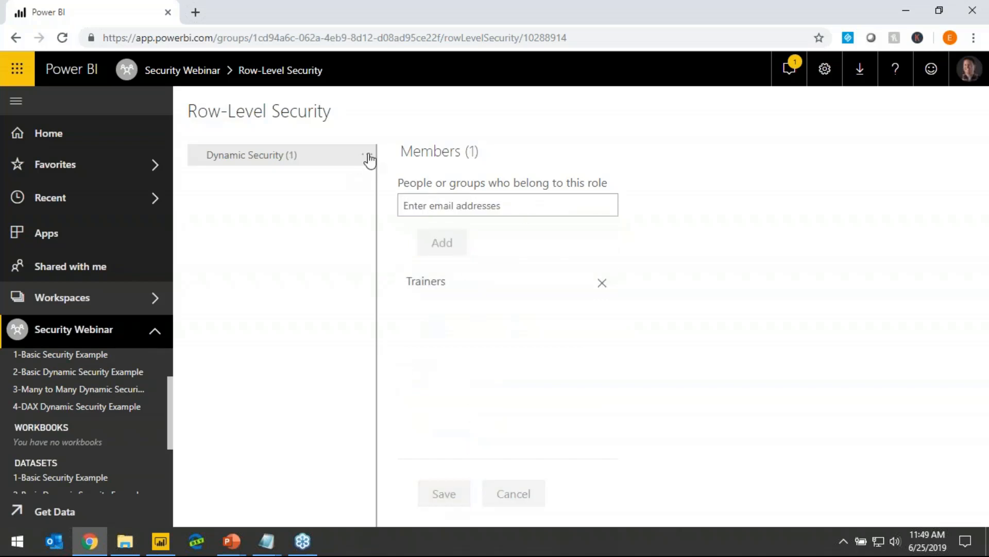
Test the report as the Dynamic Security role, check the UserName and UserPrincipalName values on Page 2, and return to Page 1
left_click(367, 155)
left_click(403, 180)
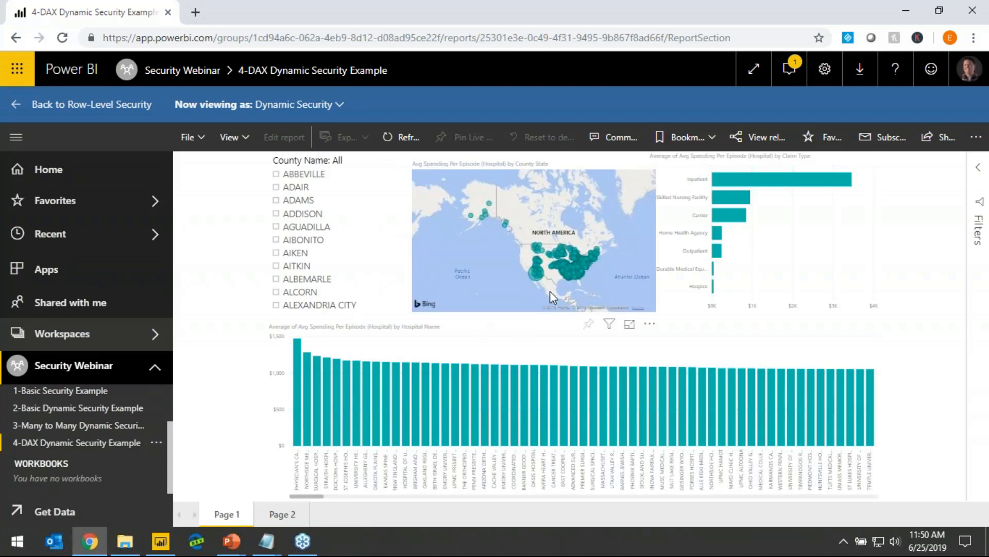
left_click(284, 515)
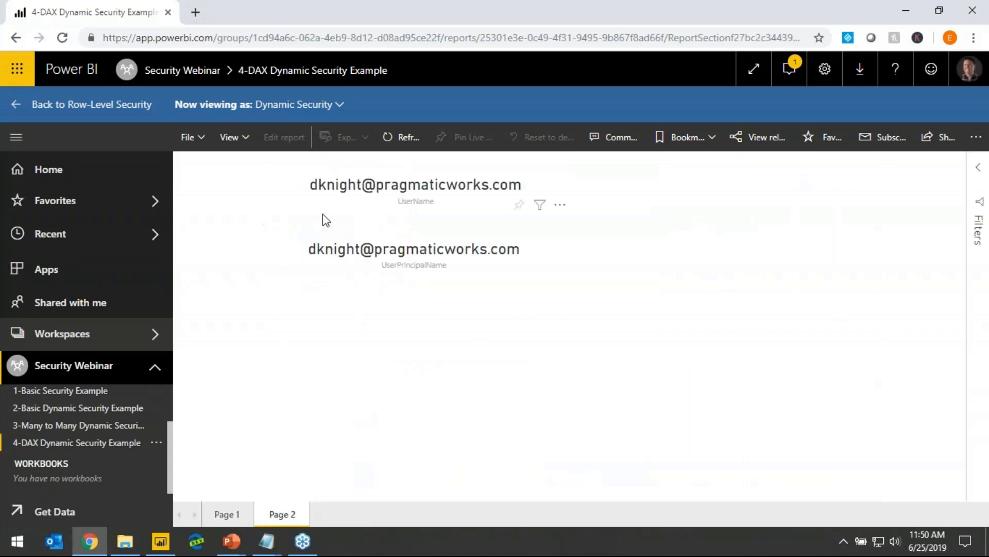
left_click(227, 515)
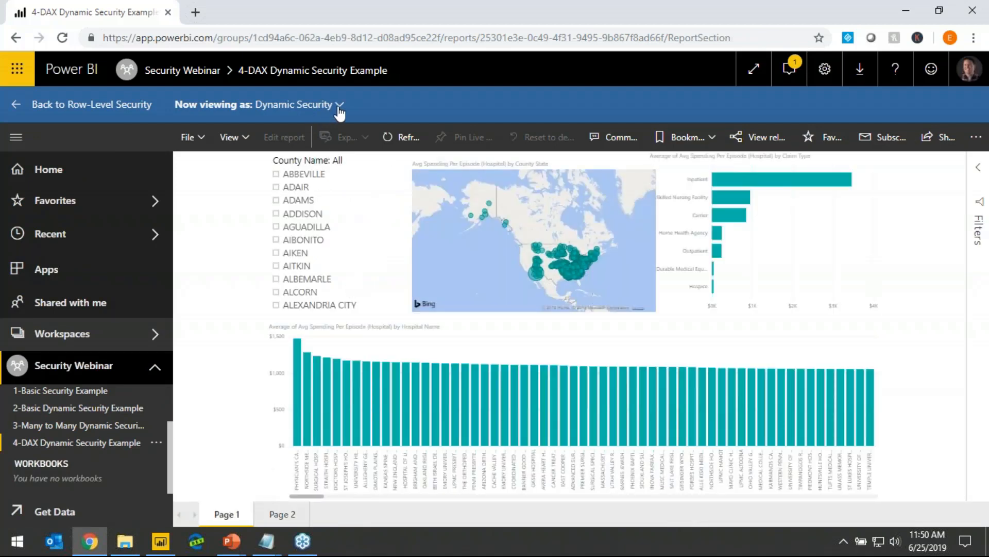
View the report as a specific colleague instead of the role, check the user name values on Page 2, and return to Page 1
left_click(338, 108)
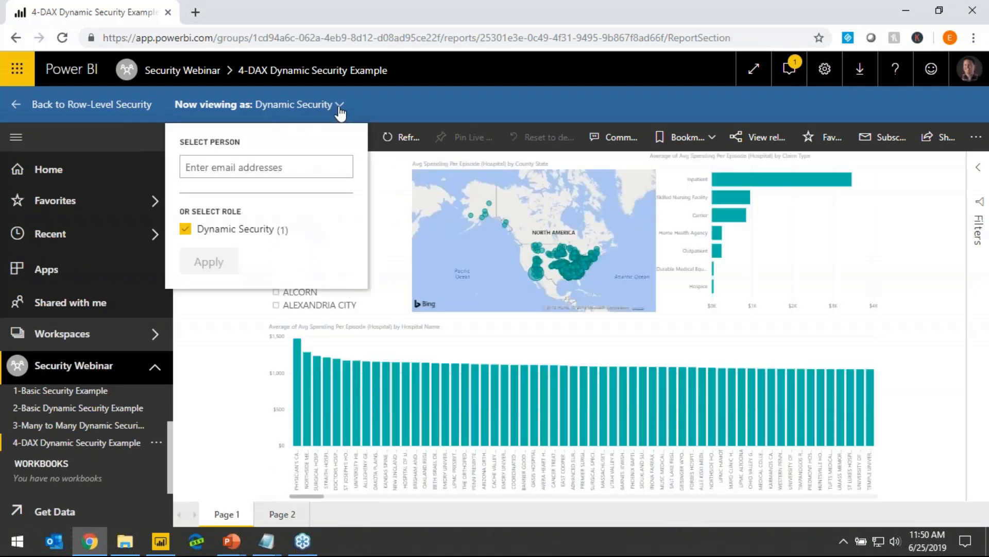
left_click(259, 161)
type("mitchell")
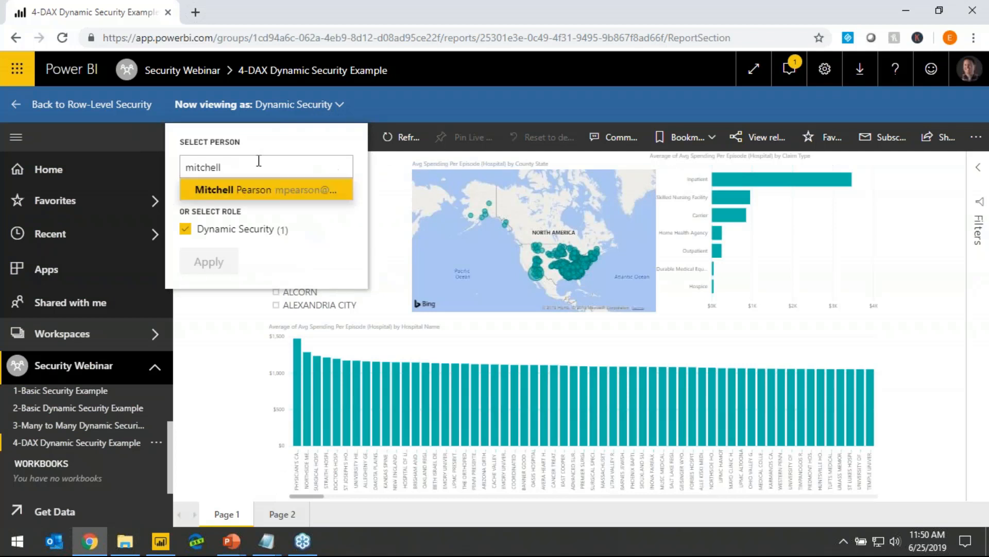
left_click(249, 190)
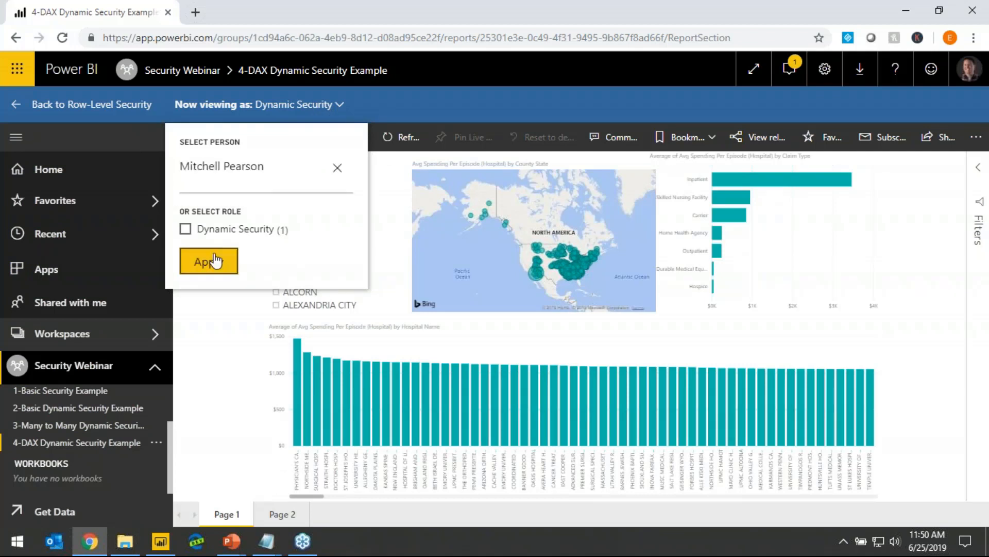
left_click(215, 261)
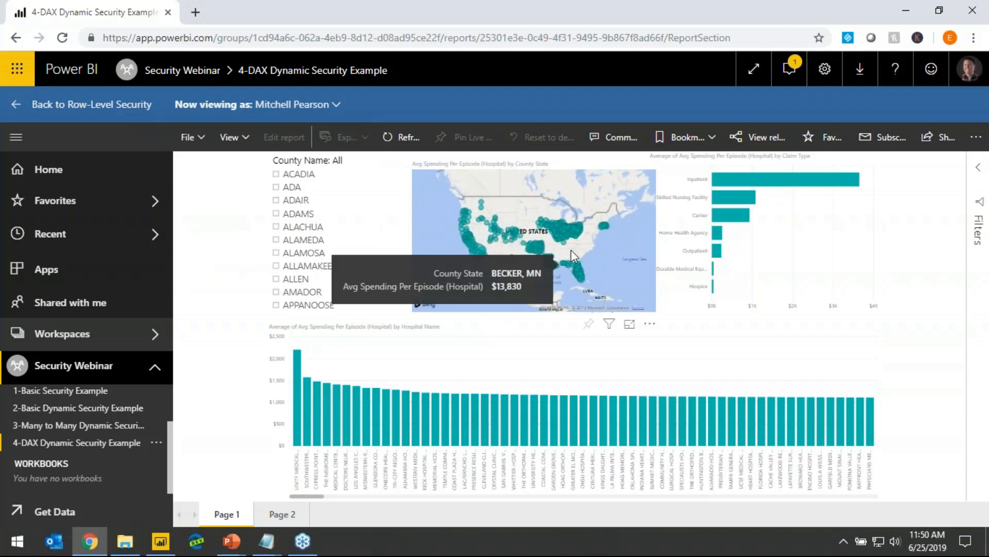
left_click(282, 514)
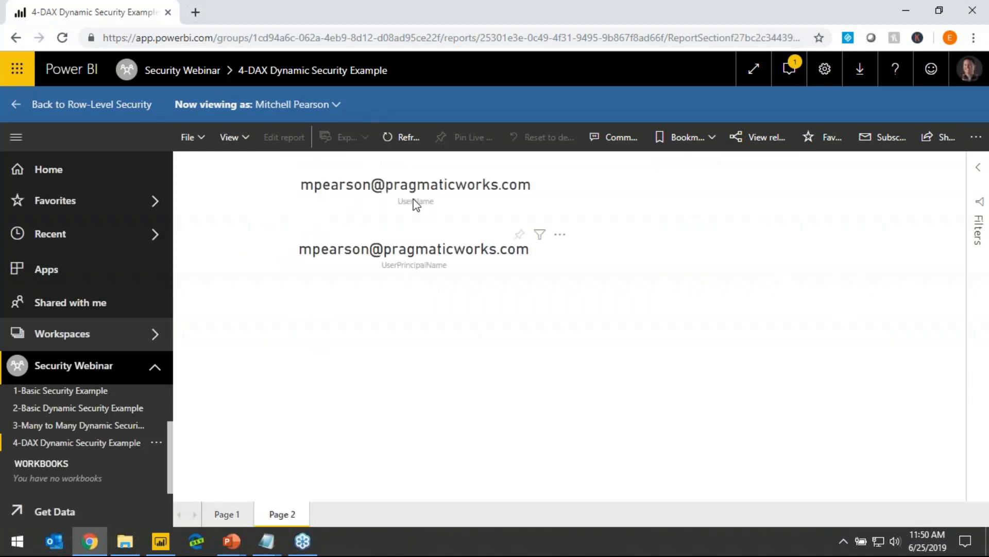
left_click(238, 516)
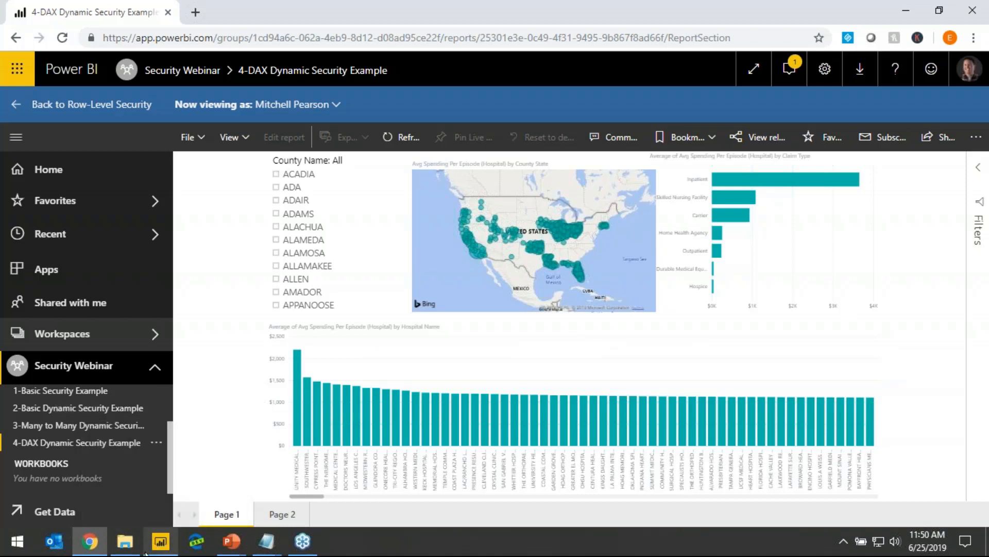
Switch to Power BI Desktop, dismiss the publishing dialog, and open the Dynamic Security role's filter expression for Hospital General Information
left_click(160, 541)
left_click(635, 364)
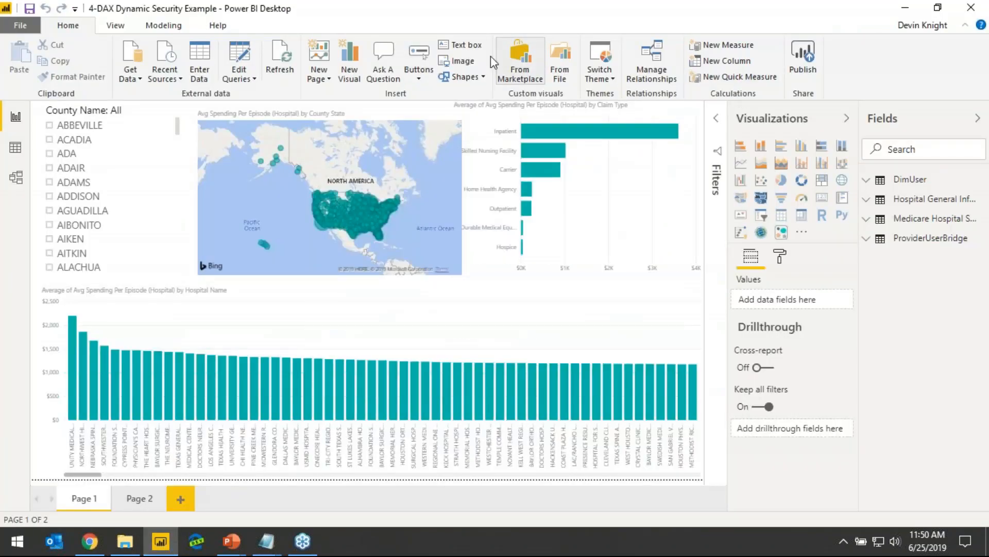
left_click(163, 25)
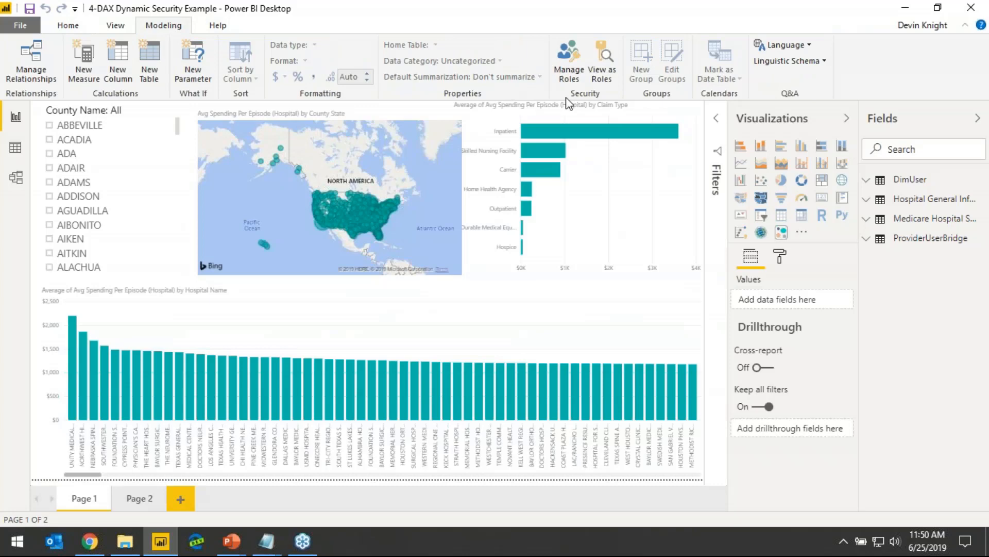
left_click(569, 57)
left_click(435, 154)
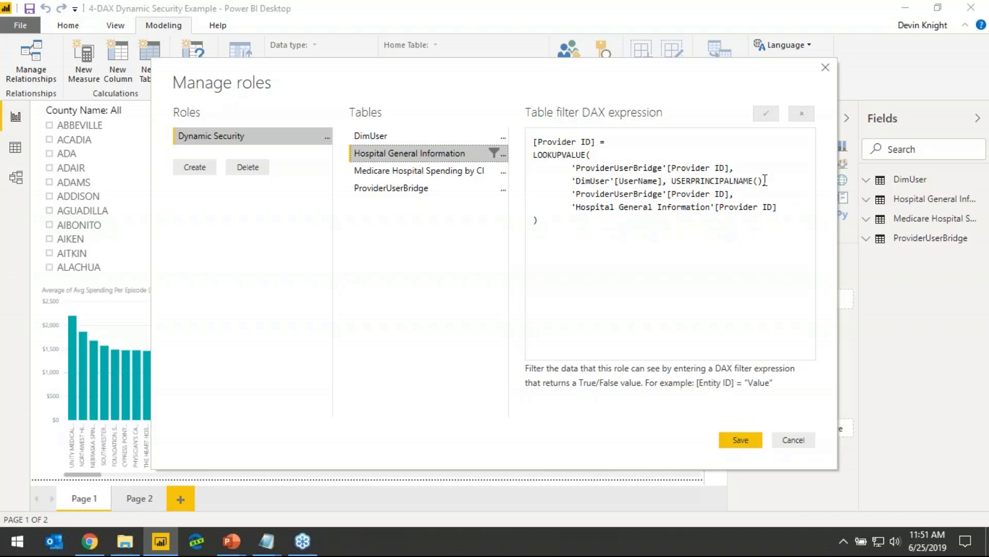
Try replacing USERPRINCIPALNAME with USERNAME in the LOOKUPVALUE expression, and discard the role changes
double_click(712, 182)
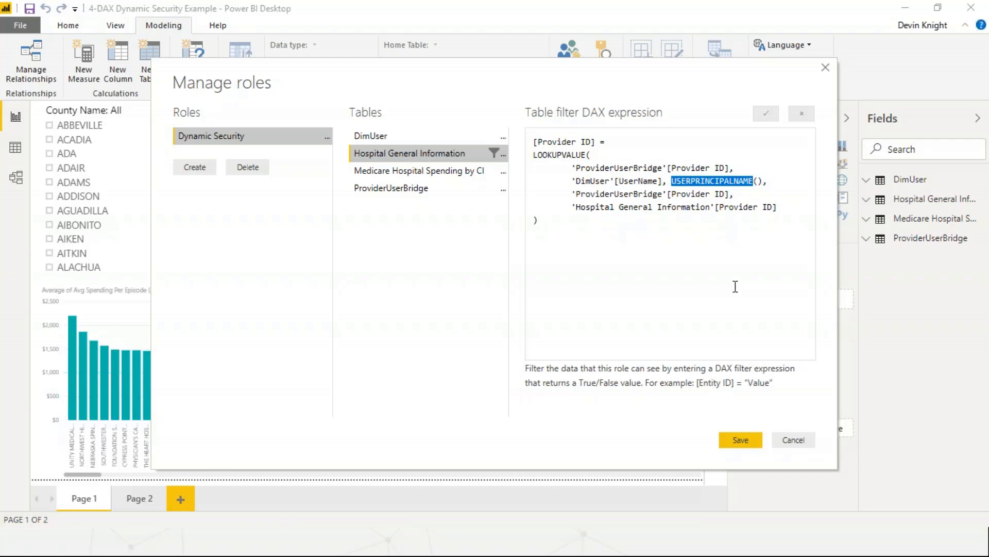
type("USERNAME")
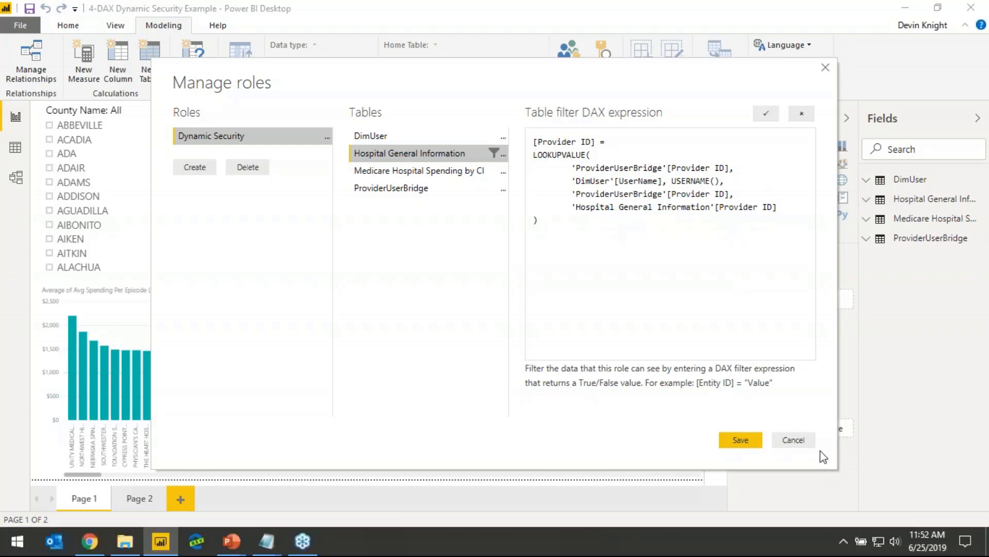
left_click(793, 441)
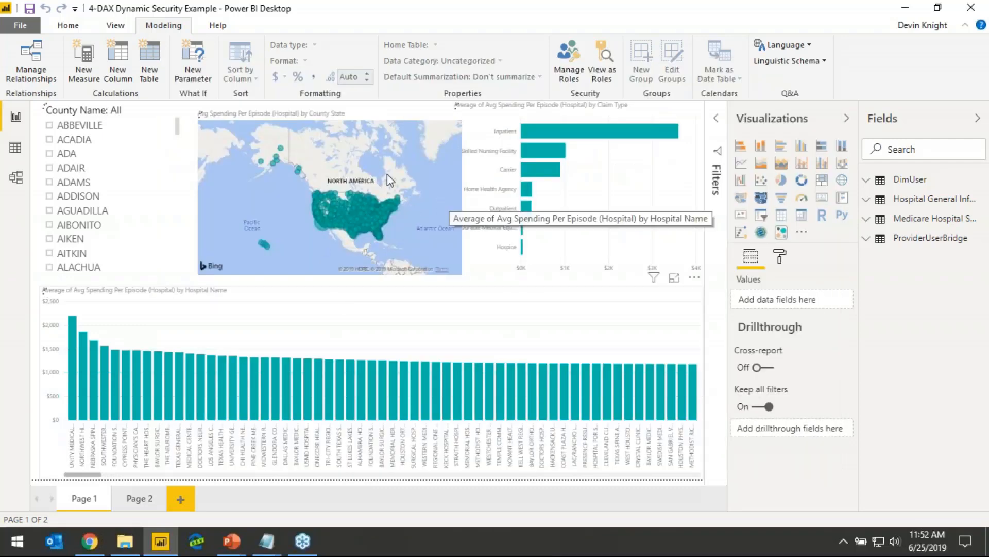
Close the 4-DAX Dynamic Security Example report in Power BI Desktop
left_click(971, 7)
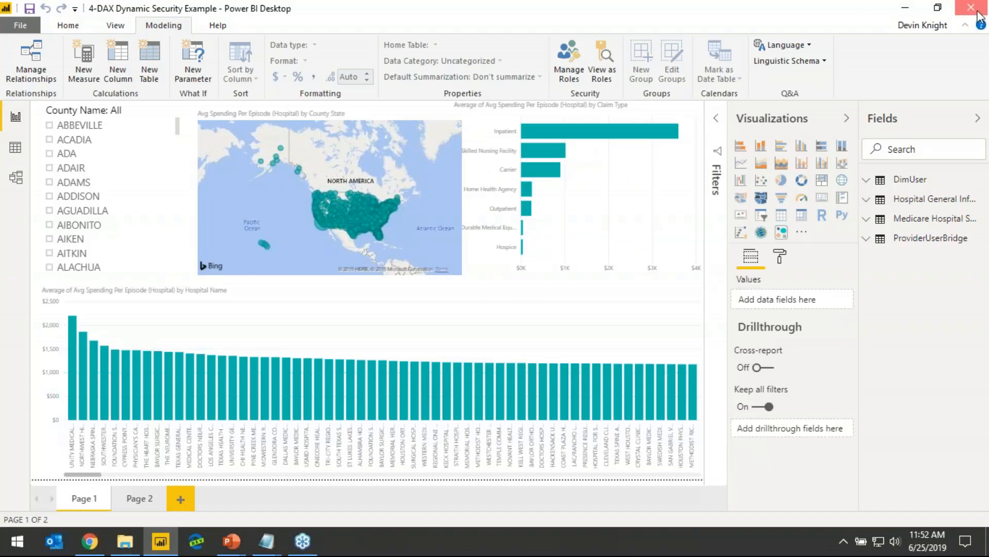
left_click(566, 292)
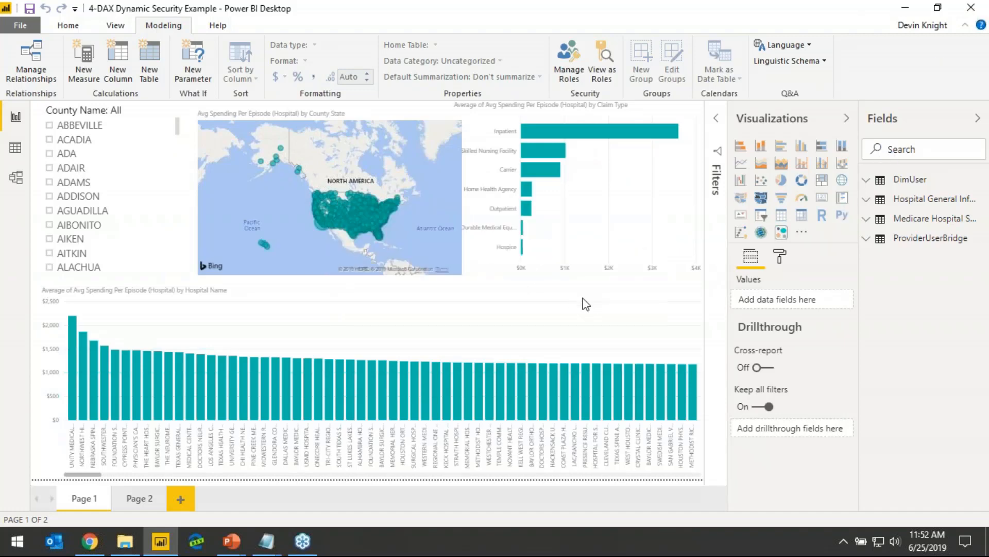
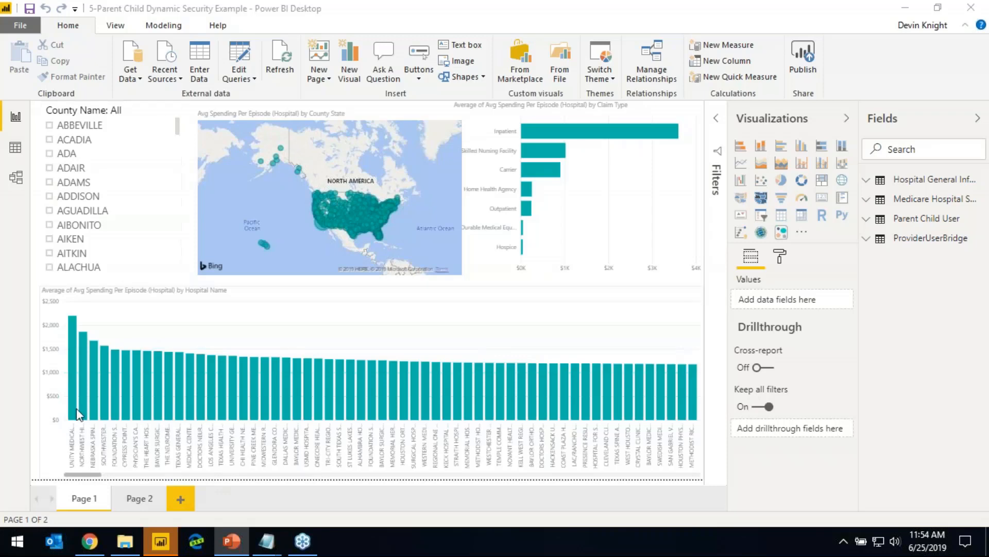
Examine the ProviderUserBridge table's data, followed by the Parent Child User table's rows
left_click(15, 147)
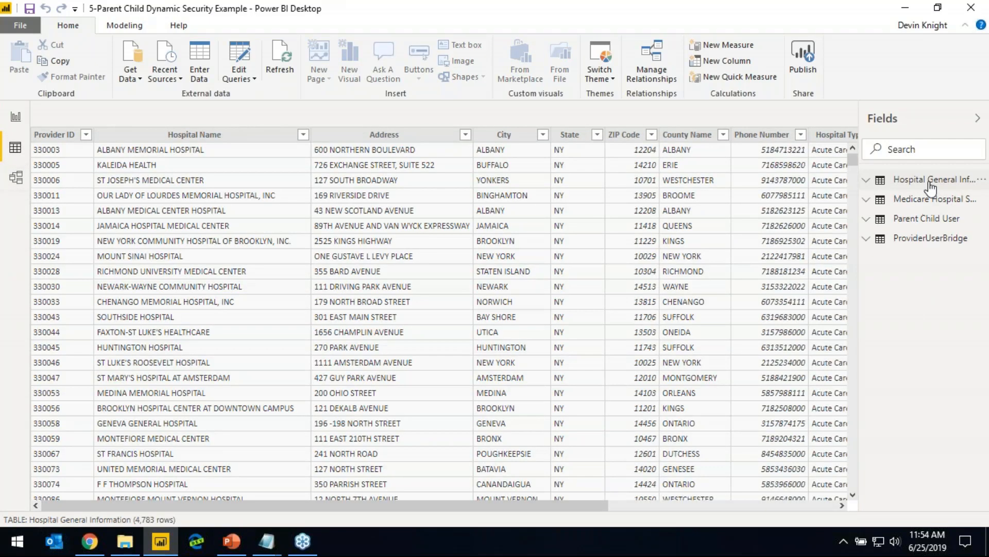
left_click(908, 238)
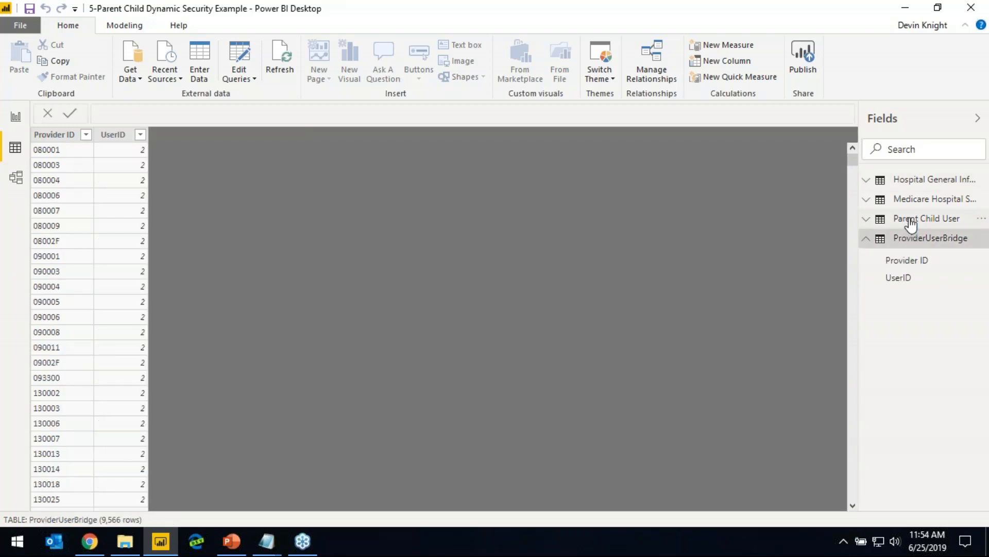
left_click(910, 218)
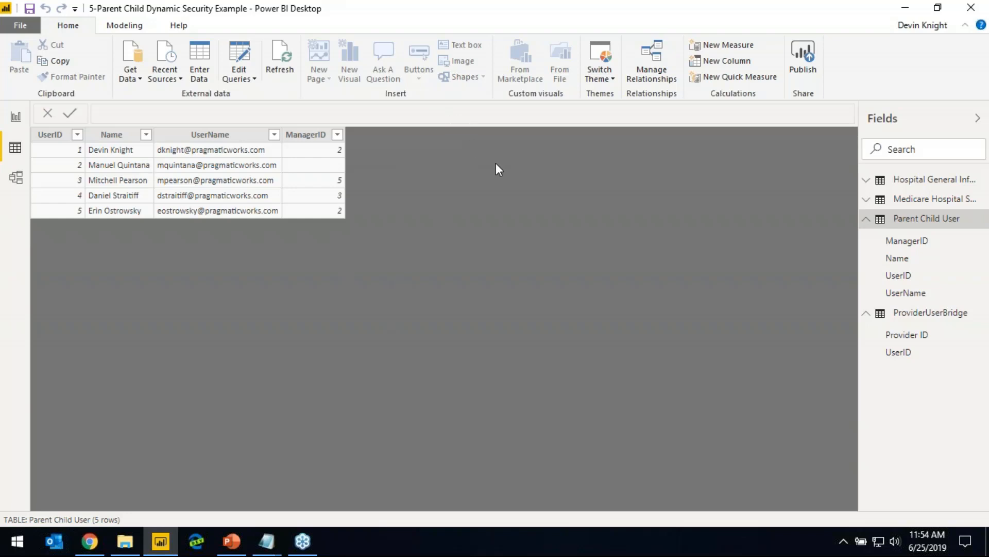
Add a calculated column to Parent Child User: Org Hierarchy = PATH('Parent Child User'[UserID], 'Parent Child User'[ManagerID])
left_click(133, 29)
left_click(116, 66)
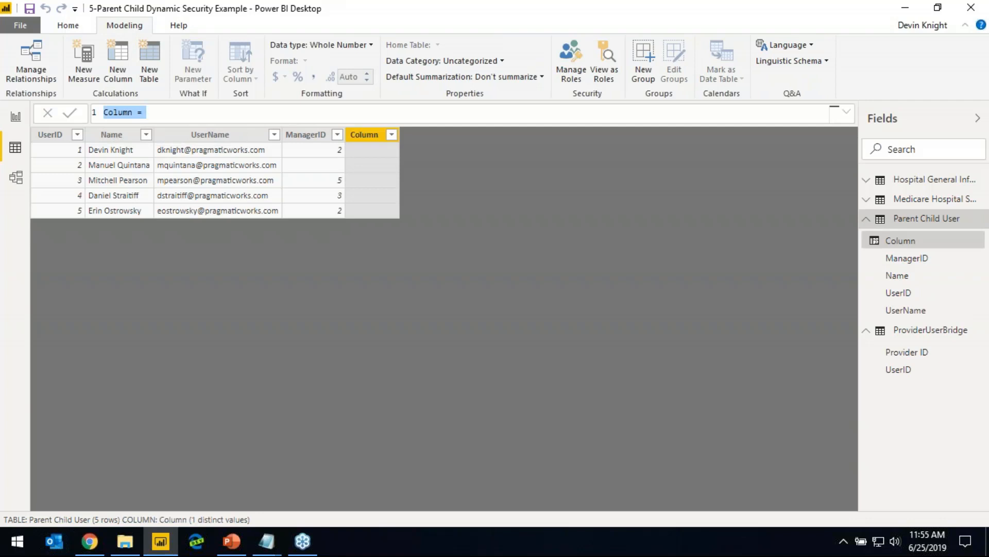
key("alt+Tab")
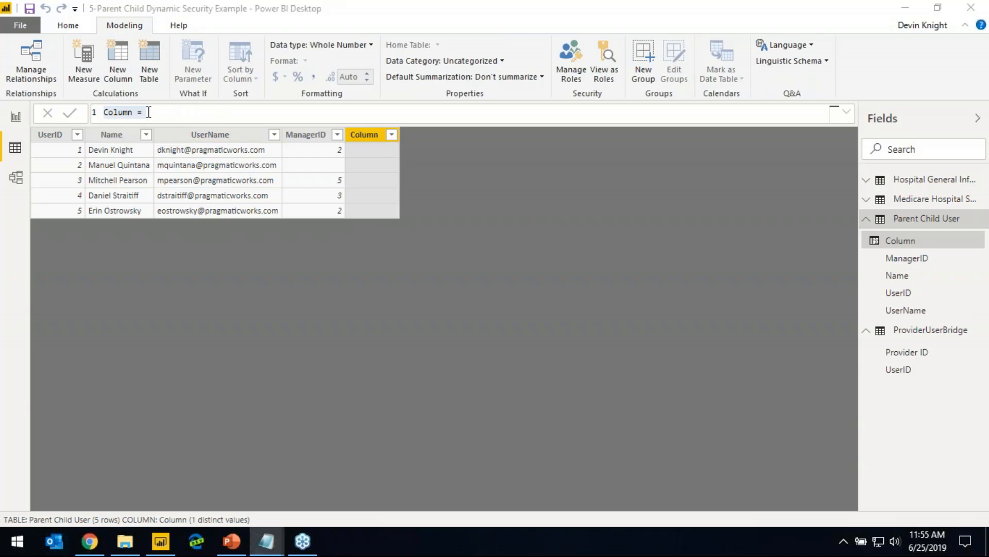
key("alt+Tab")
type("Org Hierarchy = PATH('Parent Child User'[UserID], 'Parent Child User'[ManagerID])")
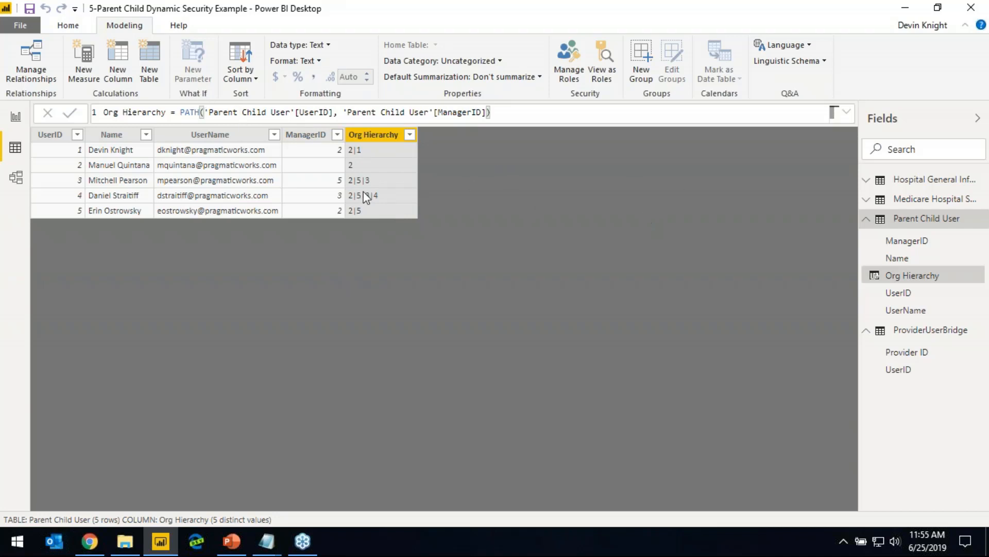
Add calculated column Org Level 4, using LOOKUPVALUE to return UserName where UserID matches PATHITEM of Org Hierarchy with arguments 4, 1
left_click(116, 61)
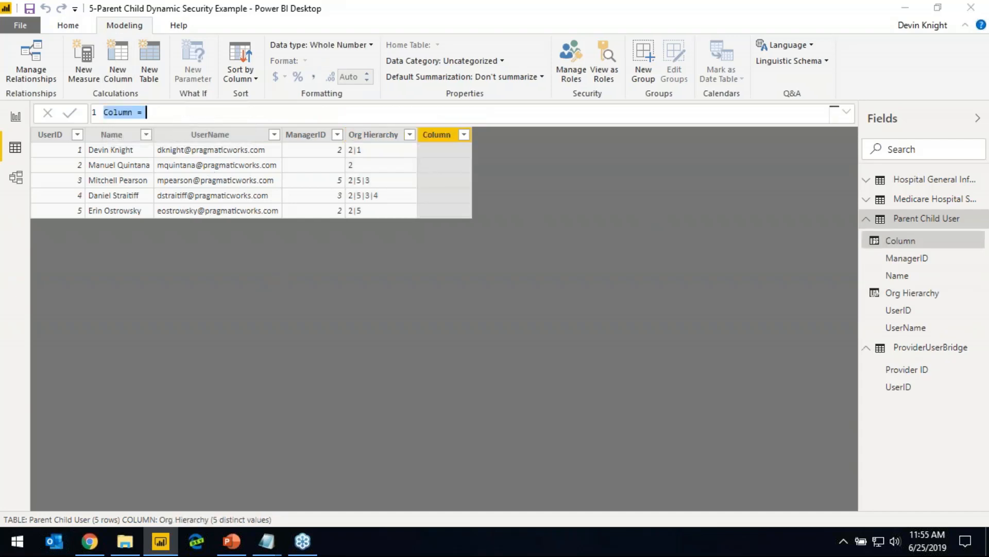
key("alt+Tab")
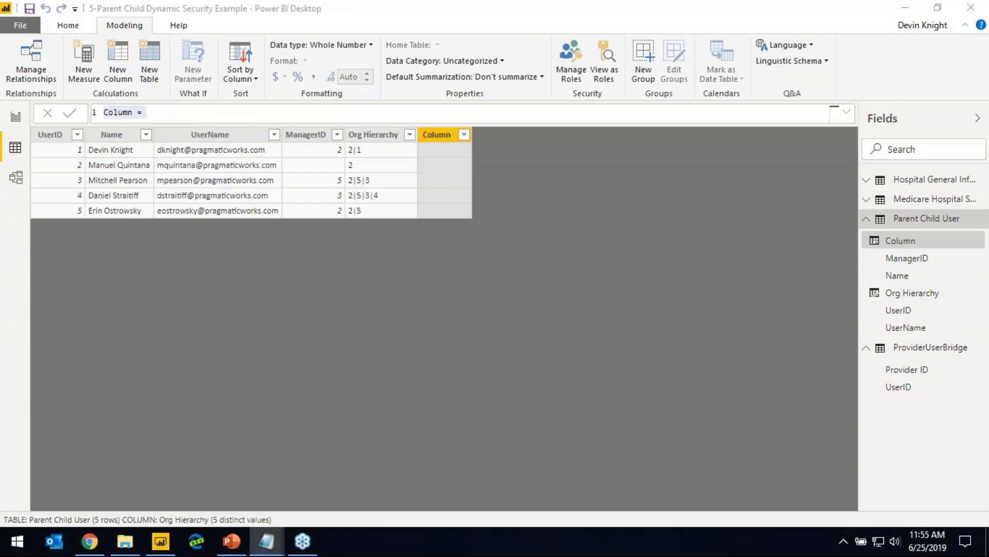
key("alt+Tab")
type("Org Level 4 = LOOKUPVALUE (     'Parent Child User'[UserName],     'Parent Child User'[UserID],     PATHITEM ( 'Parent Child User'[Org Hierarchy], 4, 1 ) )")
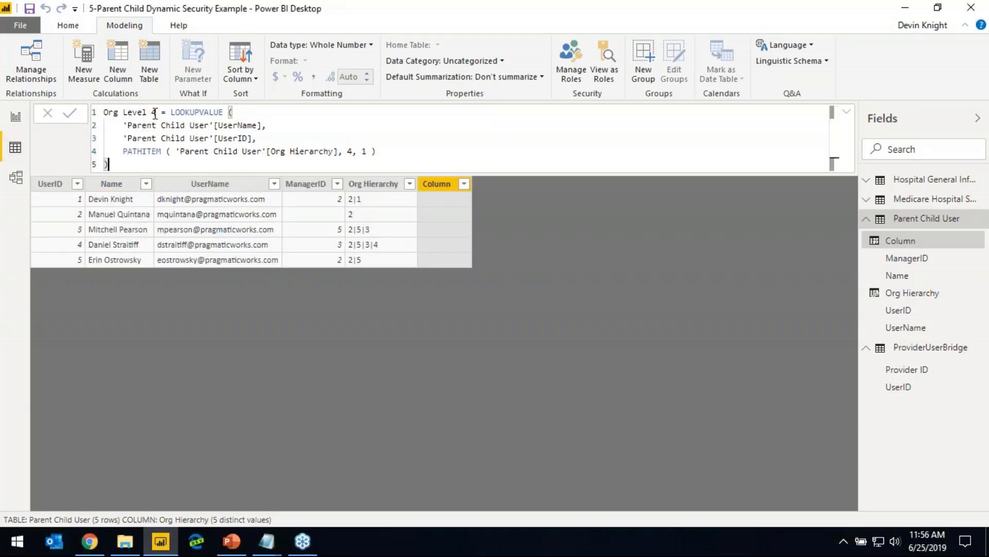
key("Return")
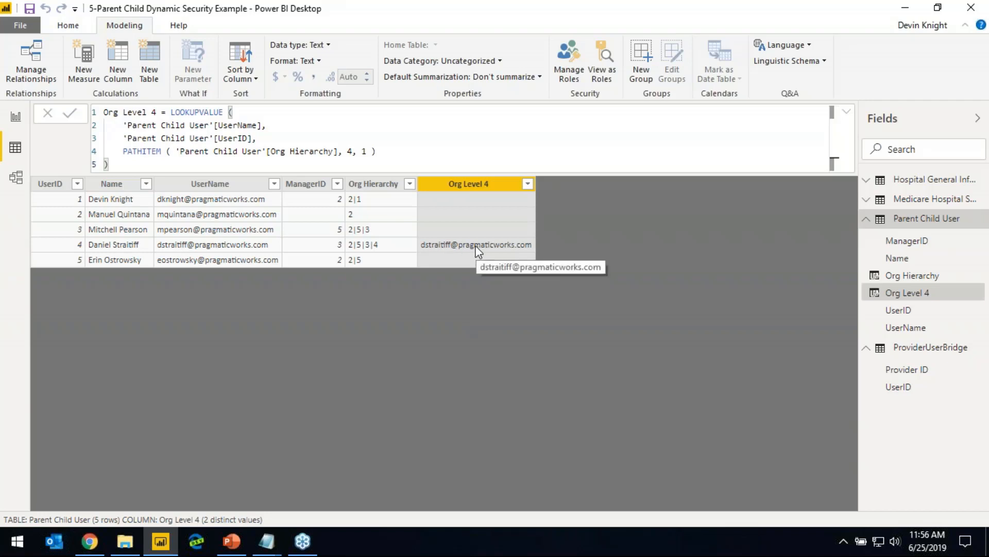
Add calculated column Org Level 3 by reusing the Org Level 4 formula with the PATHITEM position set to 3
left_click(127, 164)
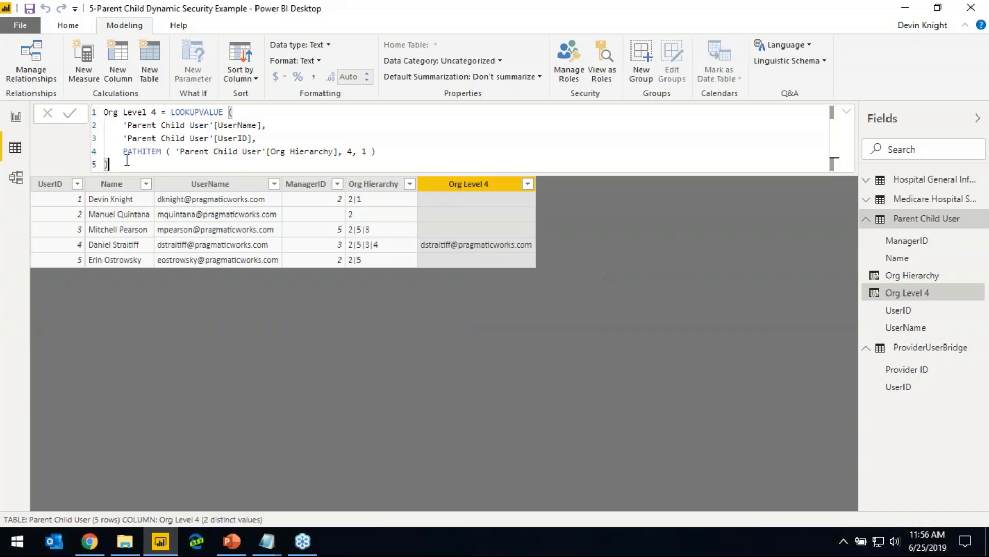
key("ctrl+a")
key("ctrl+c")
left_click(369, 303)
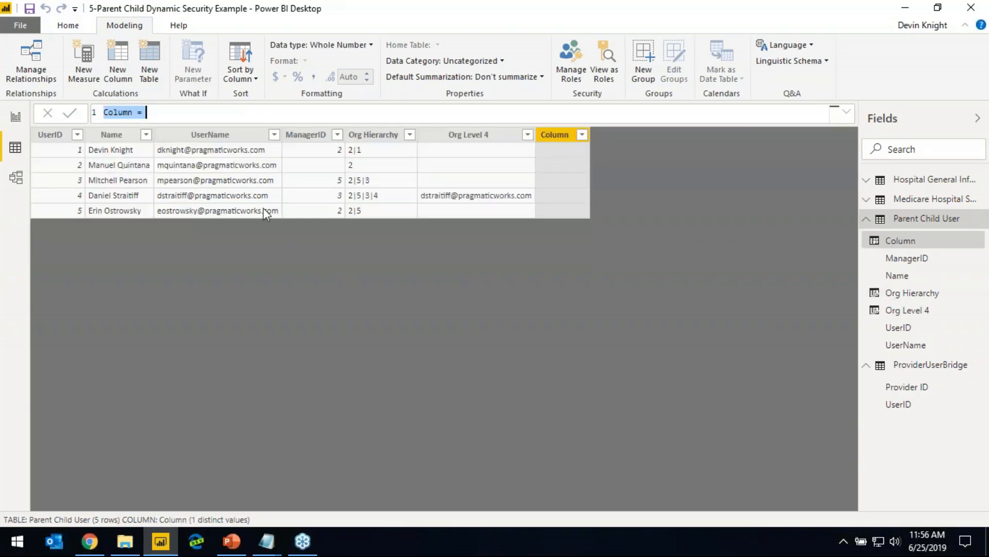
key("ctrl+v")
left_click(157, 112)
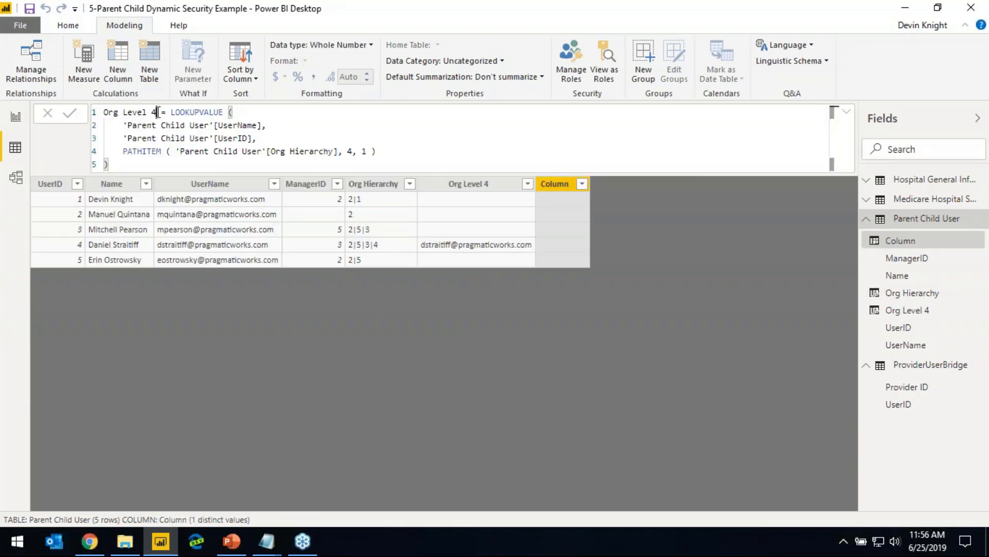
key("BackSpace")
type("3")
key("Down")
key("Down")
key("Down")
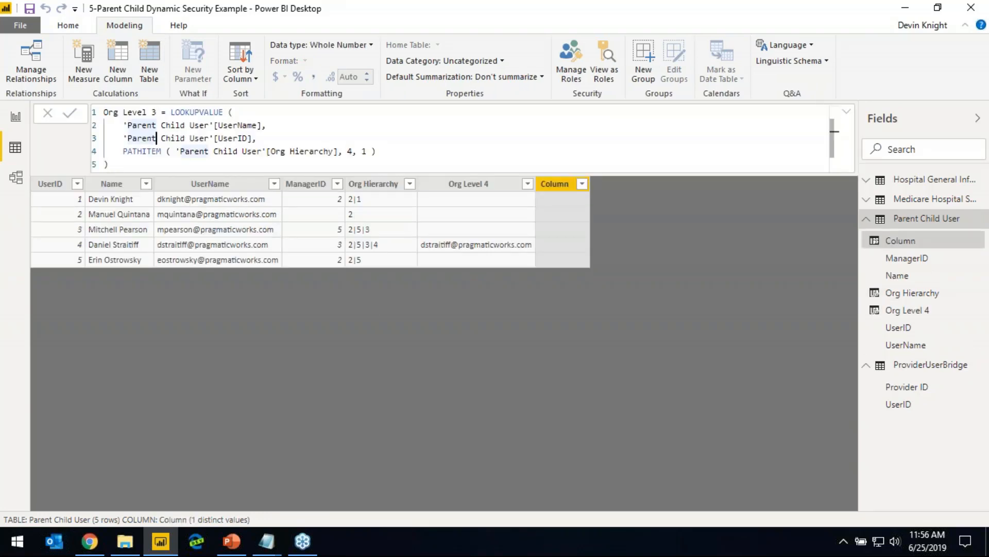
key("End")
key("Left")
key("Left")
key("Left")
key("Left")
key("Left")
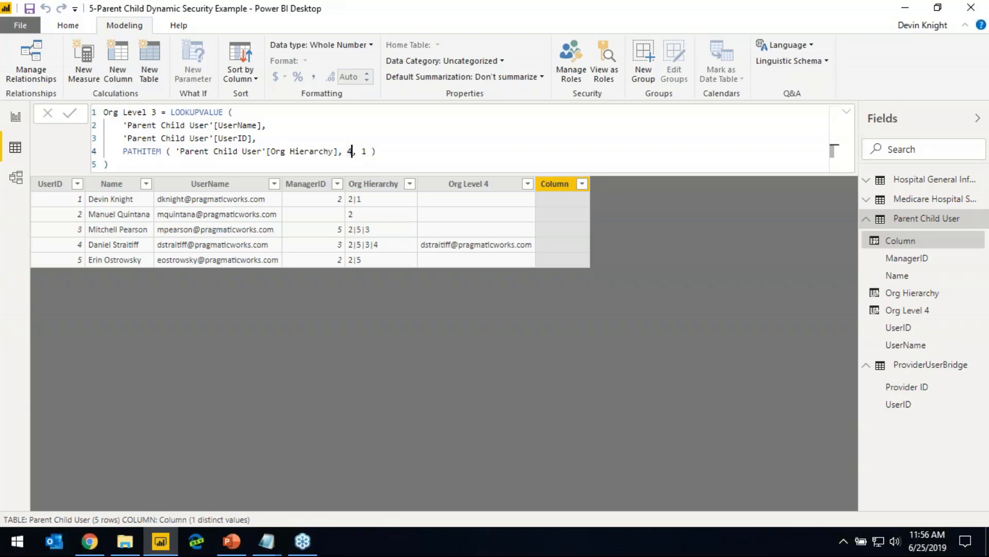
key("BackSpace")
type("3")
key("Return")
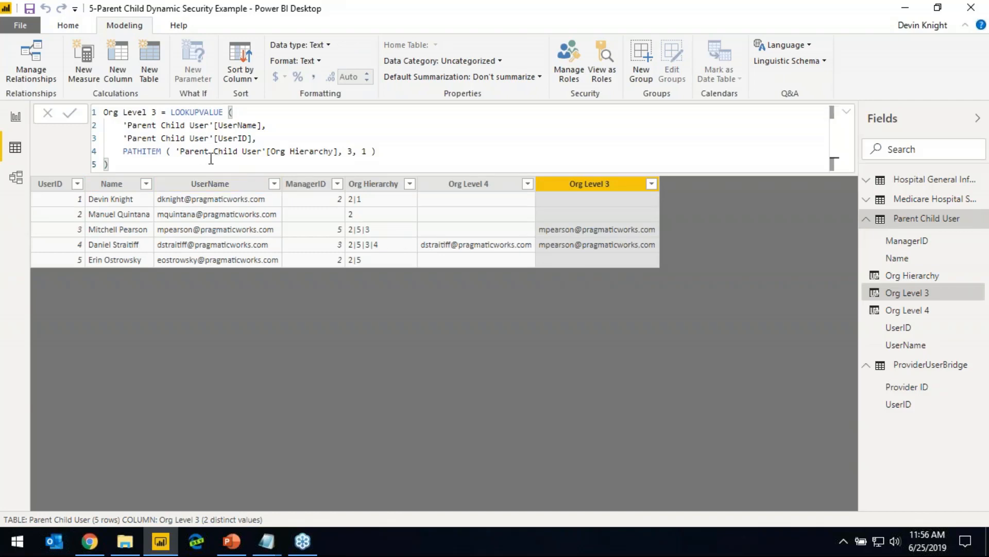
Add calculated column Org Level 2 by reusing the Org Level 3 formula with the PATHITEM position set to 2
key("ctrl+a")
key("ctrl+c")
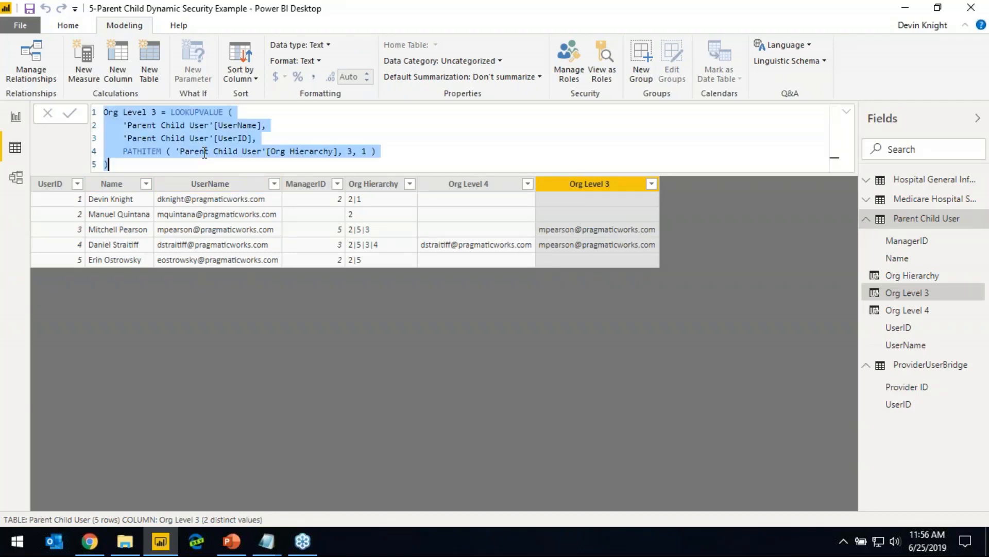
left_click(689, 279)
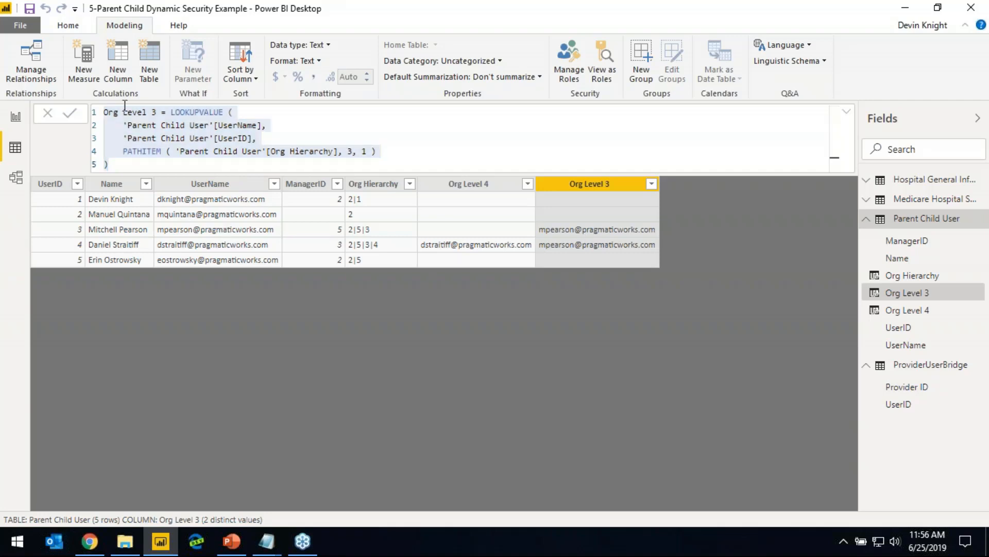
left_click(107, 75)
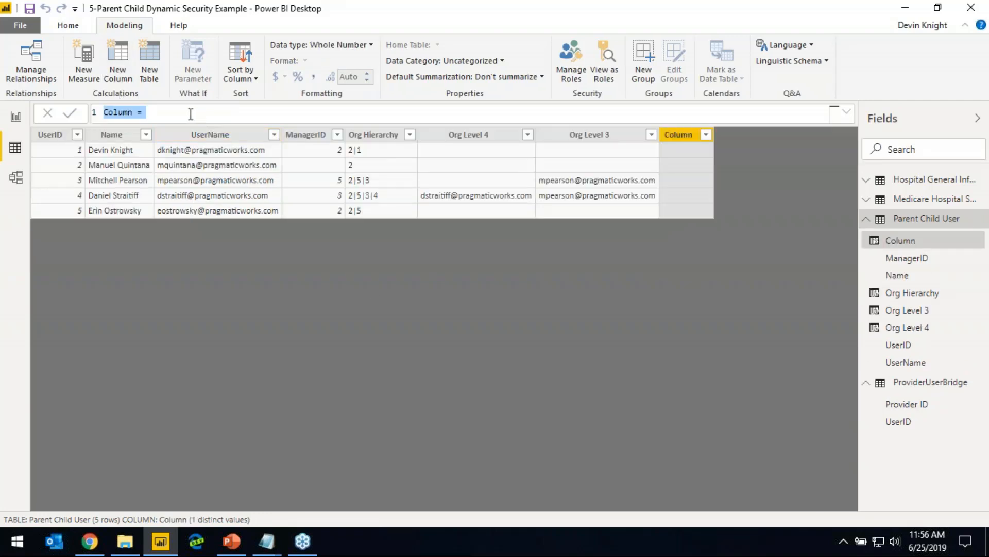
key("ctrl+v")
left_click(156, 112)
key("BackSpace")
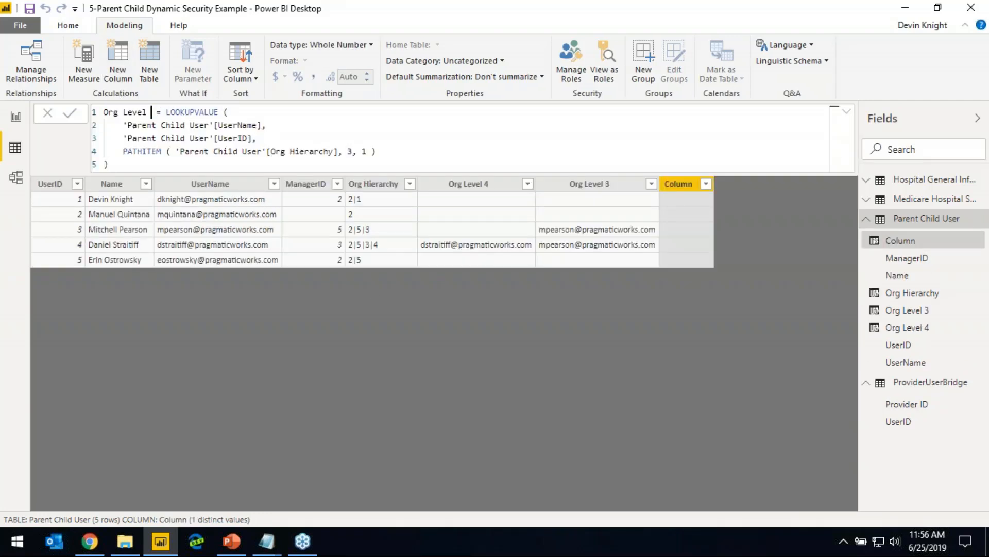
type("2")
left_click(352, 152)
key("BackSpace")
type("2")
key("Return")
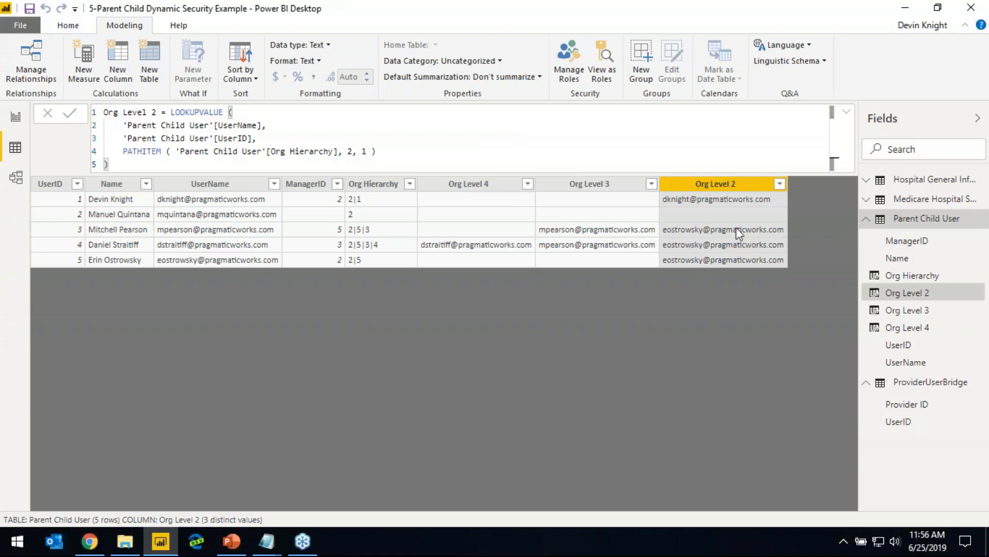
Add calculated column Org Level 1 by reusing the Org Level 2 formula with the PATHITEM position set to 1
left_click(159, 151)
key("ctrl+a")
key("ctrl+c")
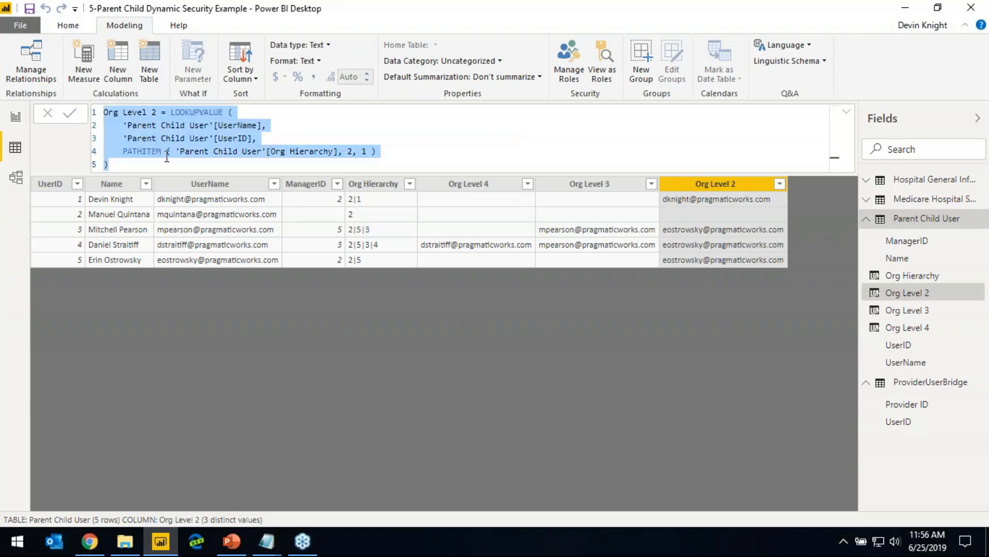
left_click(337, 353)
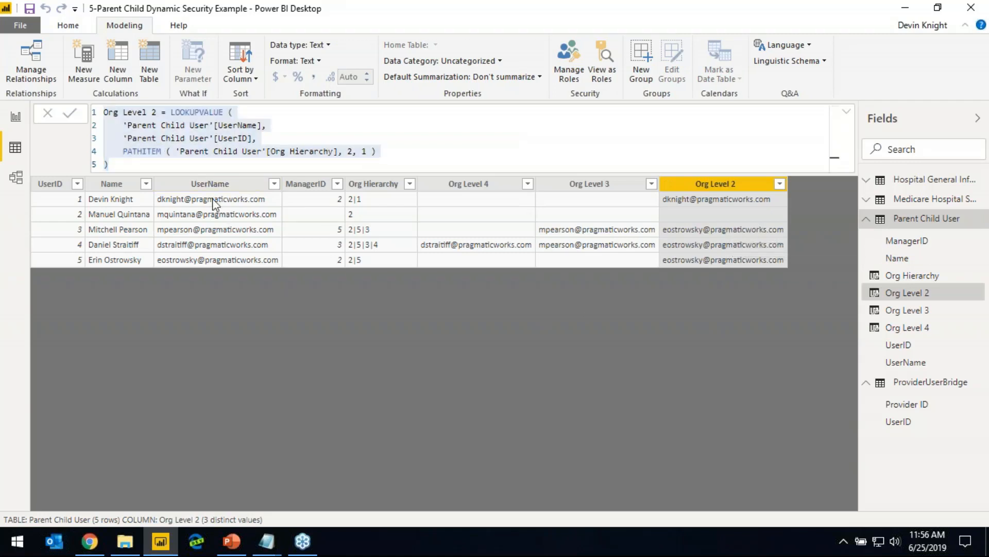
left_click(125, 66)
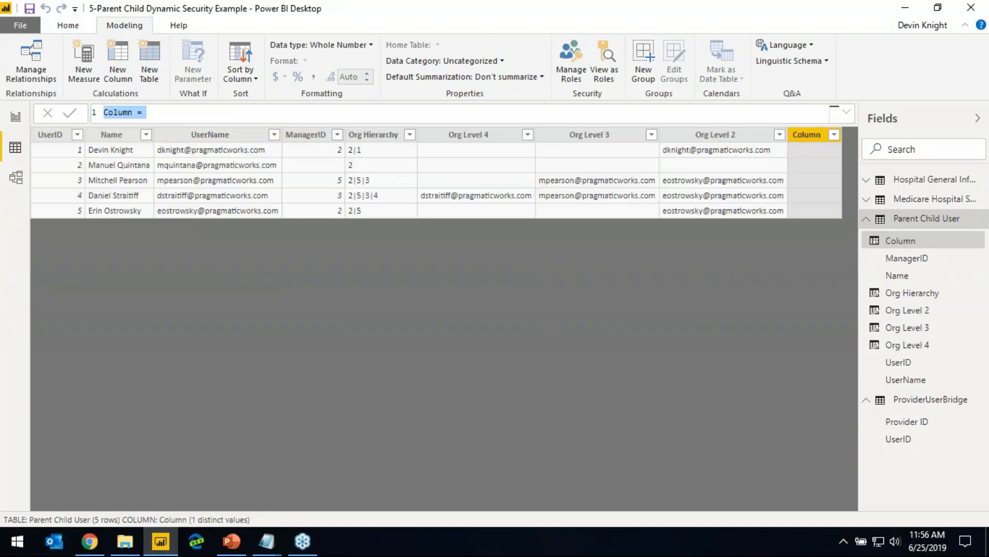
key("ctrl+v")
left_click(158, 114)
key("BackSpace")
type("1")
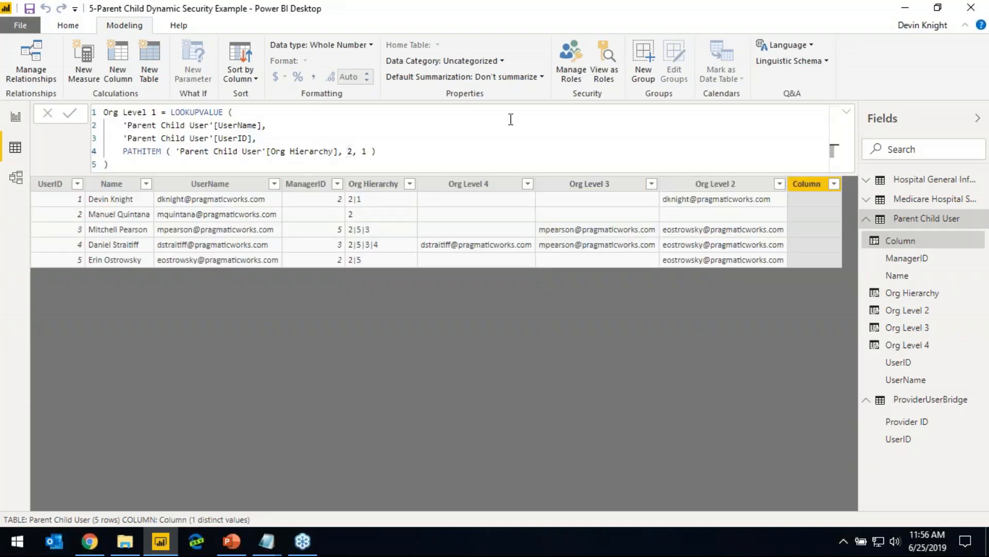
key("BackSpace")
type("1")
key("Return")
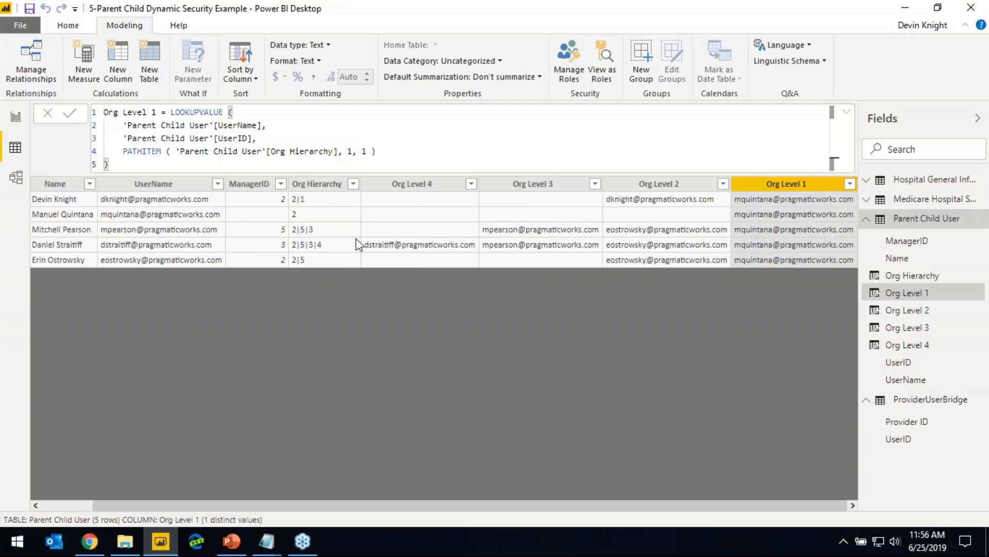
Create a new security role in the role manager and name it Dynamic Security
left_click(68, 25)
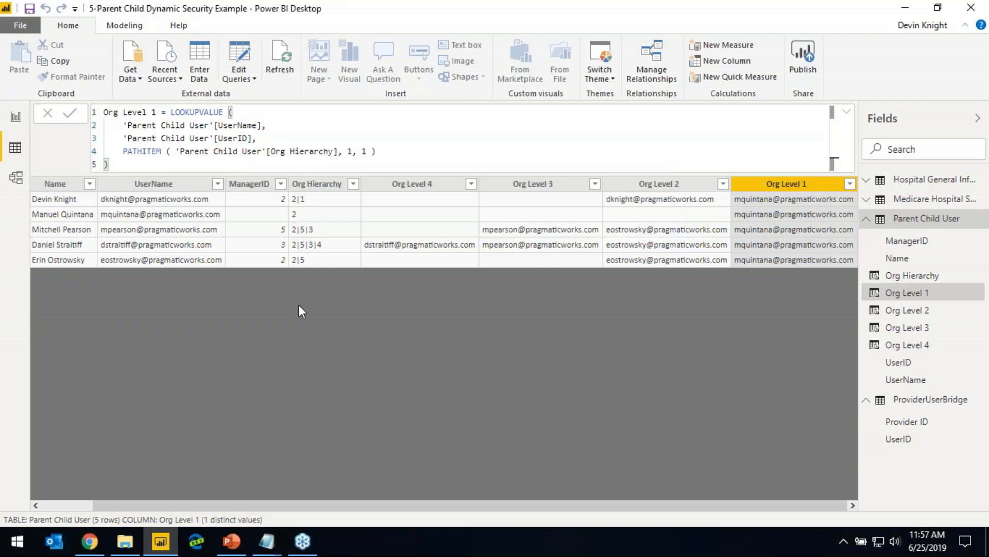
left_click(124, 25)
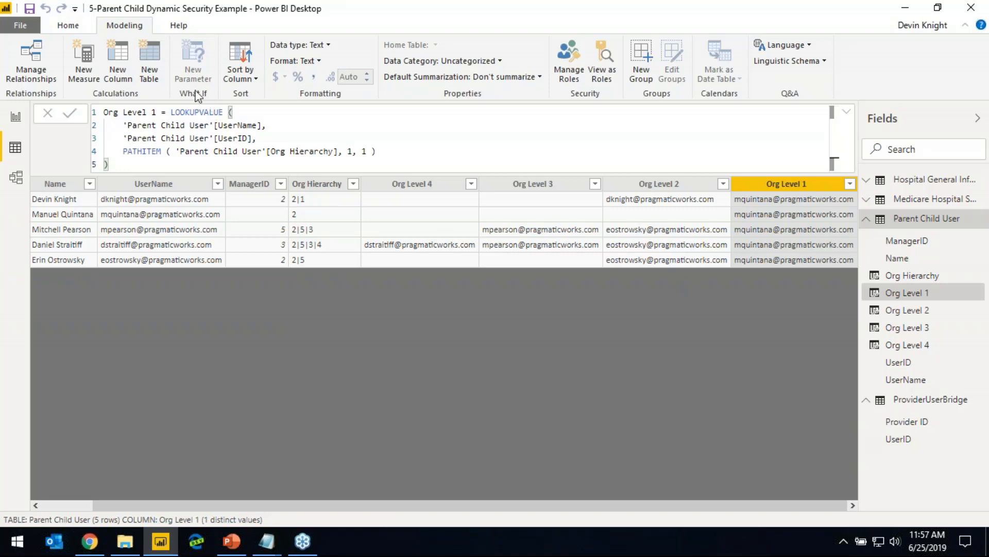
left_click(570, 78)
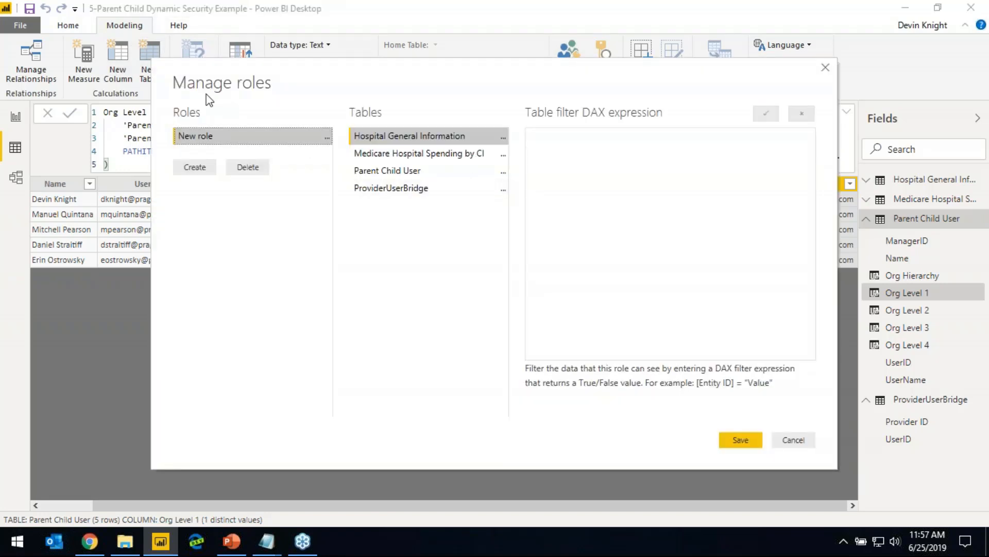
double_click(231, 137)
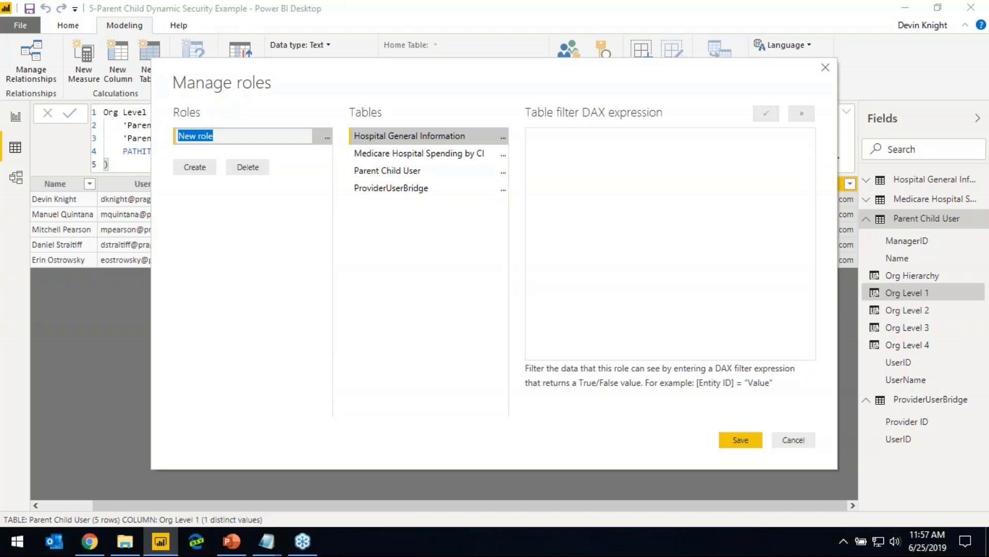
type("Dynamic Security")
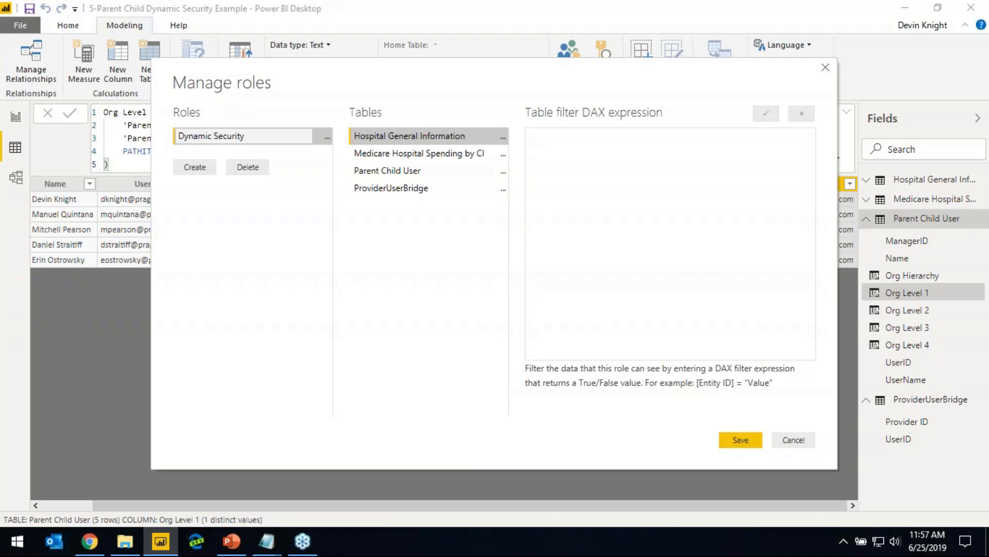
left_click(314, 278)
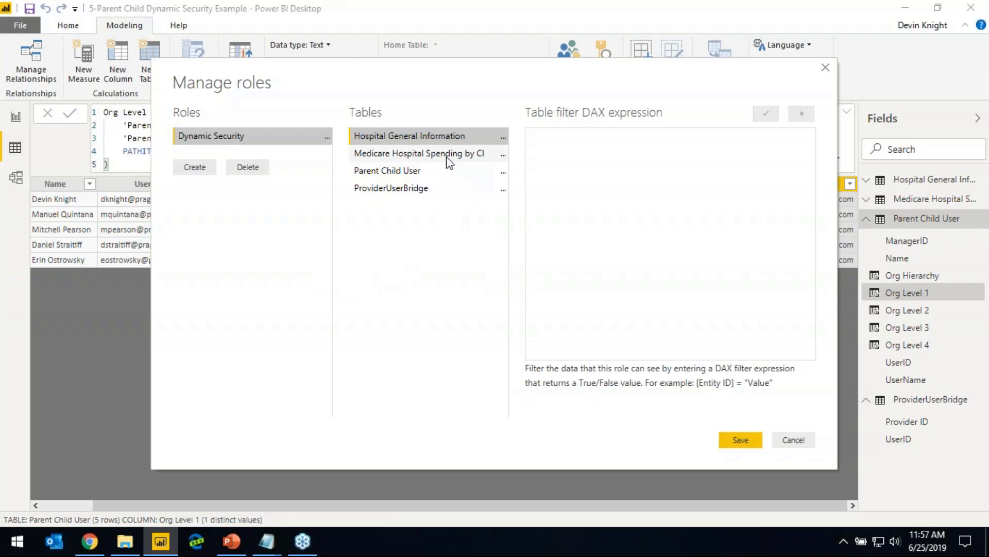
Filter Parent Child User to rows where [UserName] or any of [Org Level 4] through [Org Level 1] equals USERPRINCIPALNAME(), and save the role
left_click(503, 172)
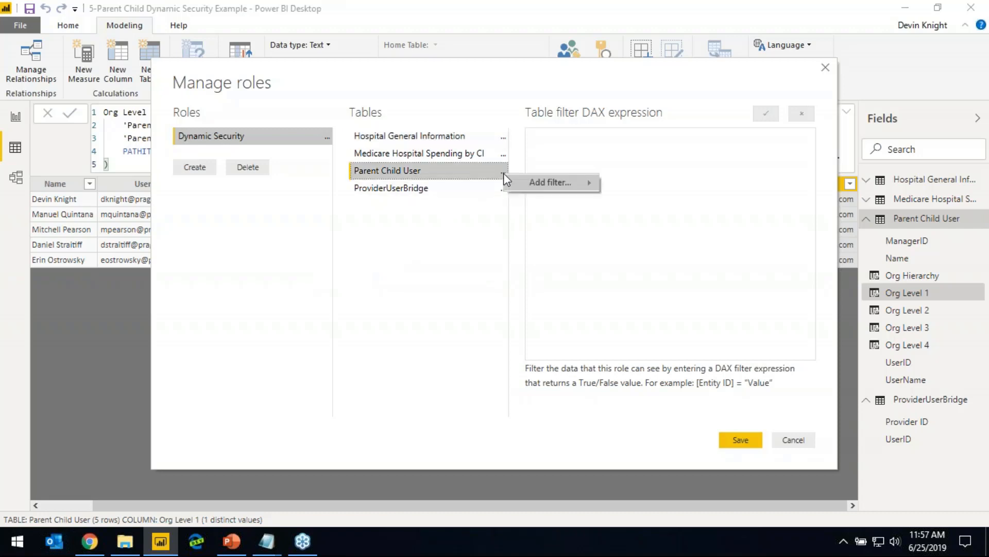
mouse_move(528, 186)
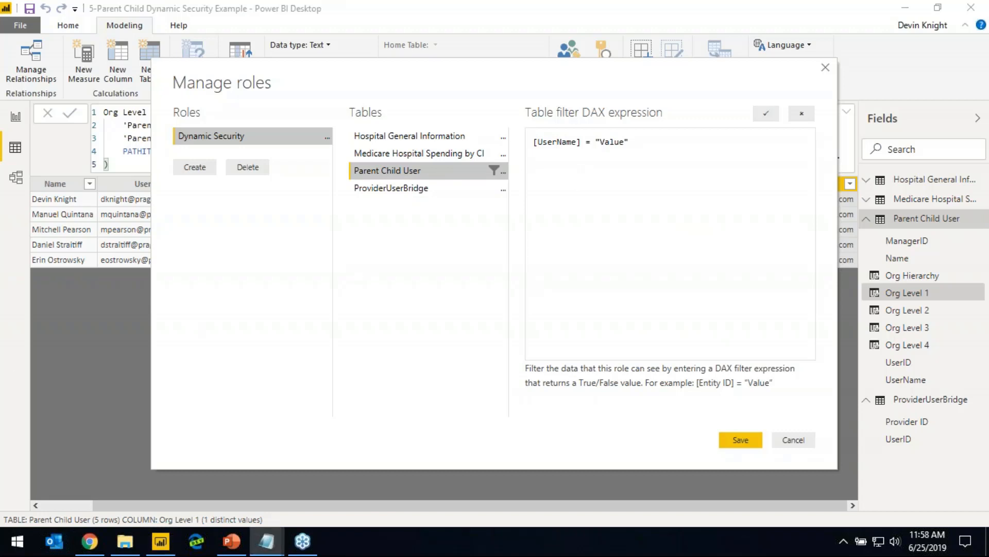
left_click(646, 197)
key("ctrl+a")
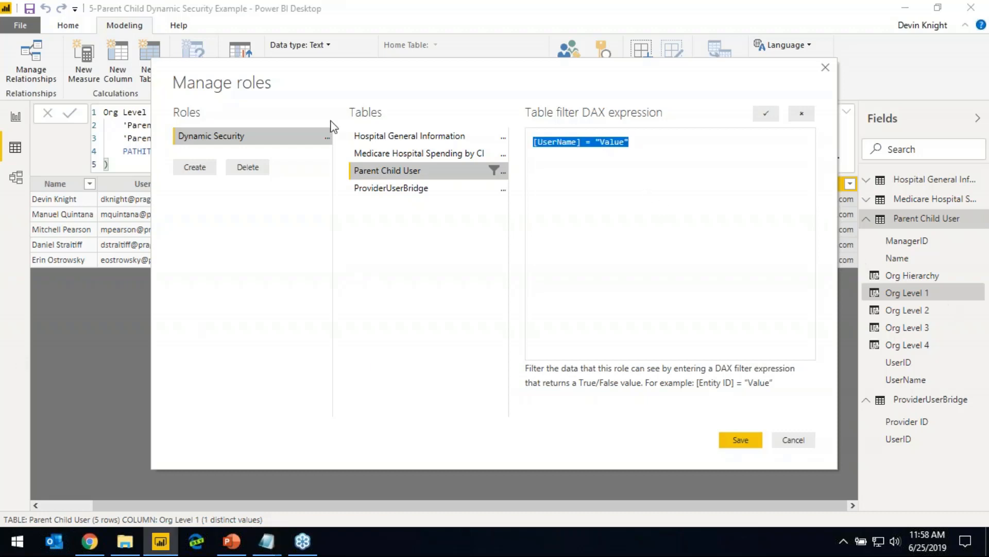
type("[UserName] = USERPRINCIPALNAME() || [Org Level 4] = USERPRINCIPALNAME() || [Org Level 3] = USERPRINCIPALNAME() || [Org Level 2] = USERPRINCIPALNAME() || [Org Level 1] = USERPRINCIPALNAME()")
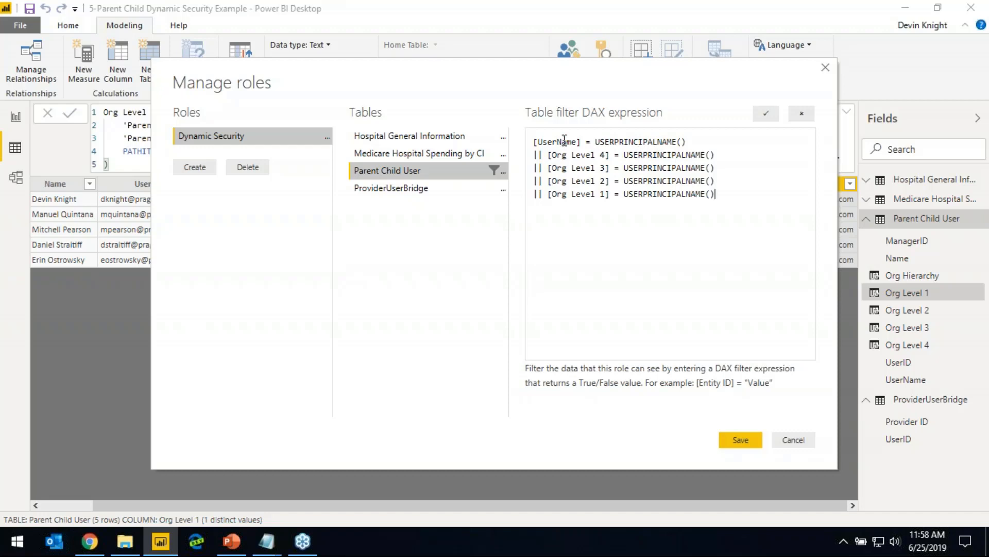
double_click(582, 142)
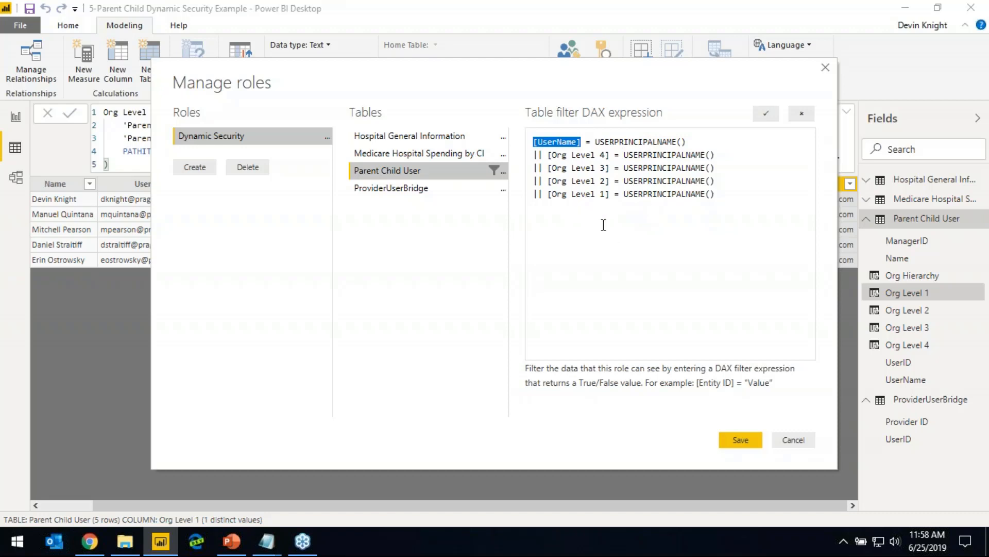
left_click(728, 438)
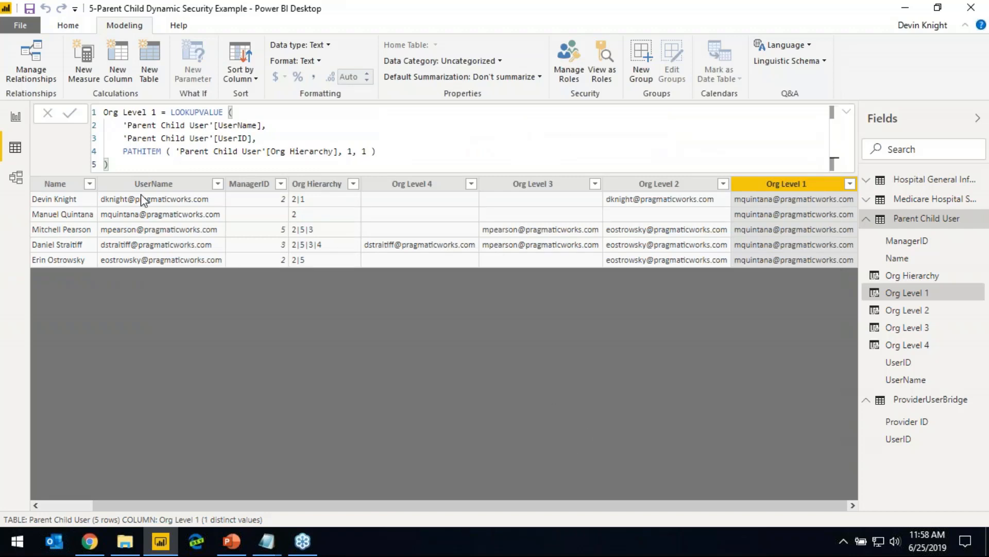
Save the report file and publish it to the Security Webinar workspace
left_click(67, 25)
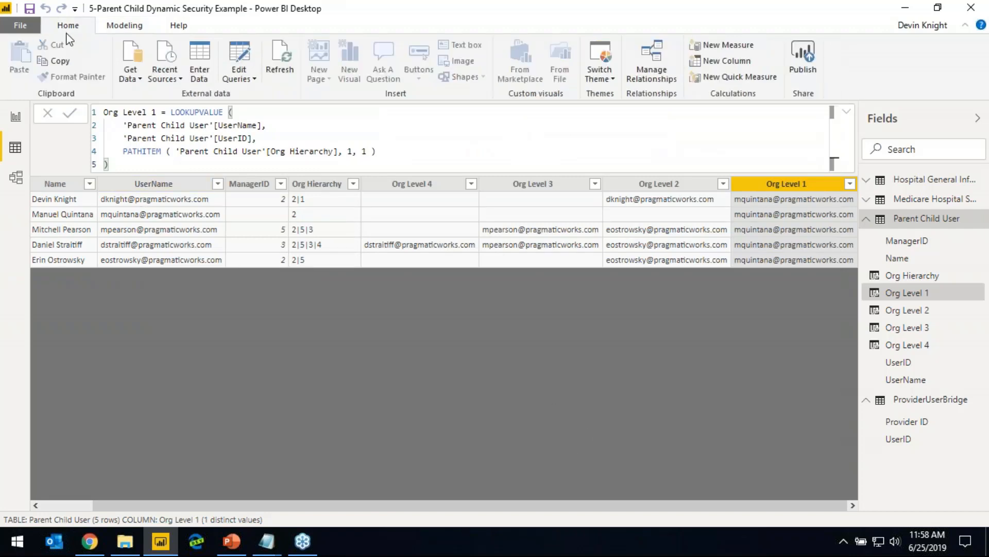
left_click(34, 11)
left_click(805, 65)
left_click(807, 72)
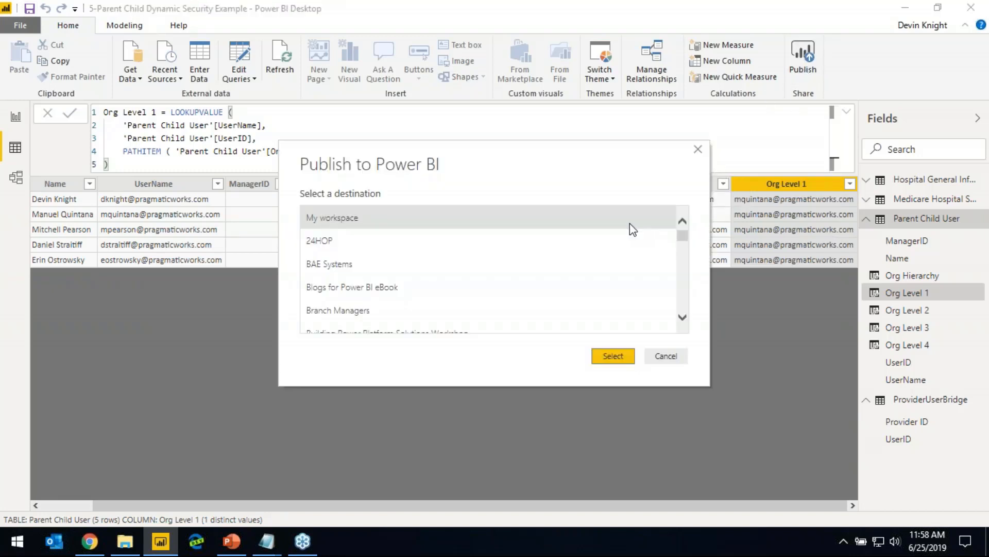
left_click_drag(683, 248, 681, 293)
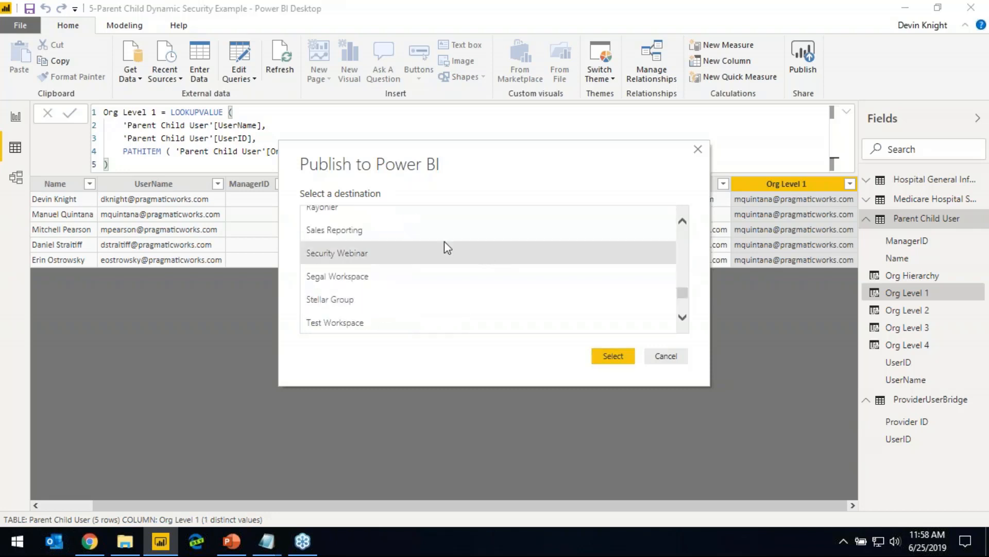
left_click(379, 254)
left_click(617, 354)
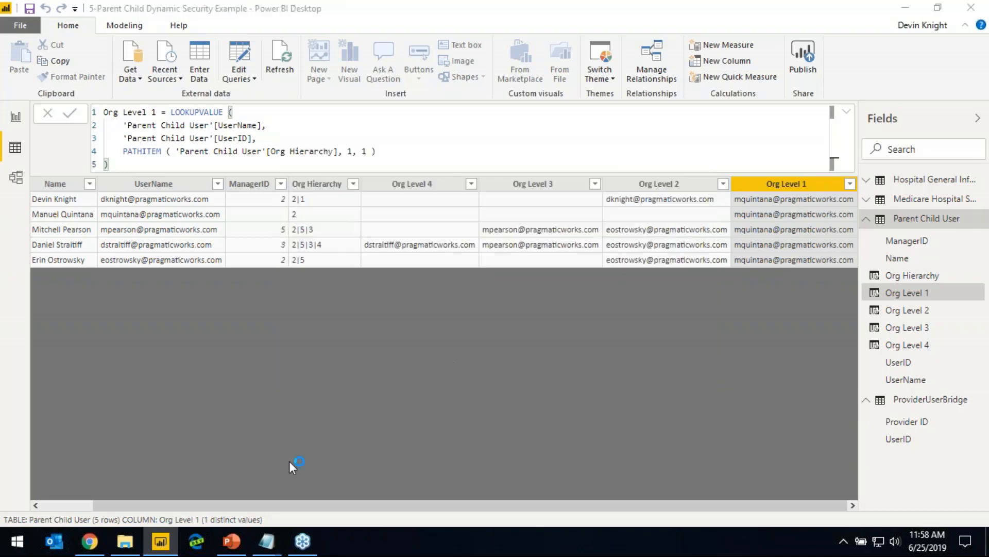
Switch to the Power BI service in Chrome and open the row-level security page of the 5-Parent Child Dynamic Security Example dataset
mouse_move(89, 550)
left_click(124, 497)
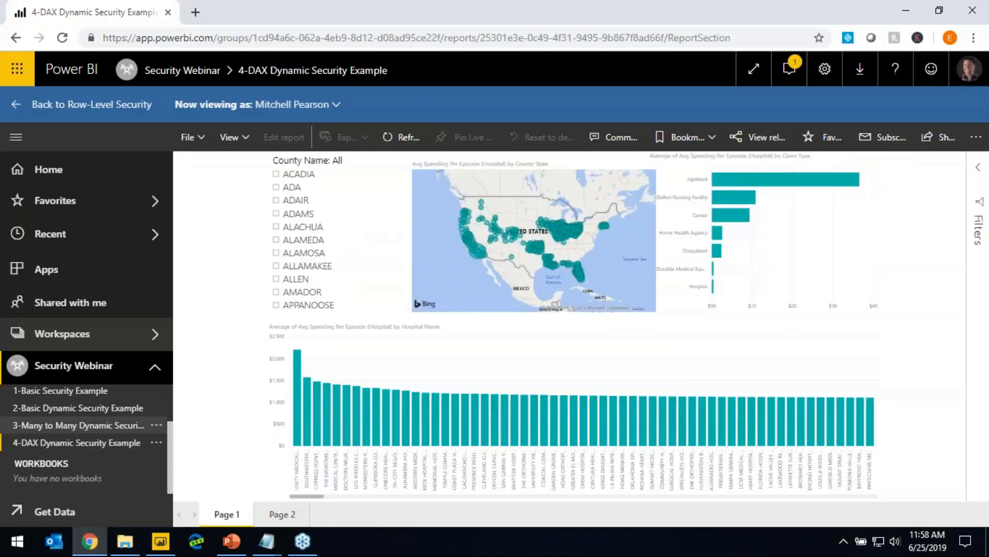
left_click(80, 370)
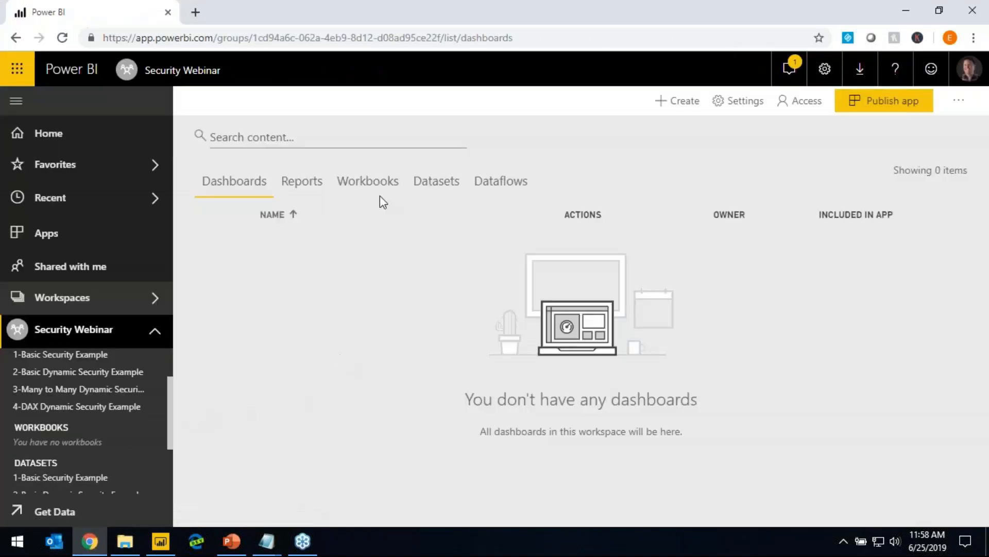
left_click(430, 181)
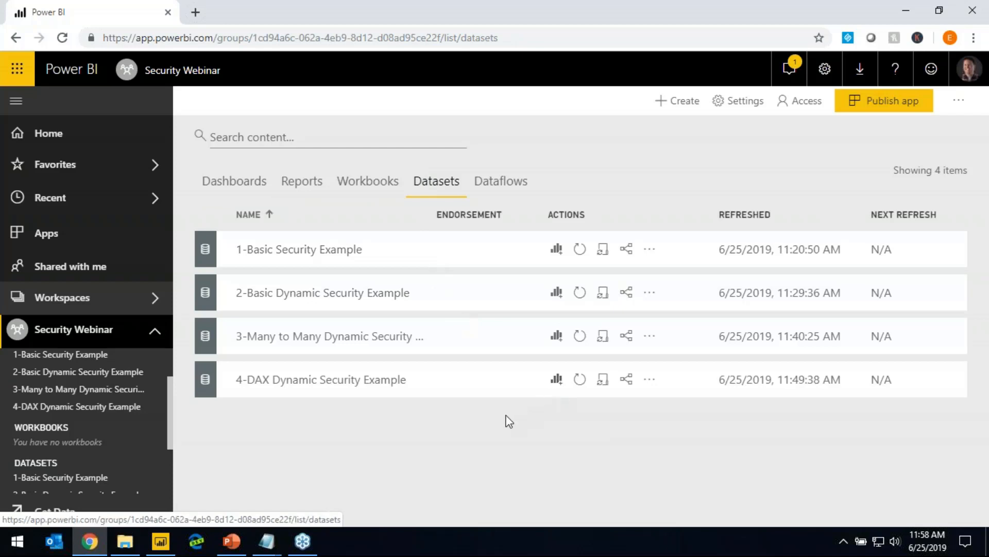
left_click(650, 423)
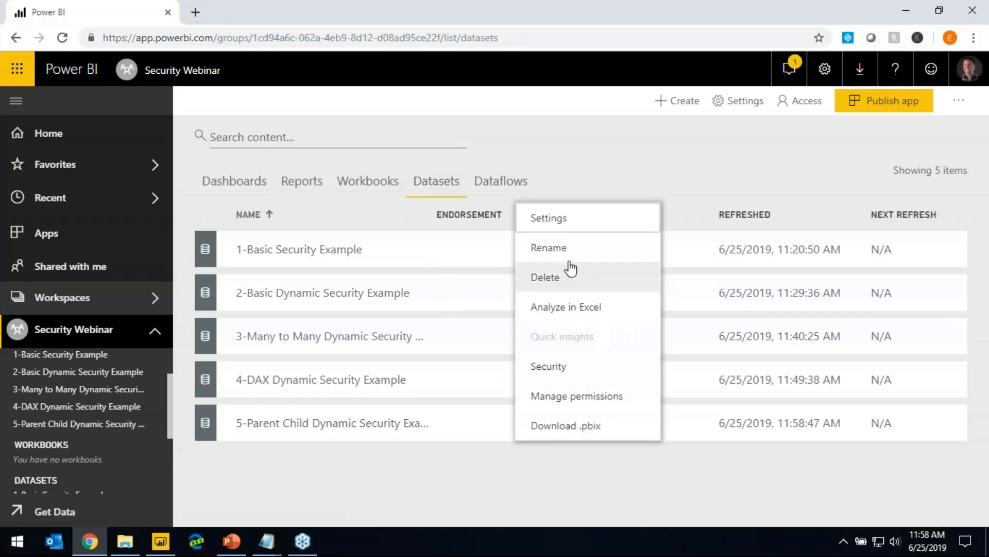
left_click(578, 368)
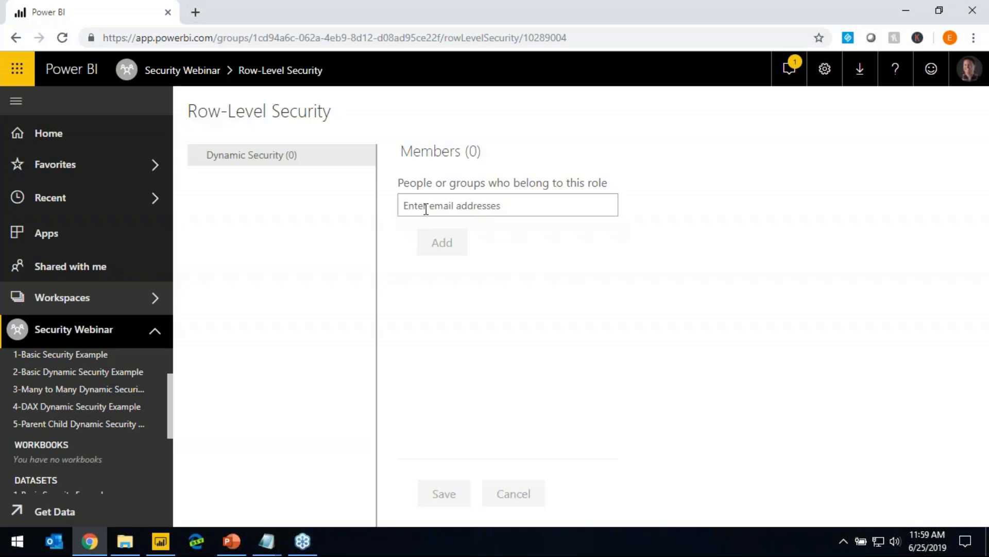
Add the Trainers group as a member of the Dynamic Security role and save the membership
type("Trainer")
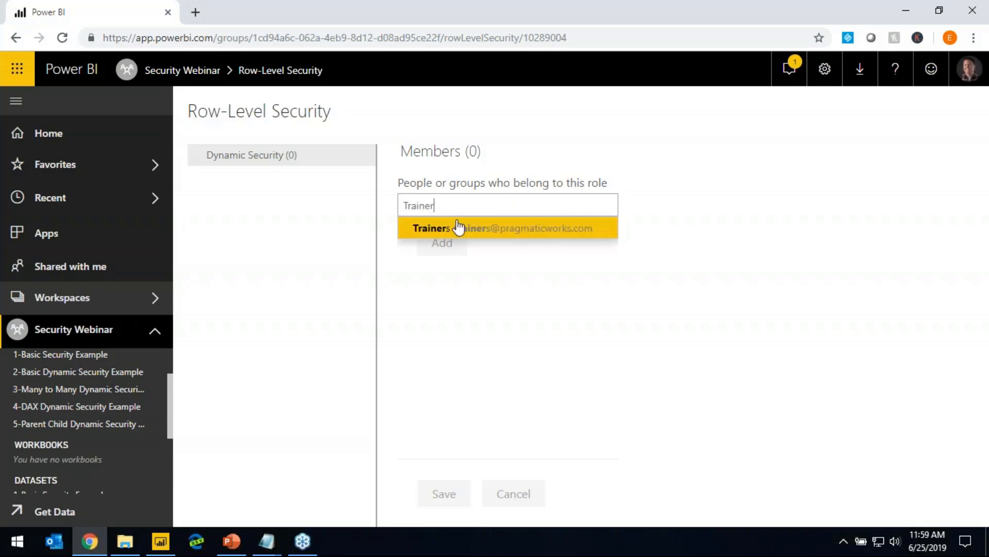
left_click(458, 226)
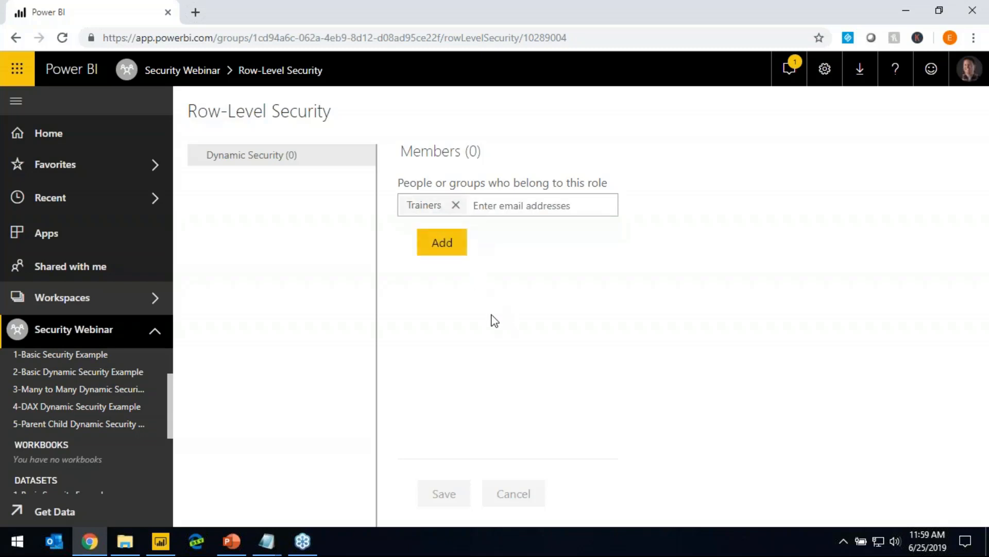
left_click(440, 248)
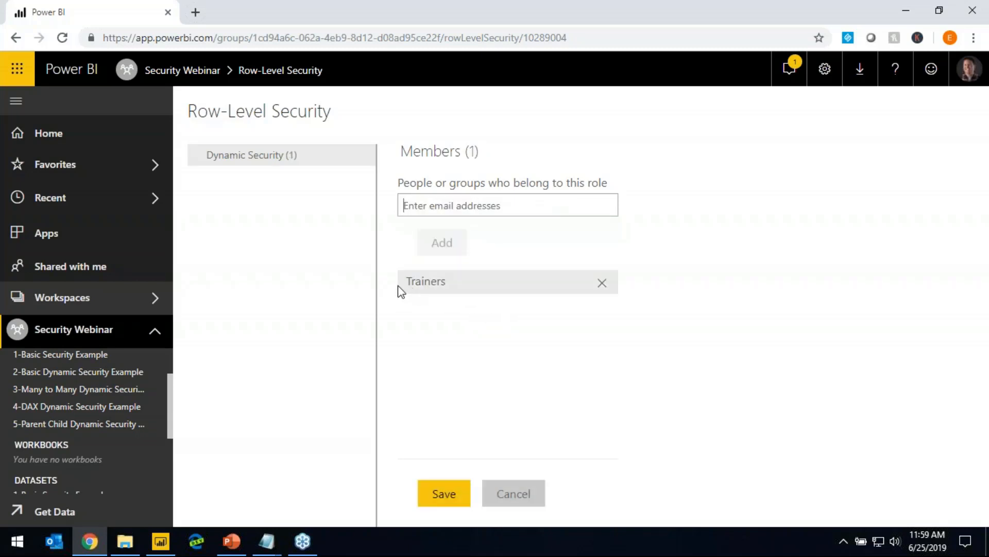
left_click(445, 501)
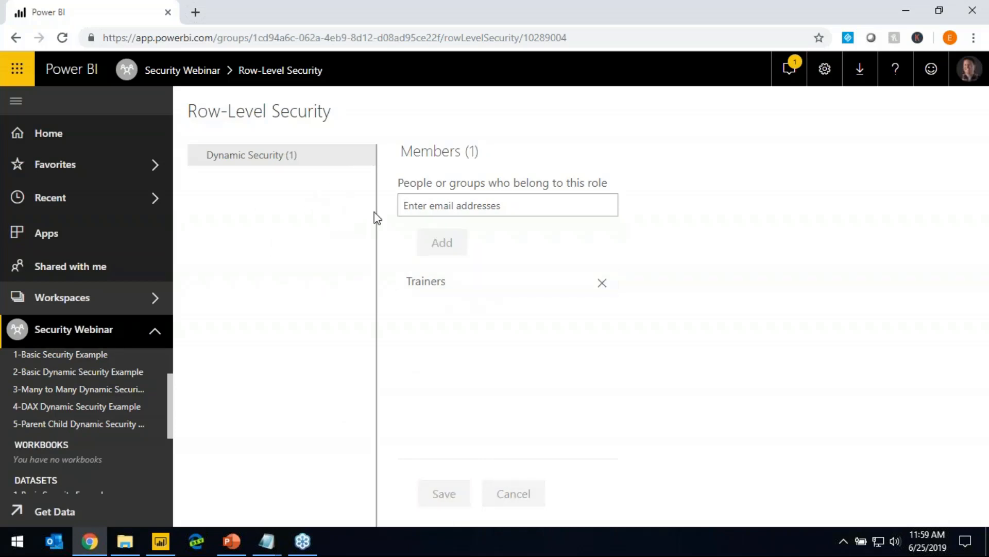
Test the Dynamic Security role on the report, viewing it as the top-level manager from Org Level 1
left_click(367, 156)
left_click(408, 180)
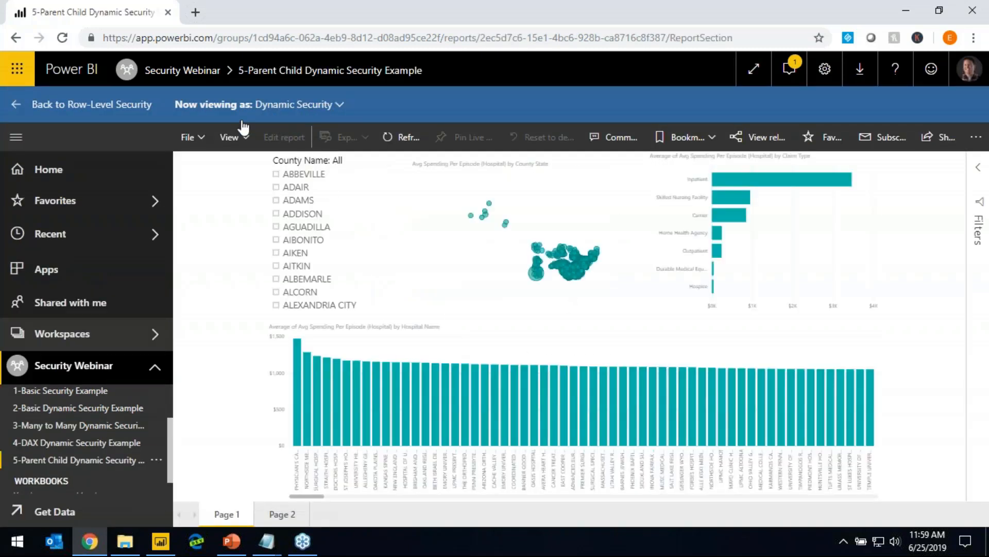
left_click(341, 104)
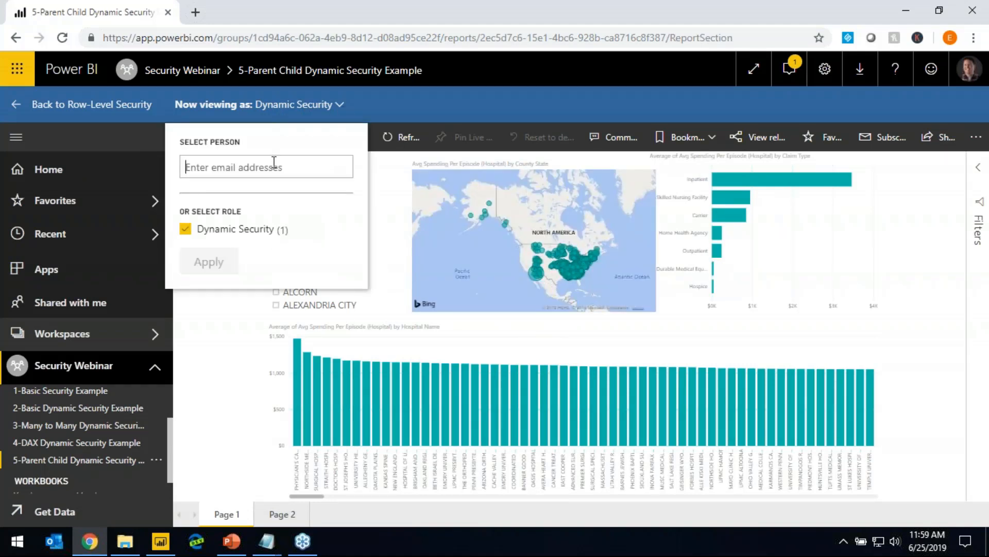
left_click(274, 161)
type("manu")
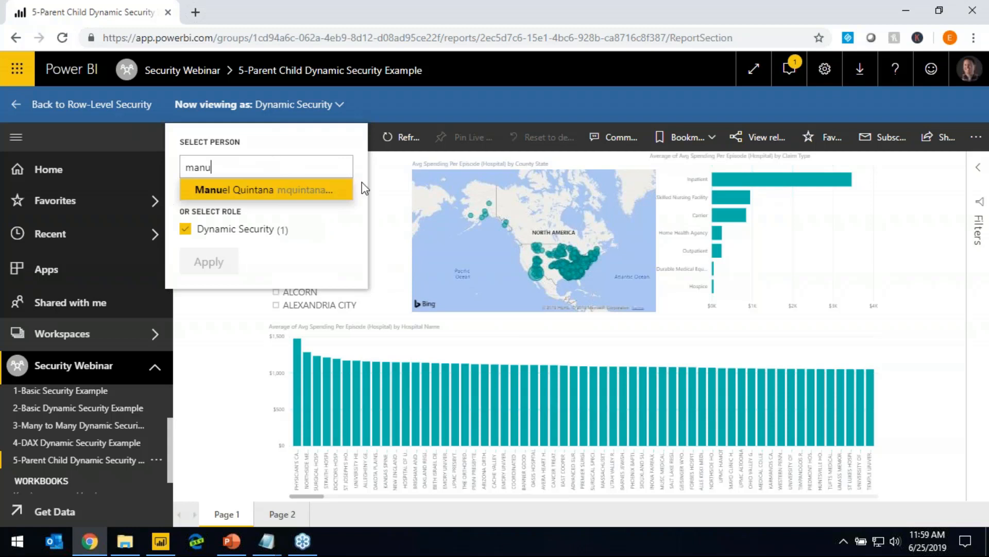
left_click(308, 192)
left_click(209, 261)
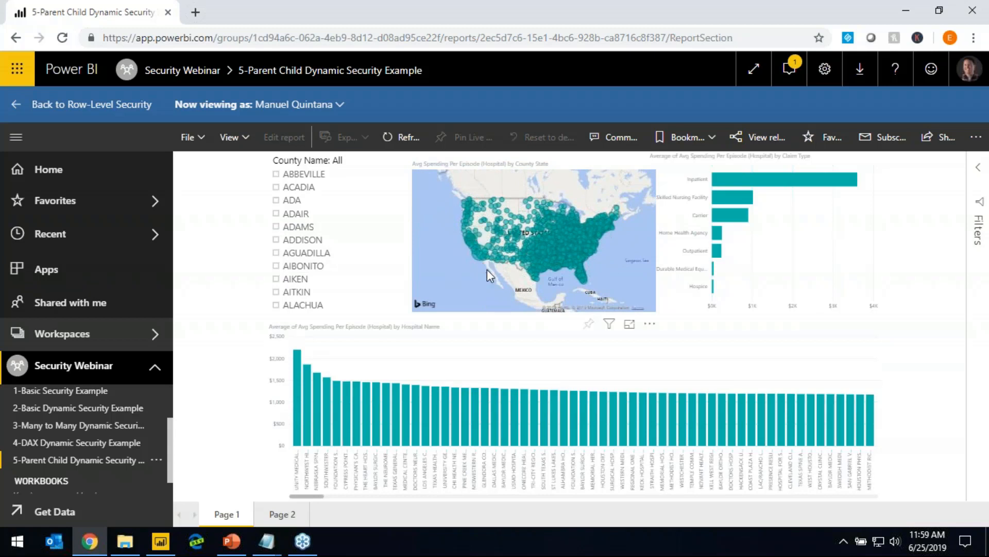
Switch the role test to view the report as the lowest-level employee from Org Level 4
left_click(337, 104)
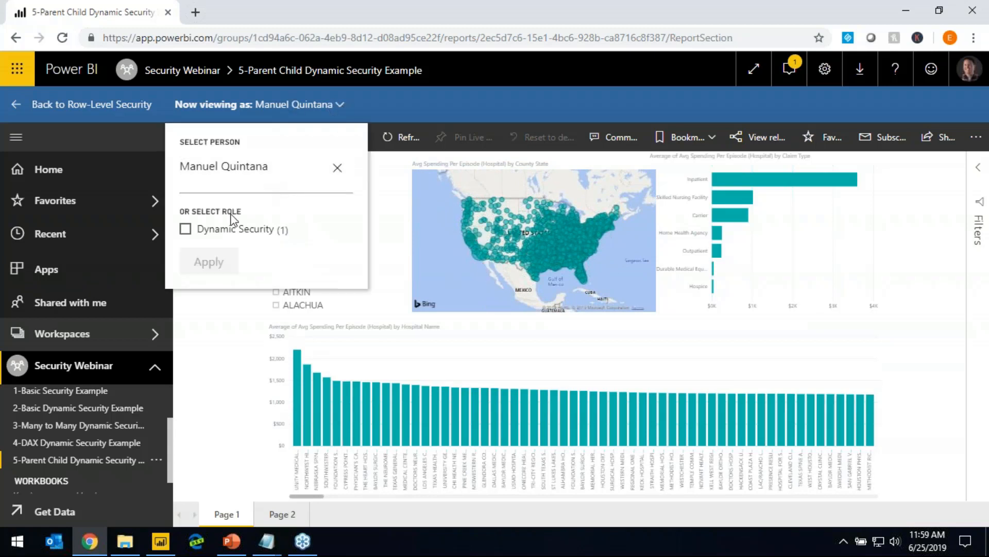
left_click(338, 167)
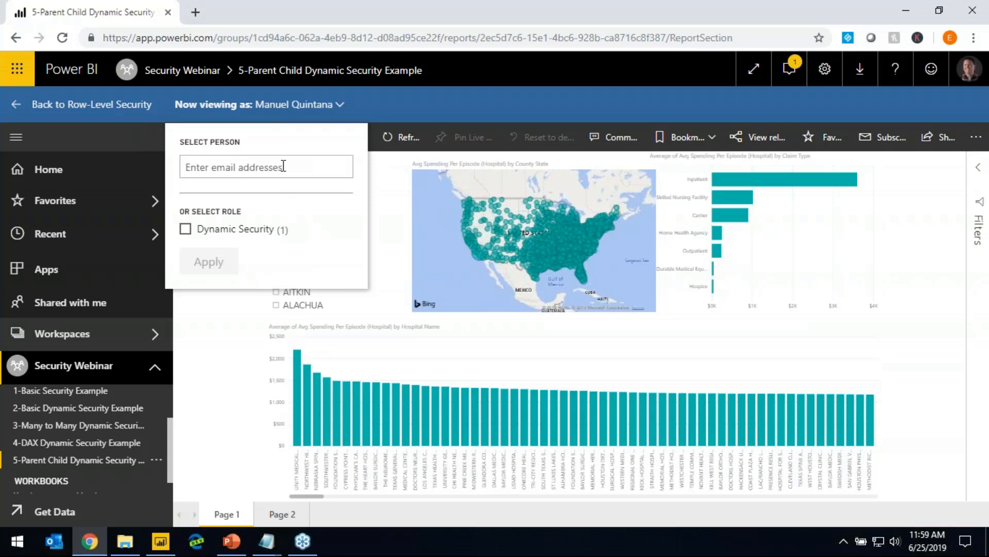
type("Dan")
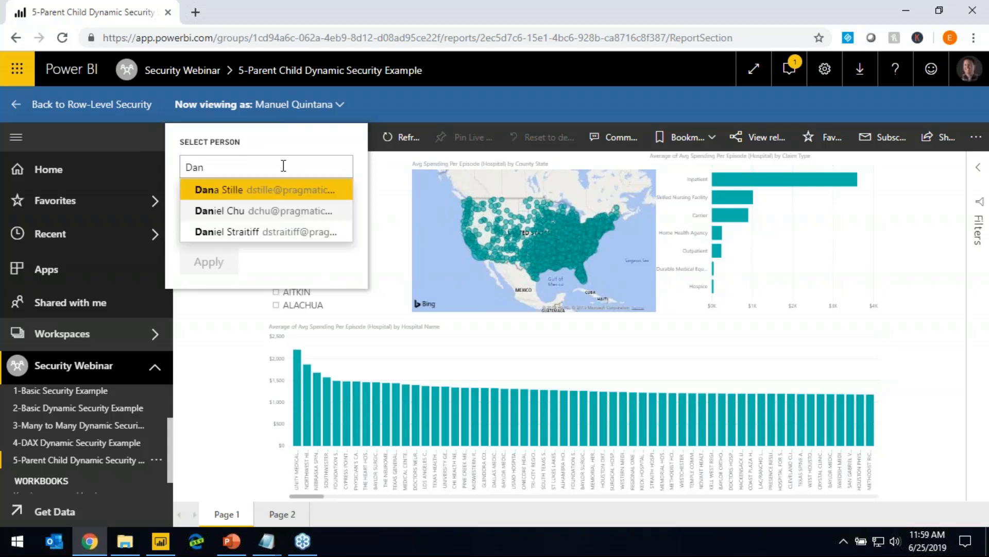
left_click(237, 232)
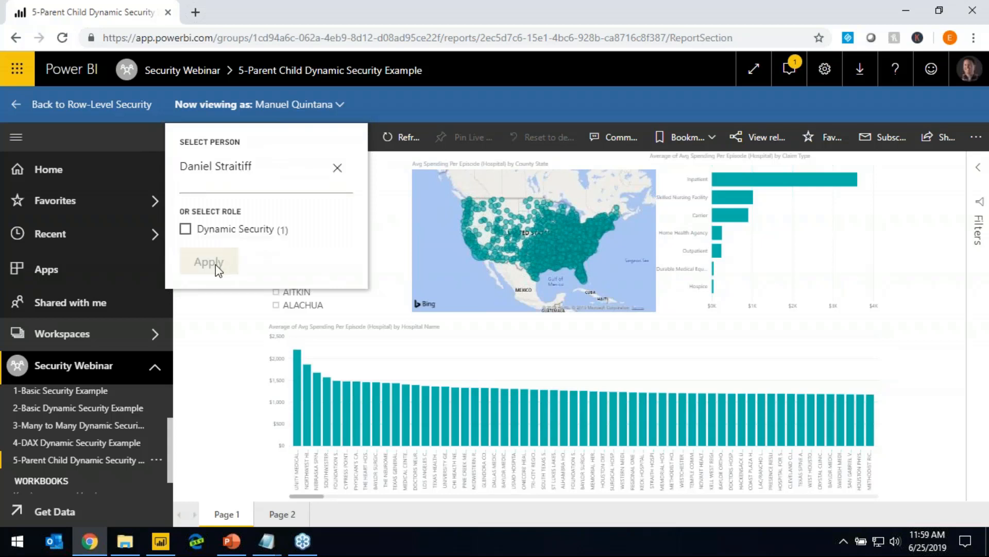
left_click(218, 269)
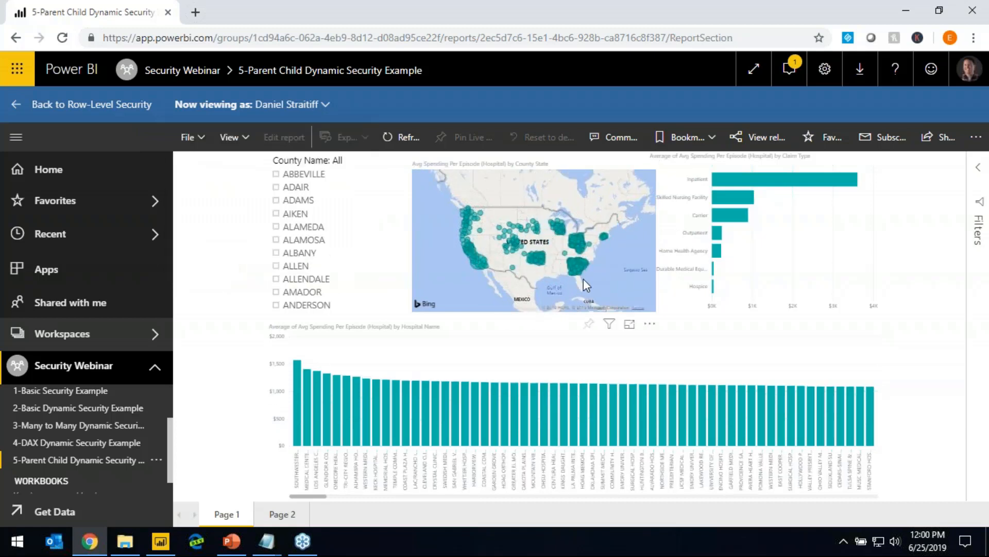
Examine the employee's map, and return the role test to the top-level manager from Org Level 1
mouse_move(583, 263)
left_click(324, 107)
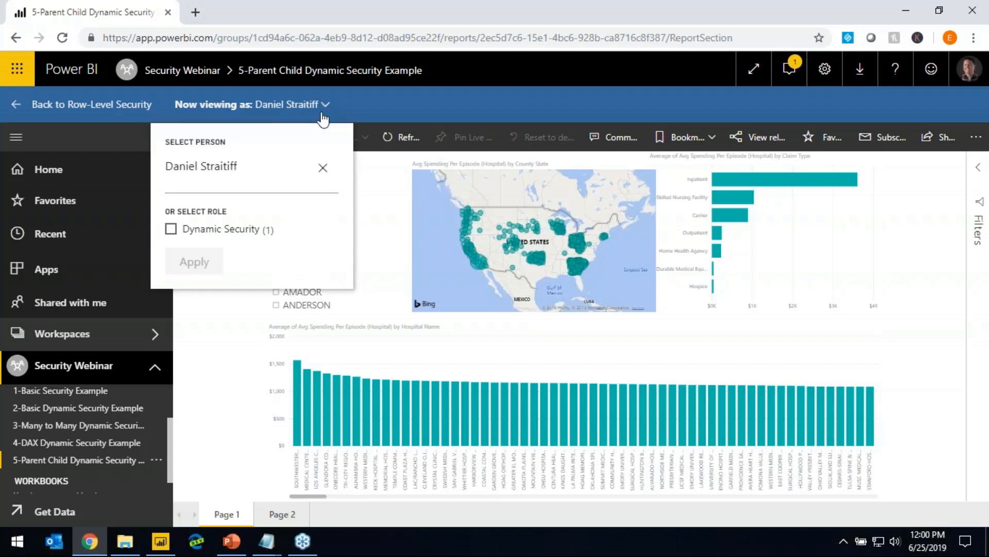
left_click(323, 168)
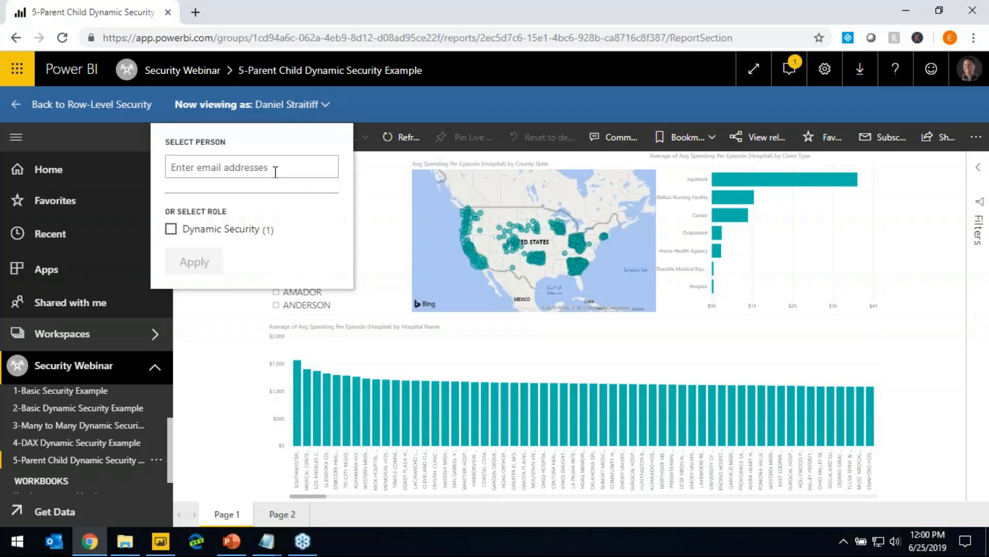
type("manu")
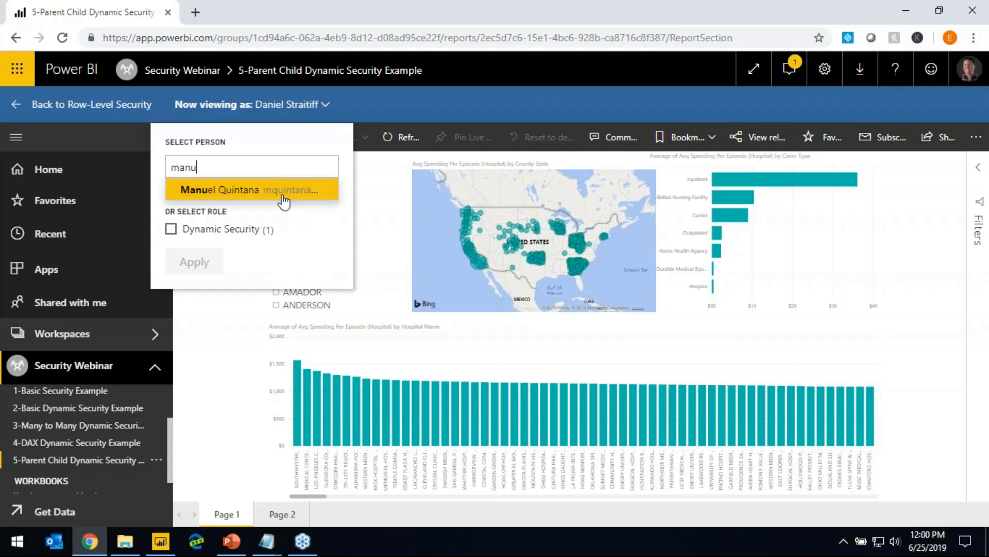
left_click(278, 190)
left_click(406, 275)
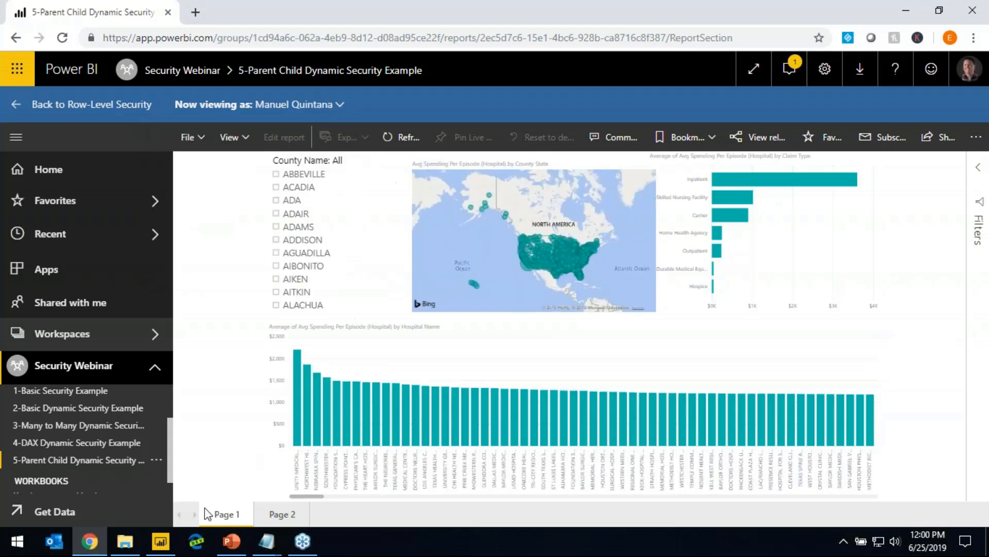
Switch to Power BI Desktop, dismiss the publishing message, and check the manager and hierarchy columns in the Parent Child User table
left_click(231, 544)
left_click(161, 541)
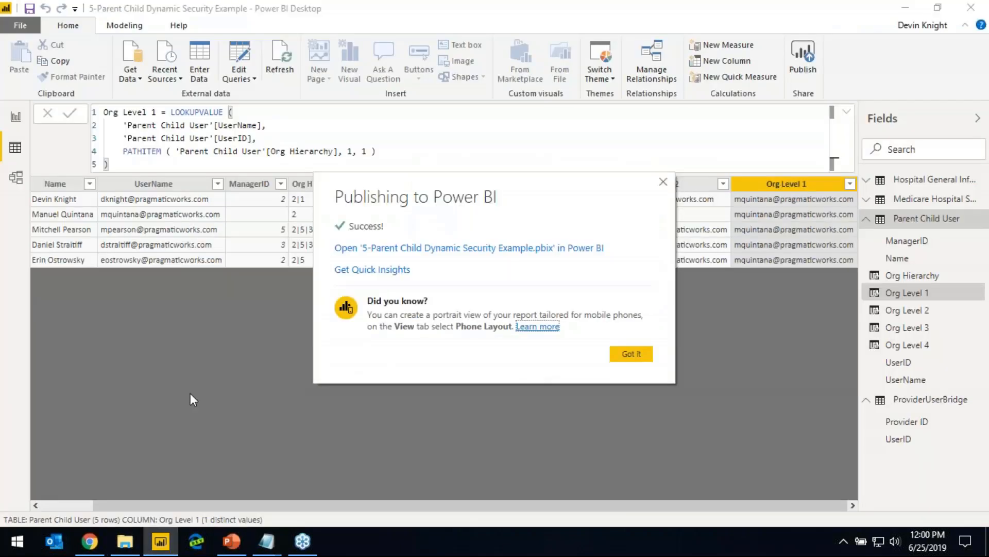
left_click(629, 352)
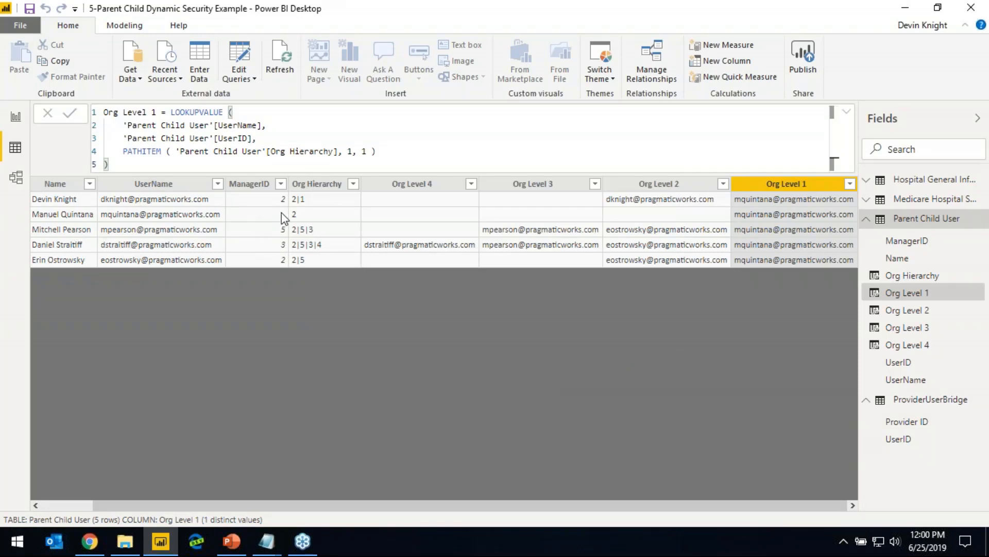
left_click(907, 8)
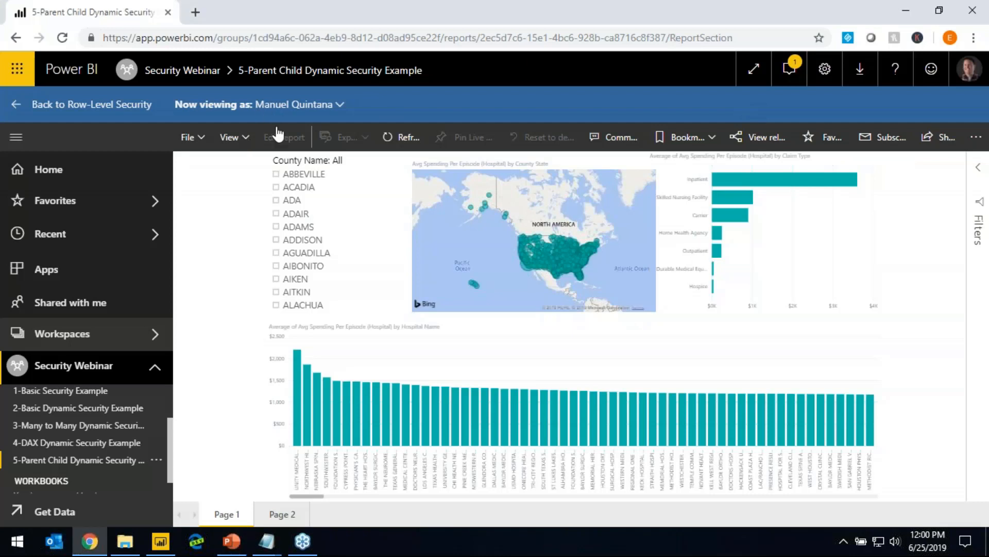
Clear the person in the role test and look up another user starting with "d"
left_click(338, 104)
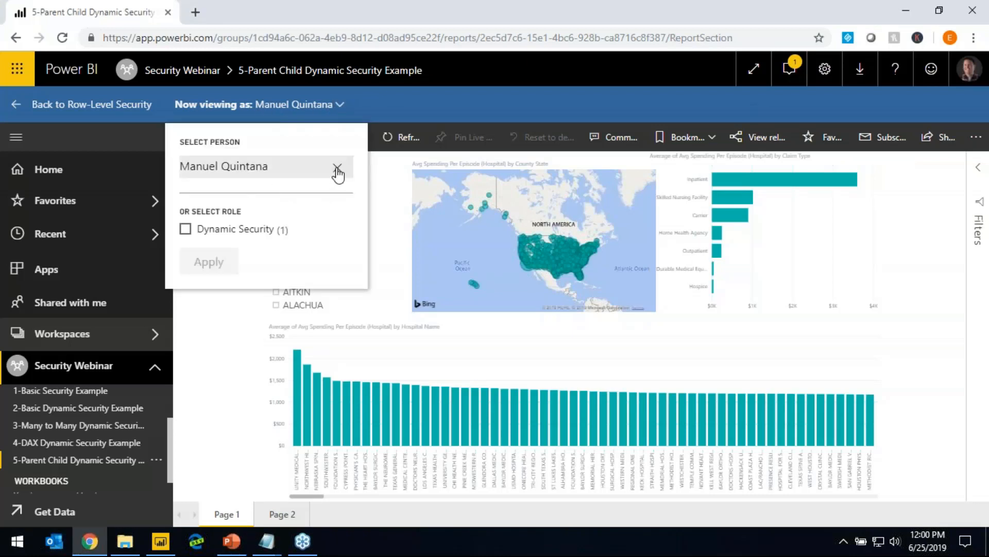
left_click(337, 168)
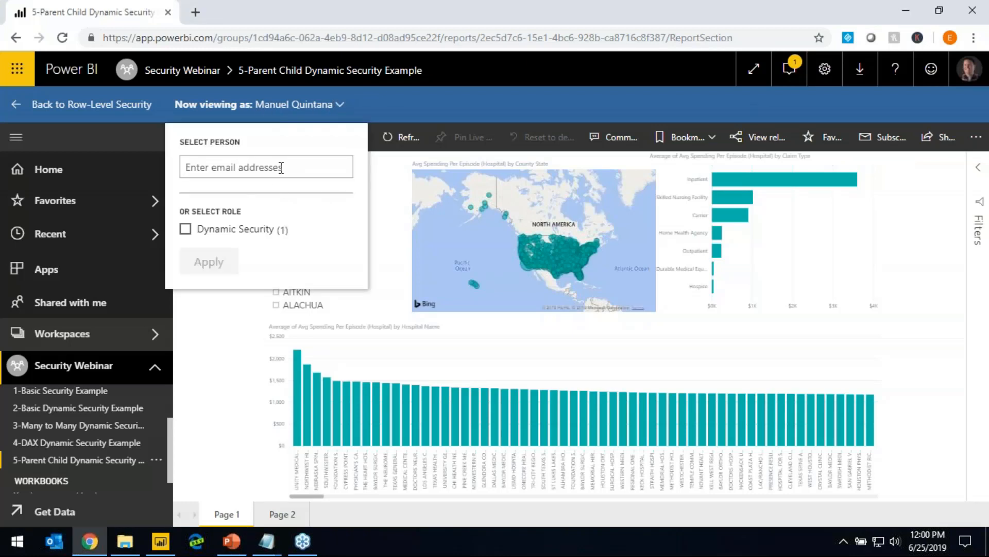
type("d")
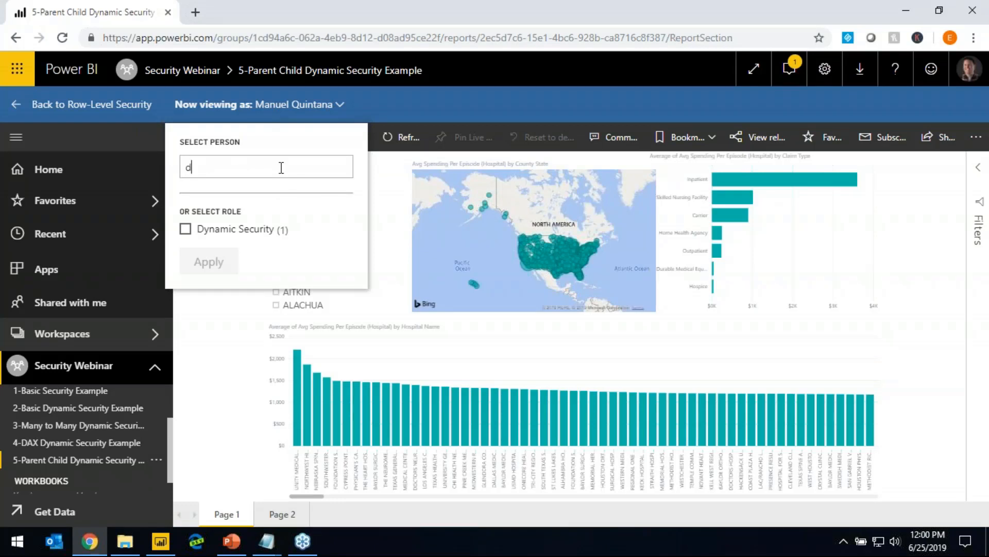